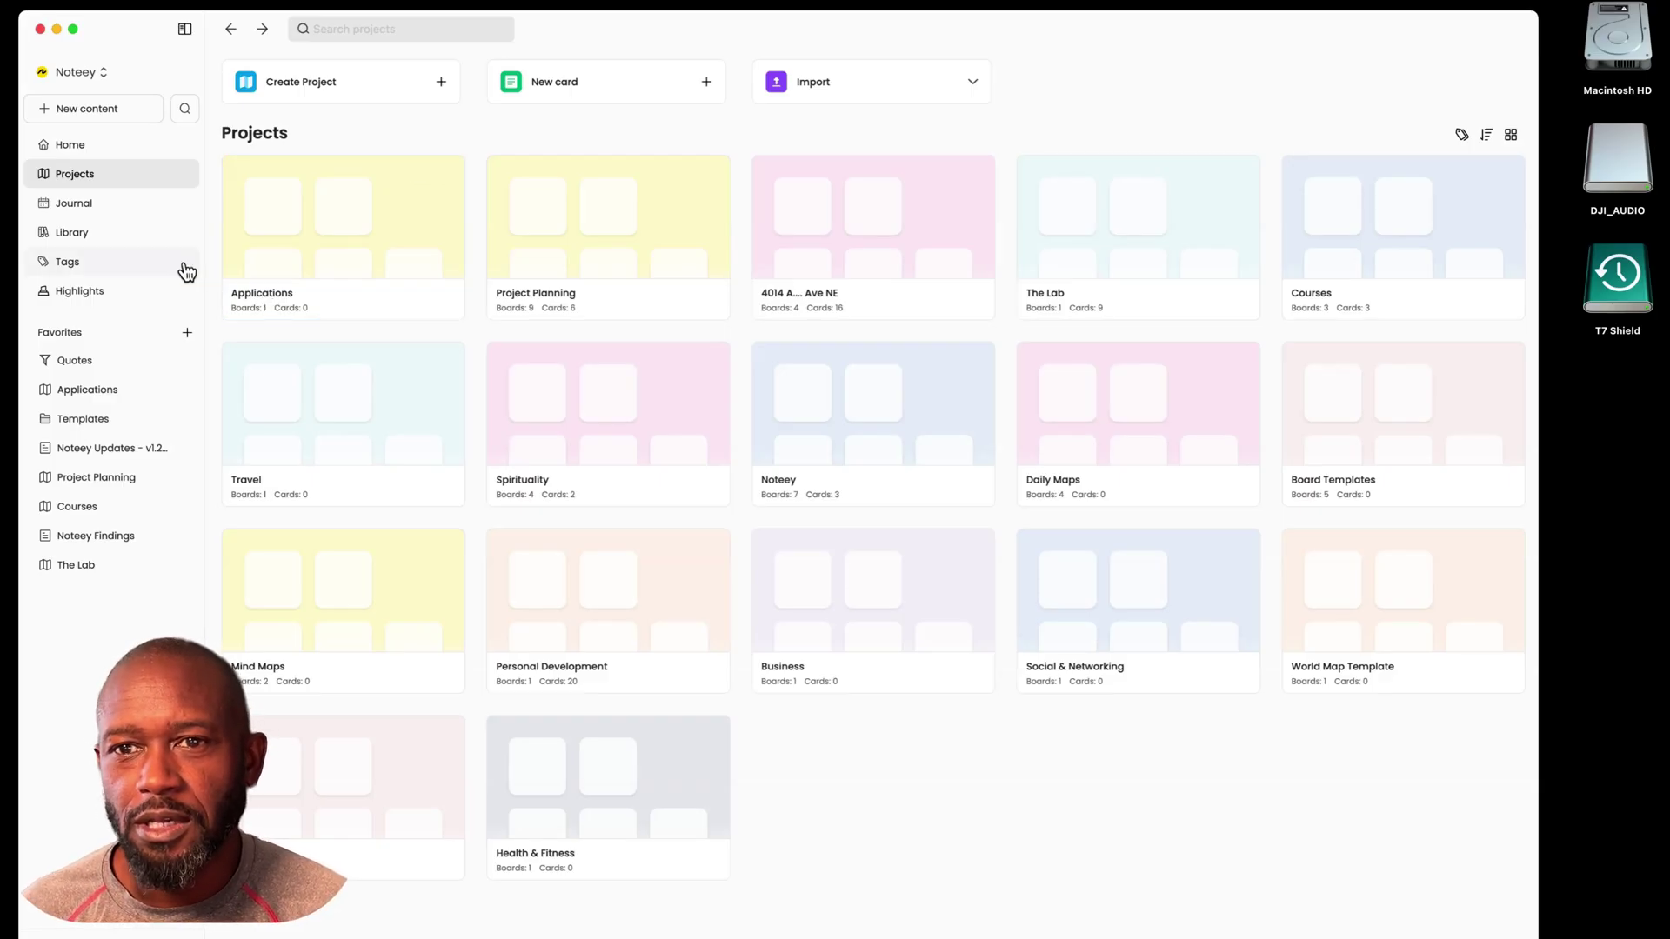
# - Open the Applications project
pyautogui.click(300, 258)
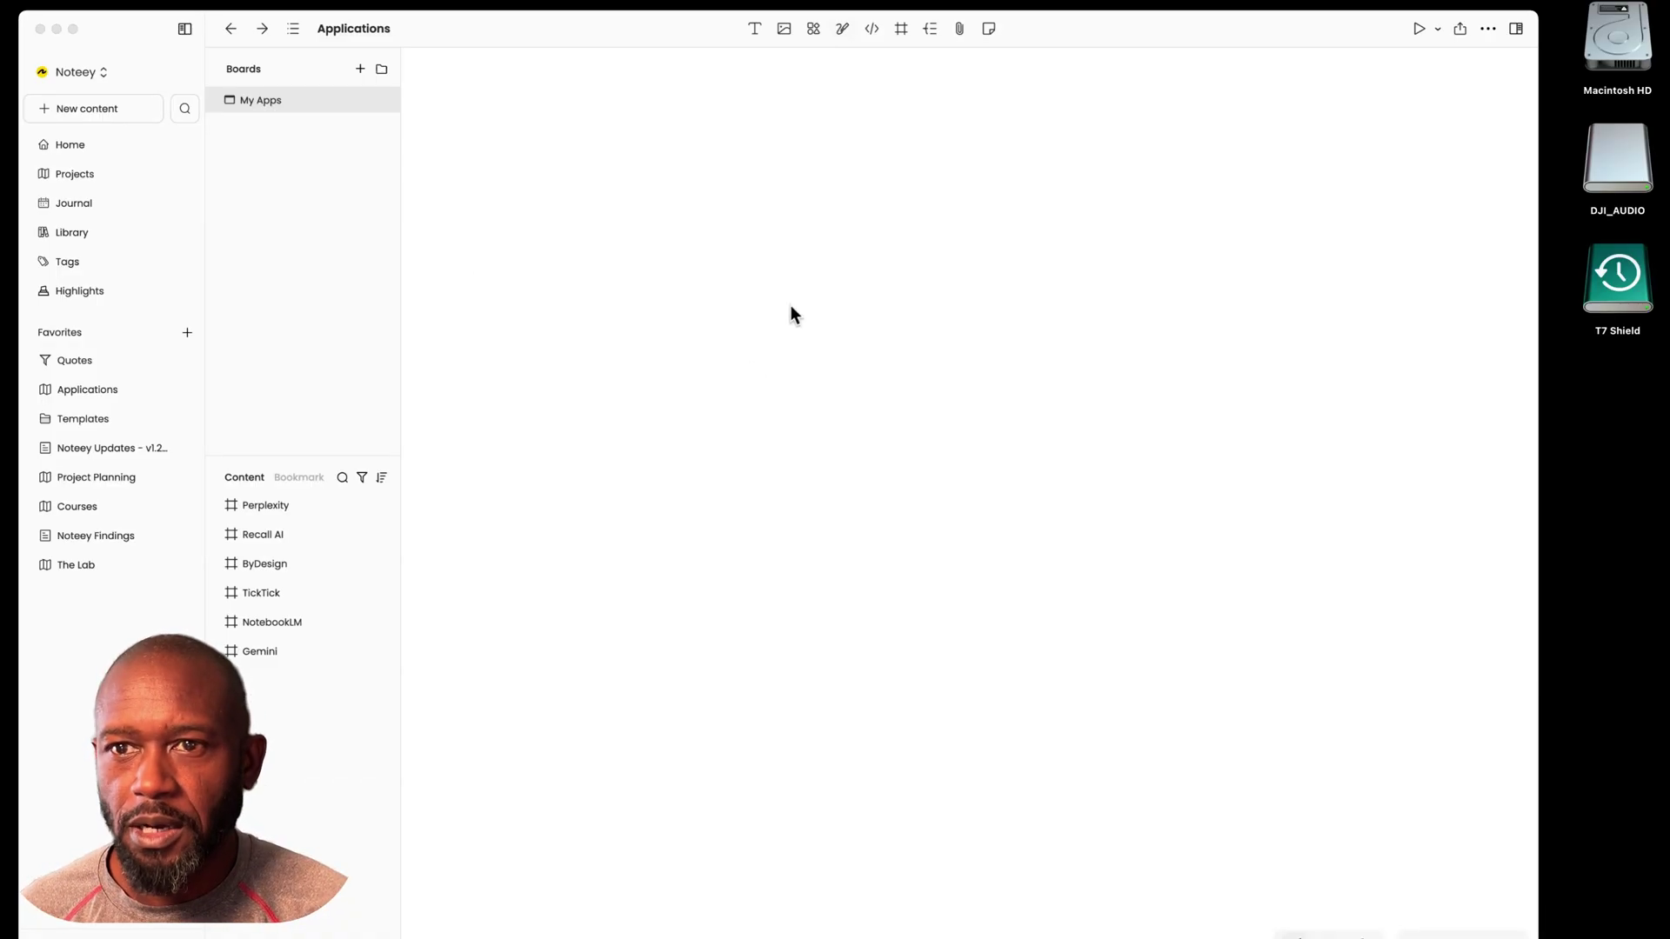
# - Paste the copied TickTick link onto an empty area of the My Apps board, then reposition and enlarge the embed
pyautogui.click(618, 374)
pyautogui.rightClick(584, 300)
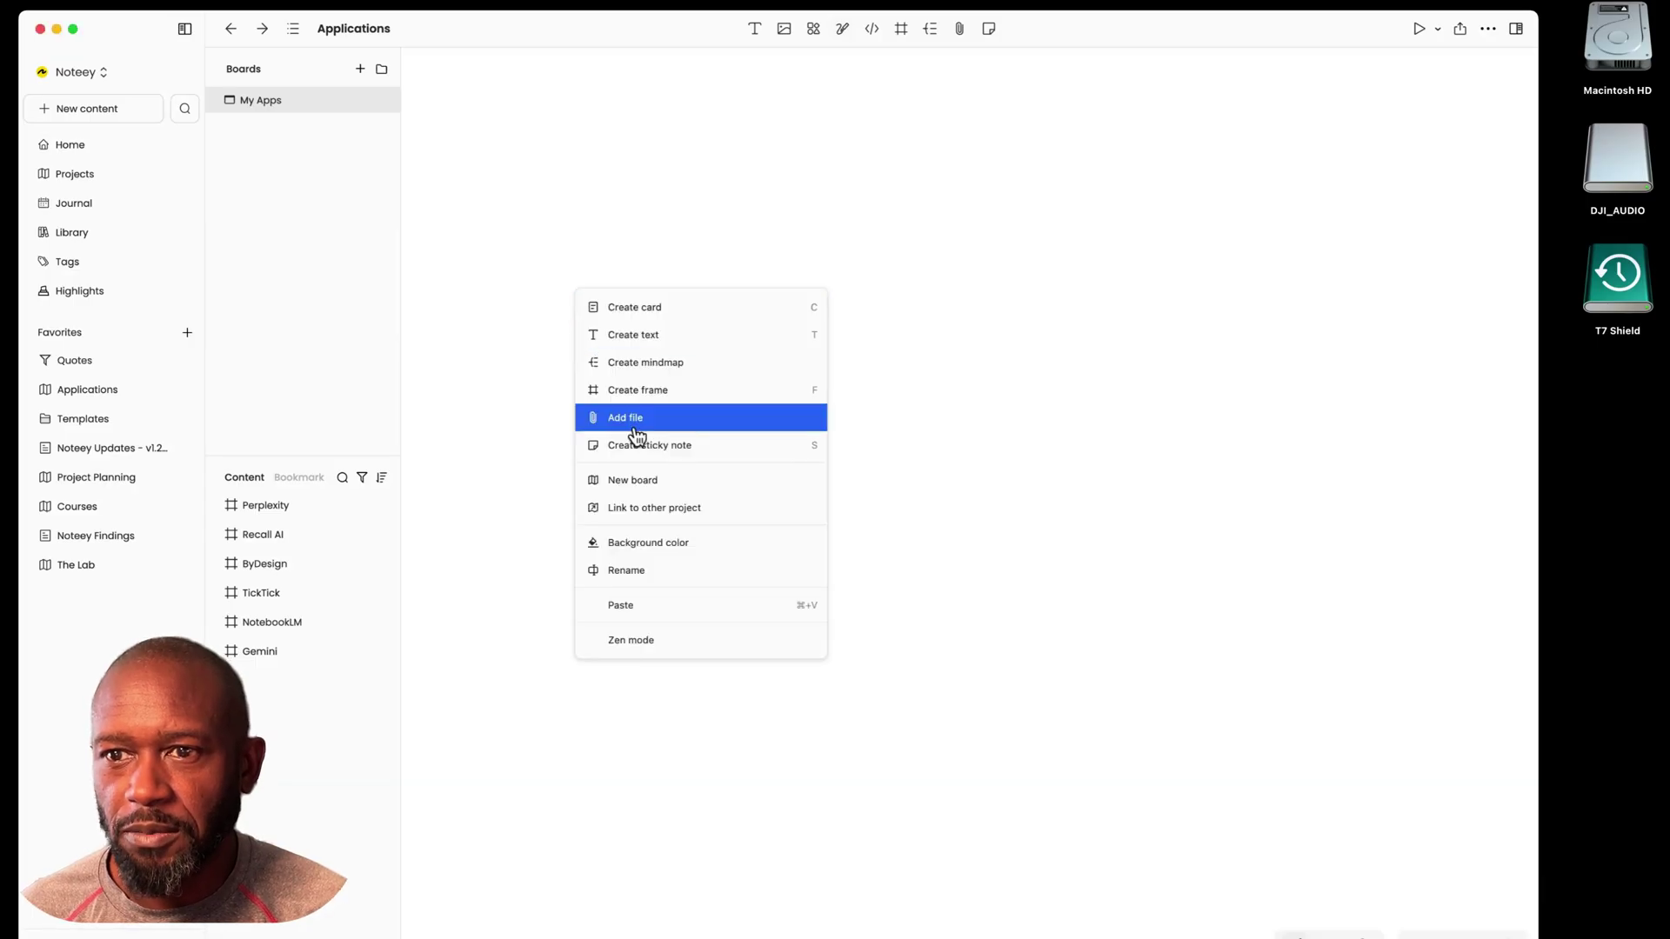
pyautogui.click(635, 603)
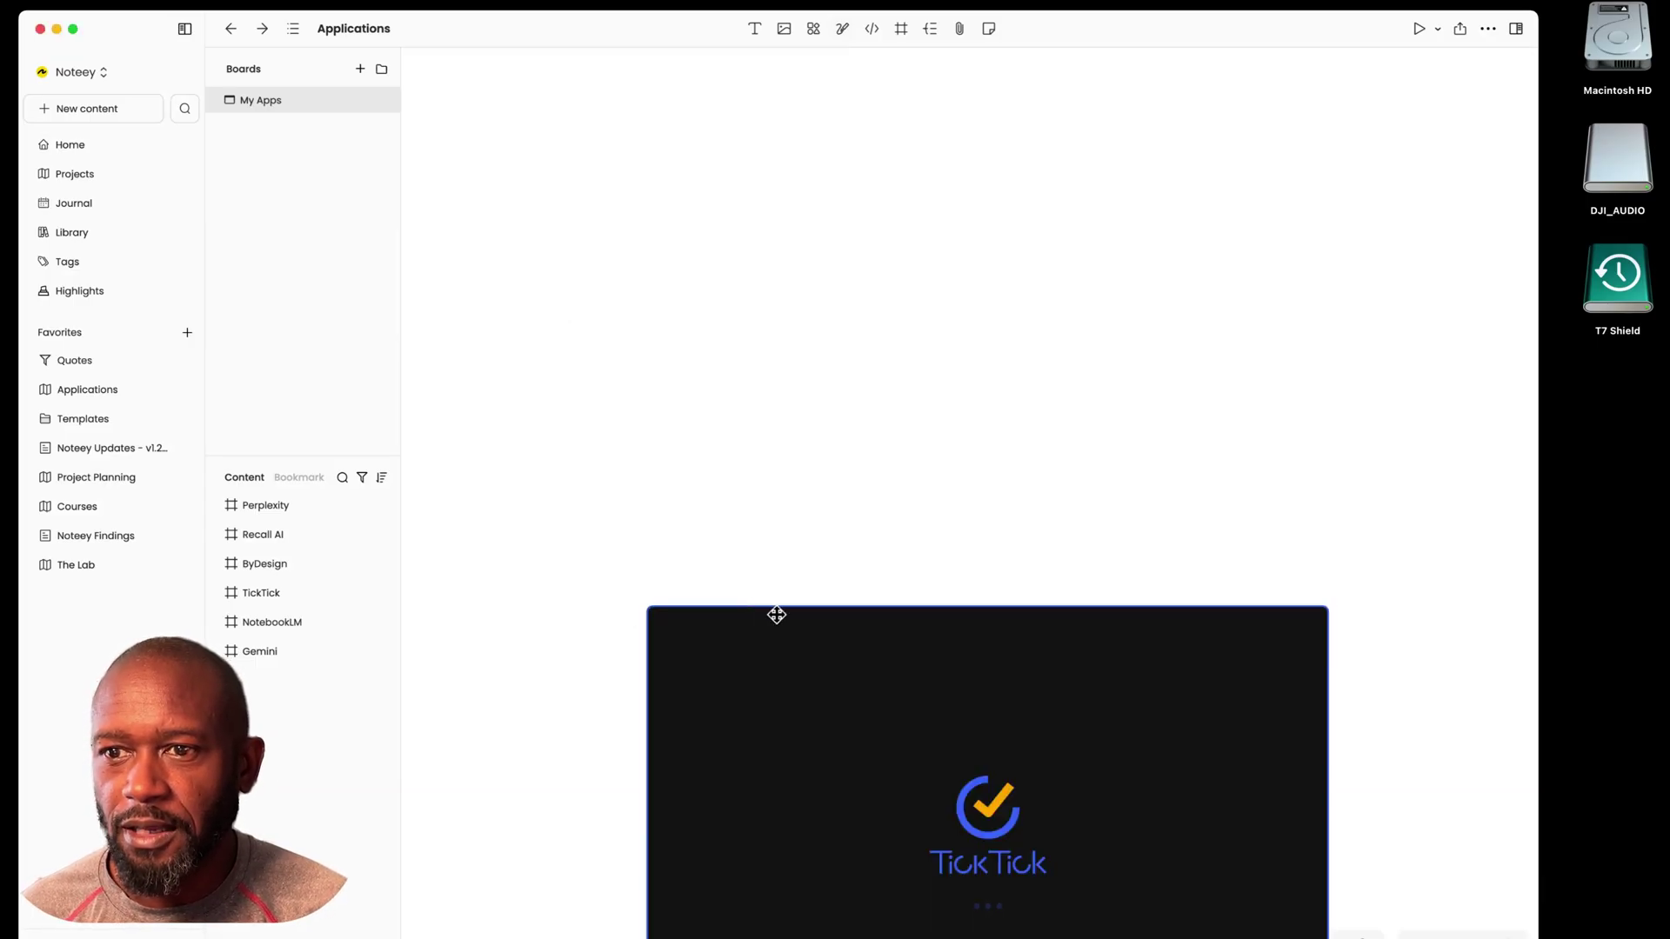
pyautogui.moveTo(779, 615); pyautogui.dragTo(636, 259)
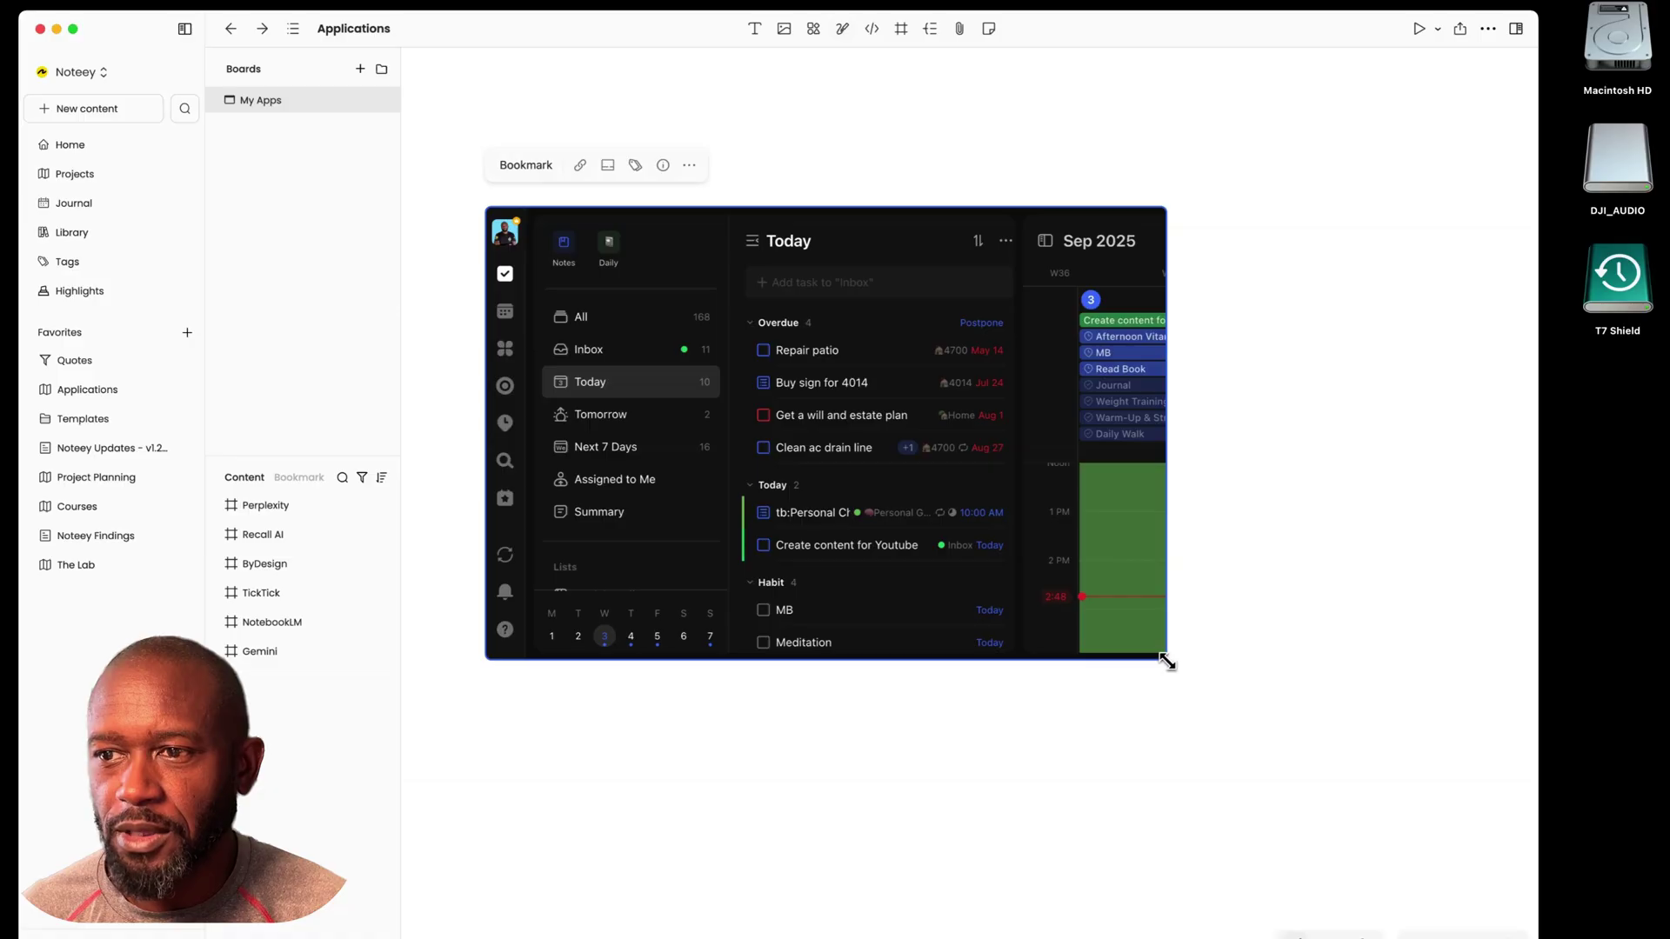
pyautogui.moveTo(1171, 675); pyautogui.dragTo(1349, 777)
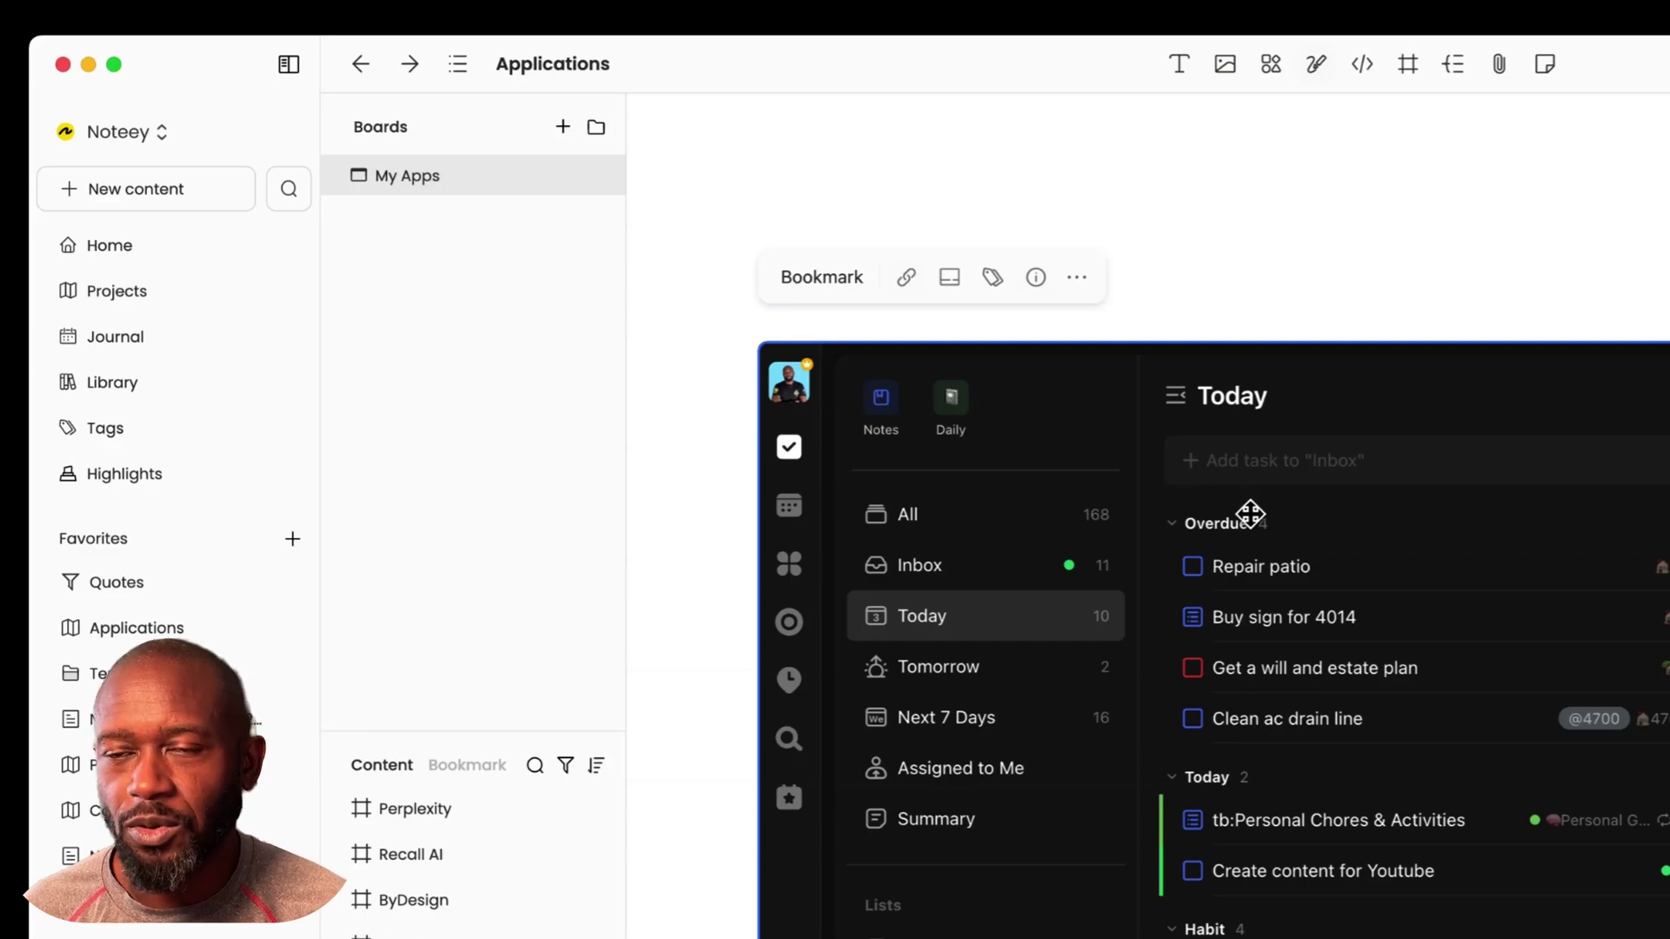
# - Switch the TickTick embed to bookmark mode and back to embed mode, then remove it from the board
pyautogui.click(822, 285)
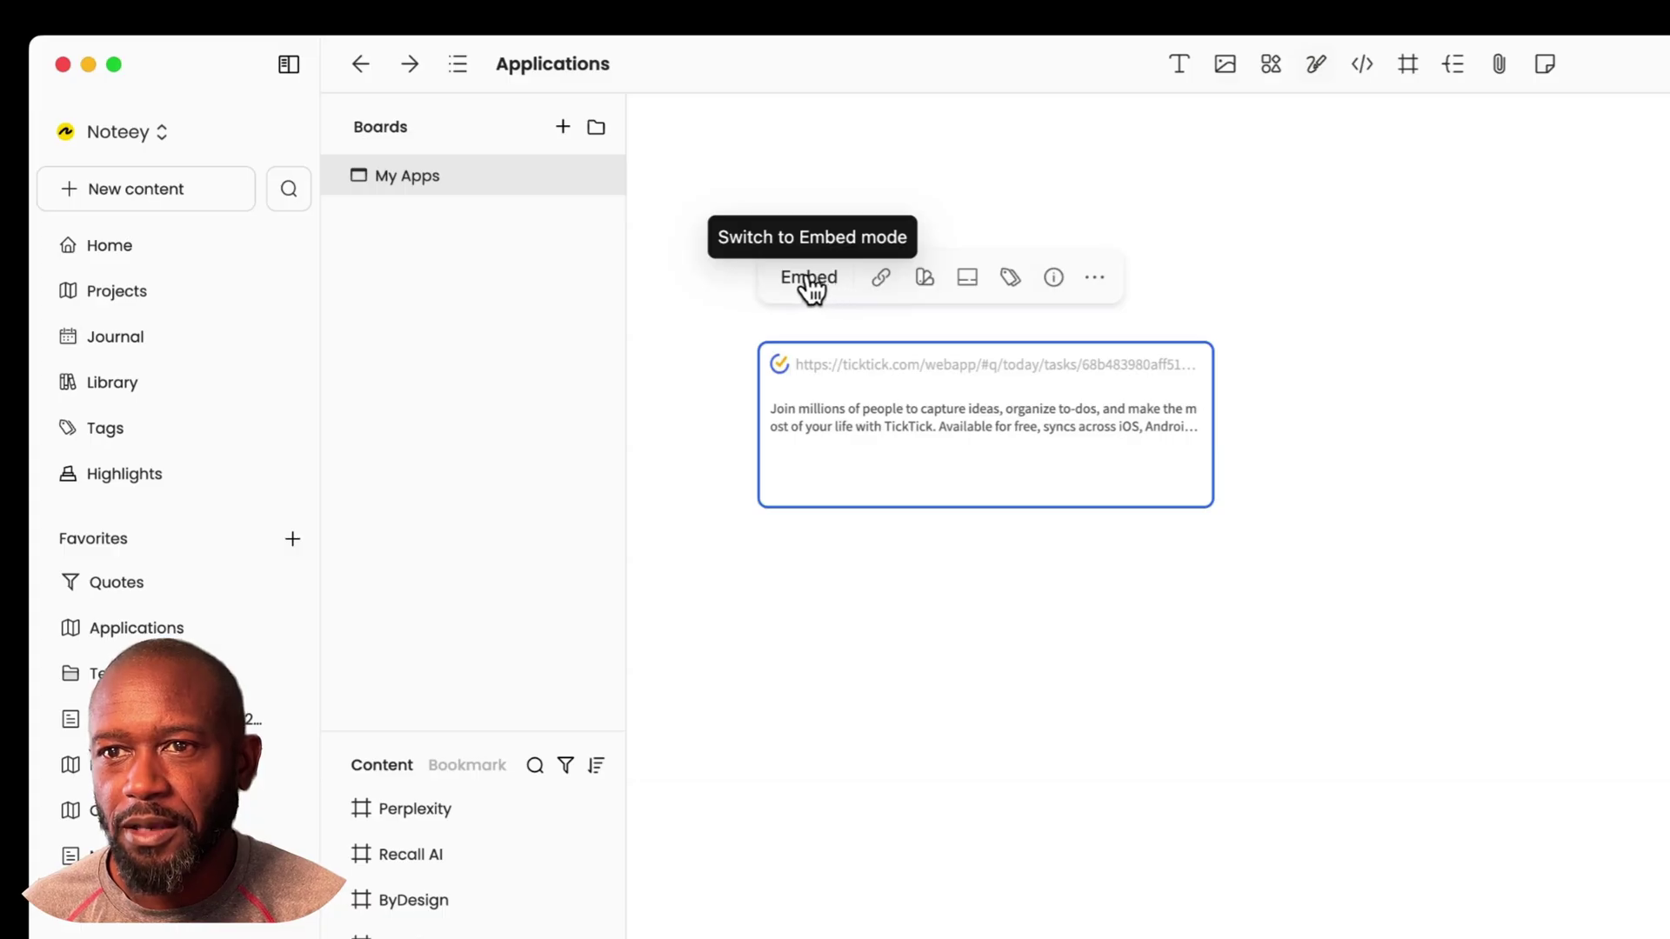
pyautogui.click(809, 289)
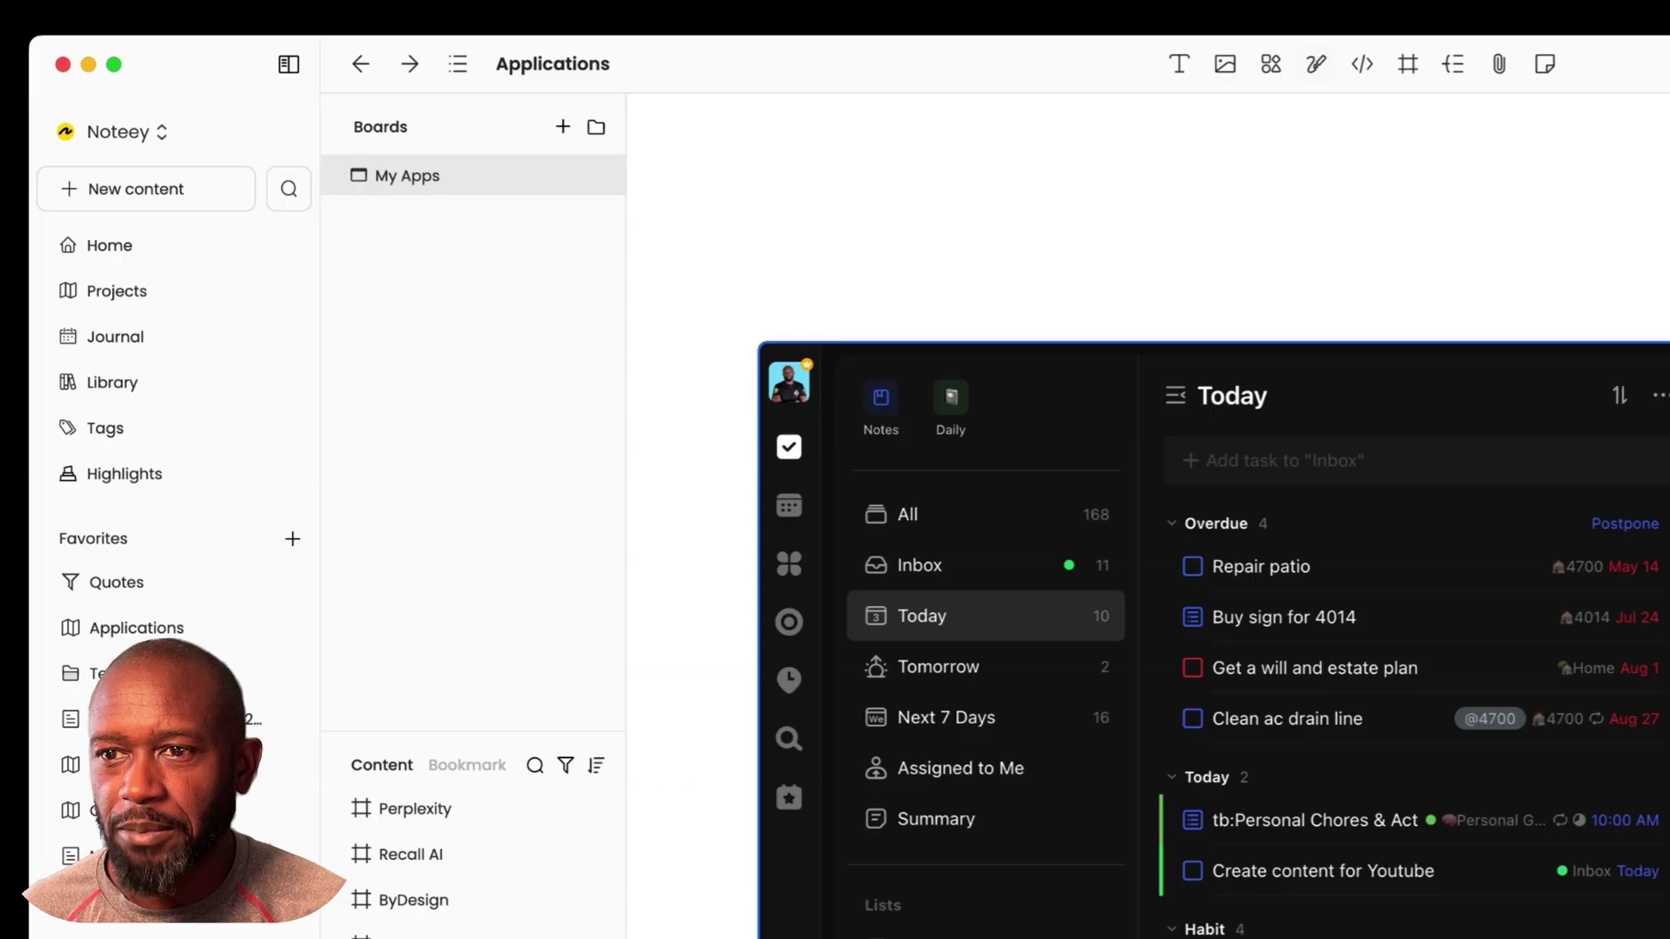
pyautogui.moveTo(1230, 618)
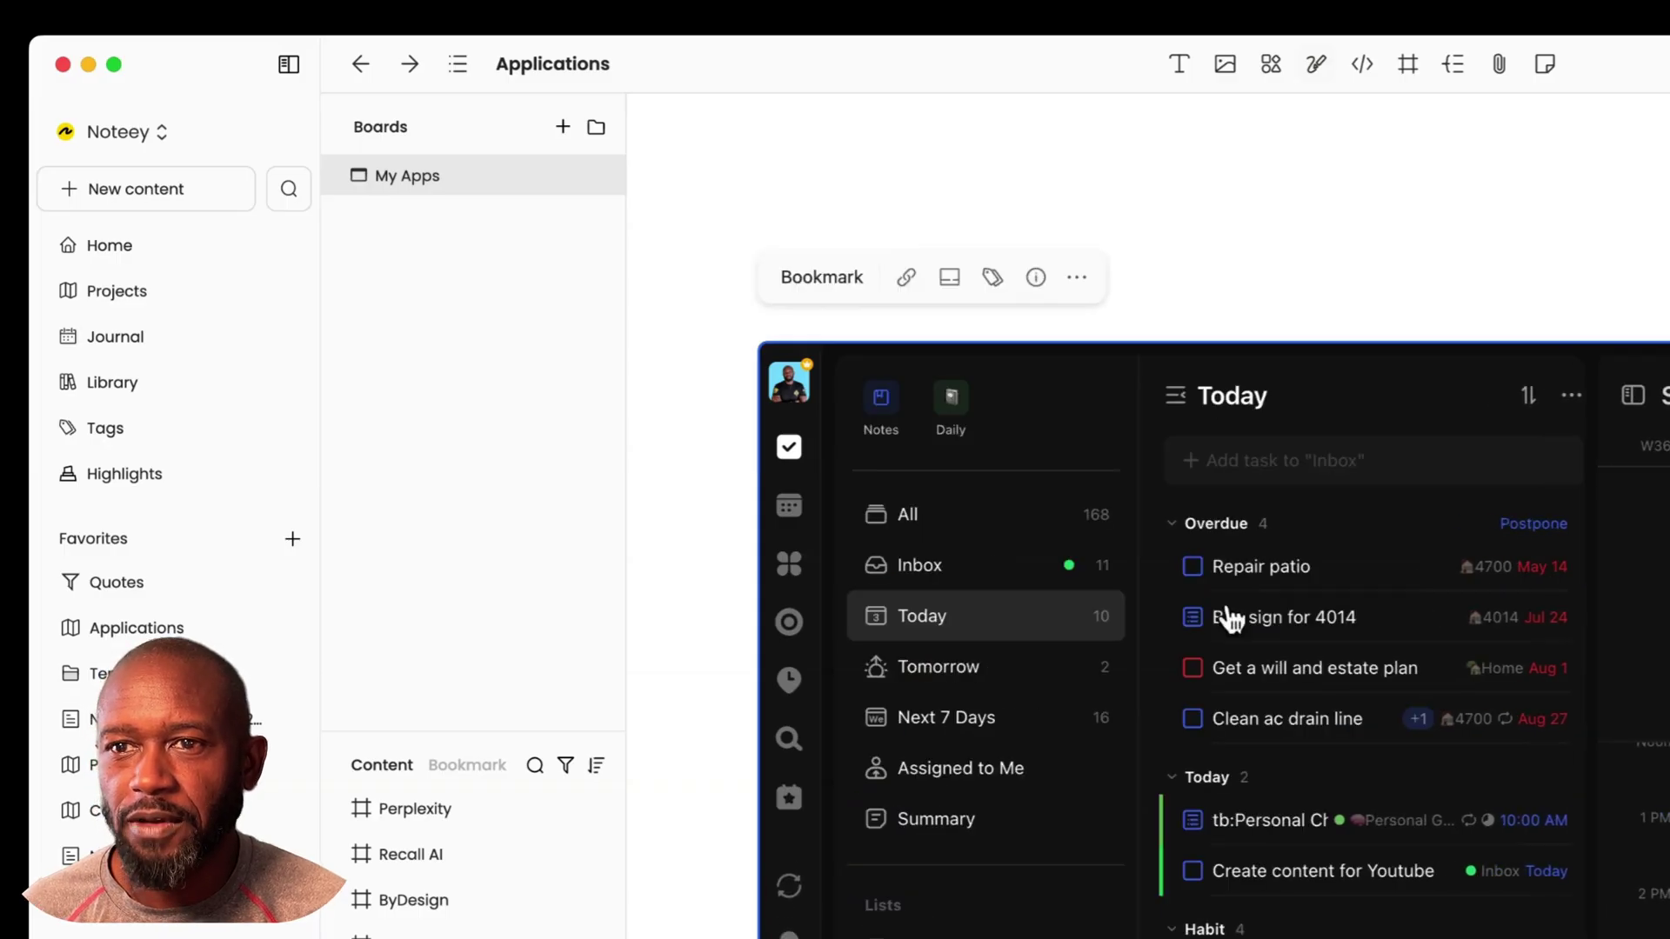
pyautogui.click(1077, 278)
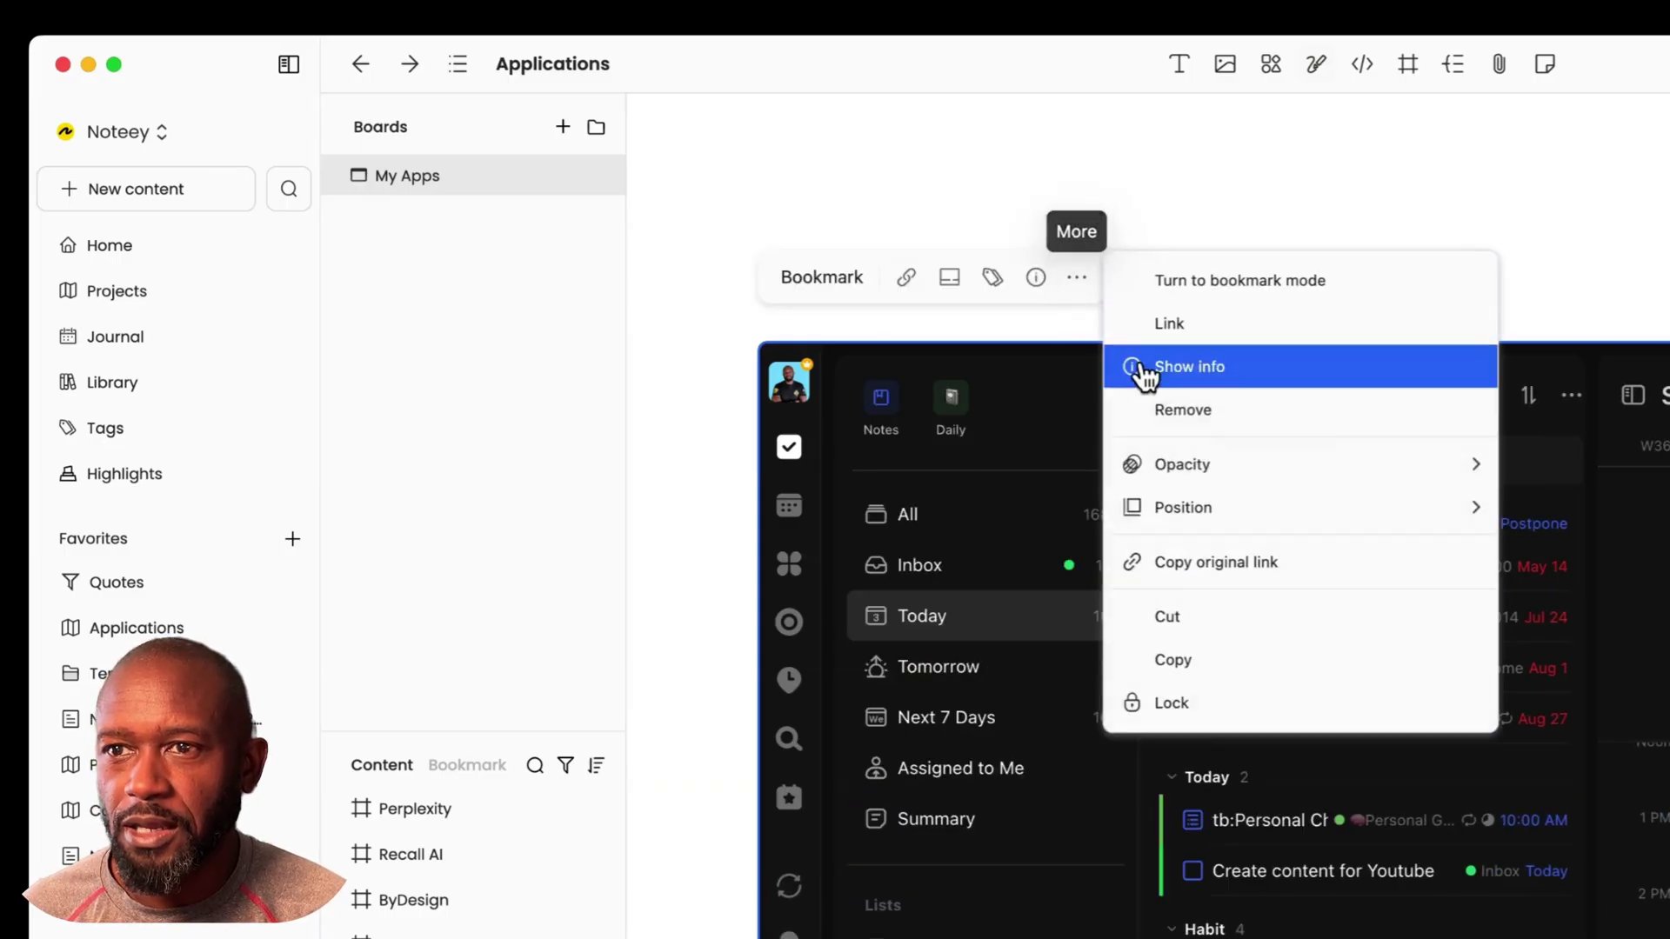
pyautogui.click(1229, 429)
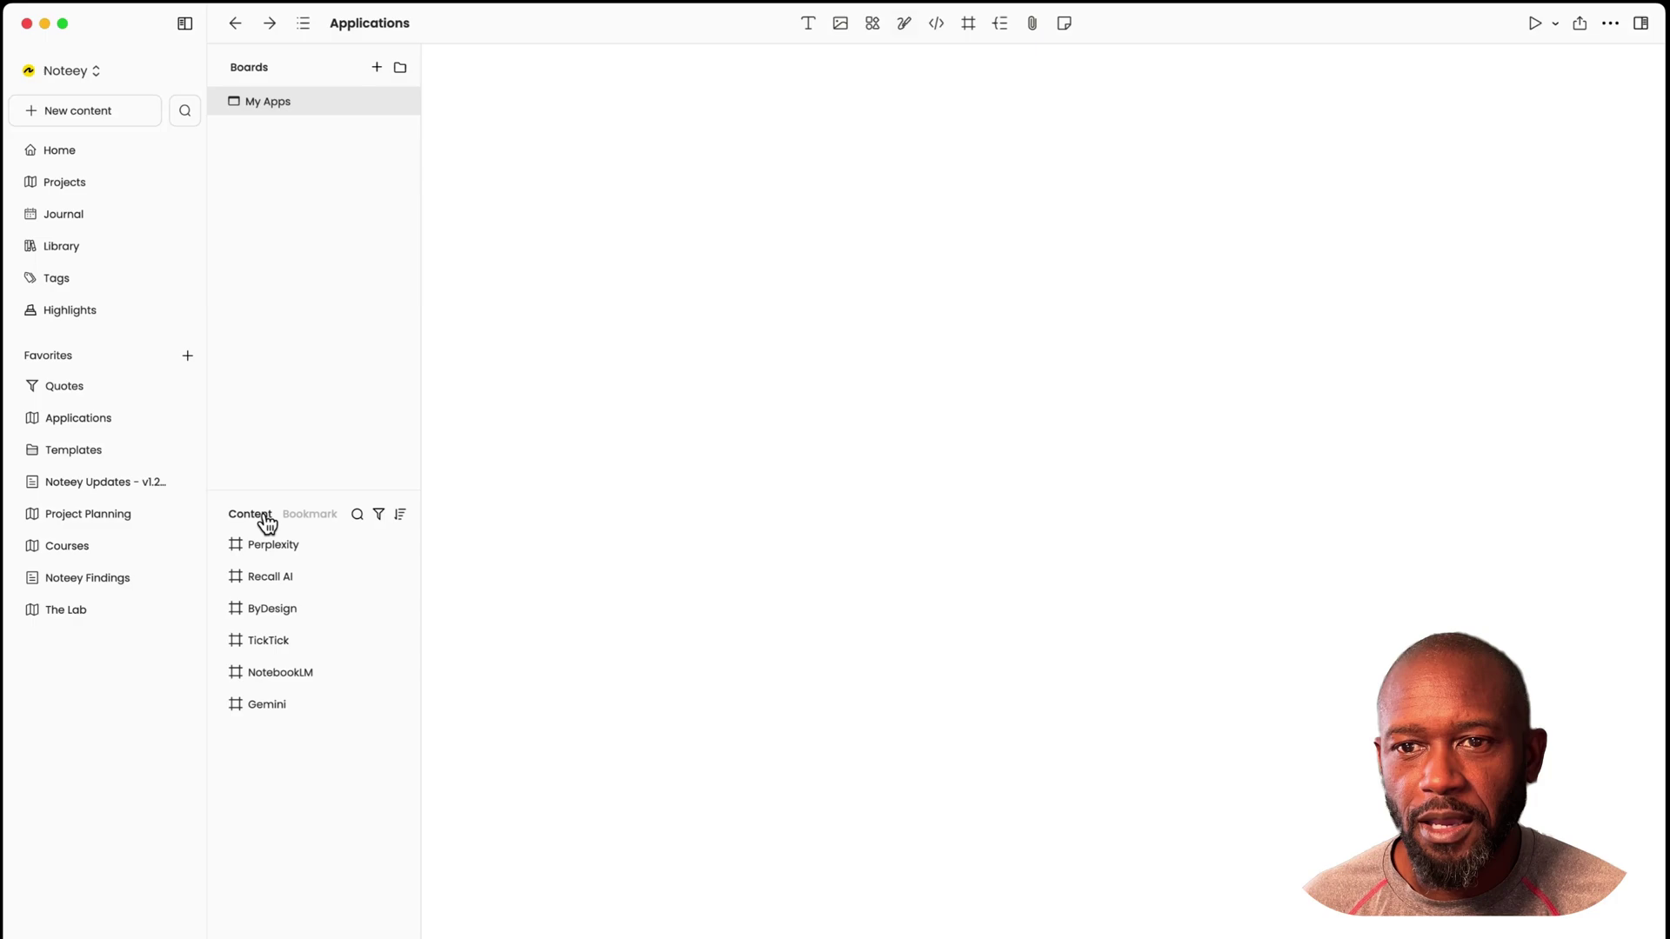
# - Check the project's bookmark list, then go through the TickTick, NotebookLM and Gemini frames from the content list
pyautogui.click(311, 519)
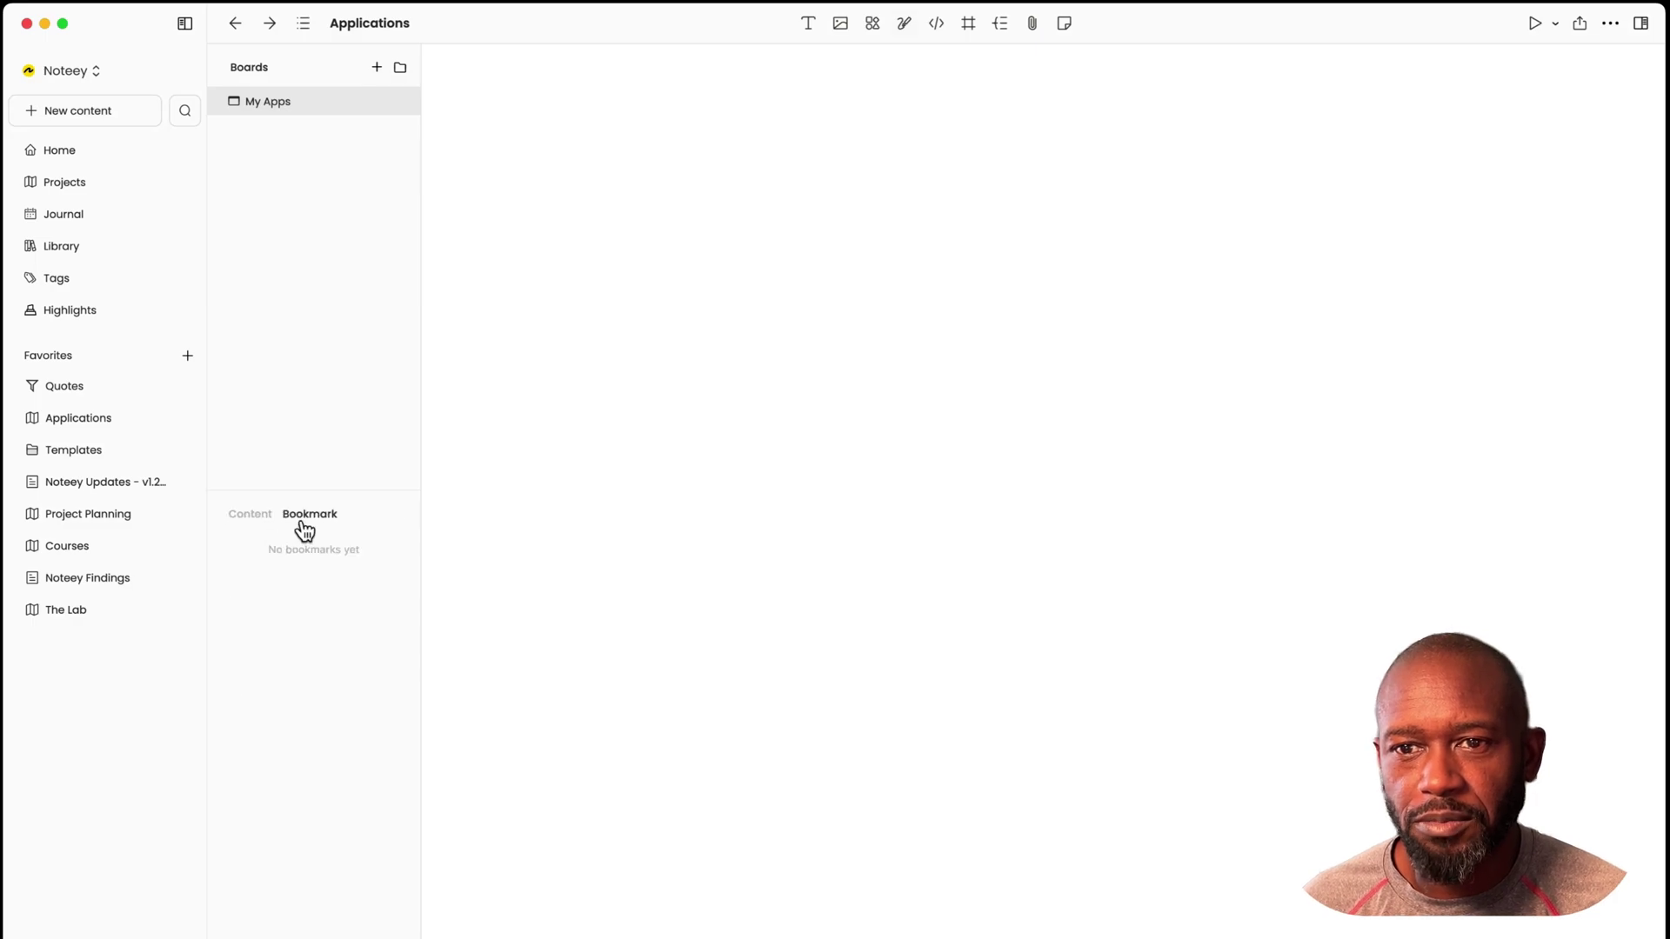
pyautogui.click(253, 517)
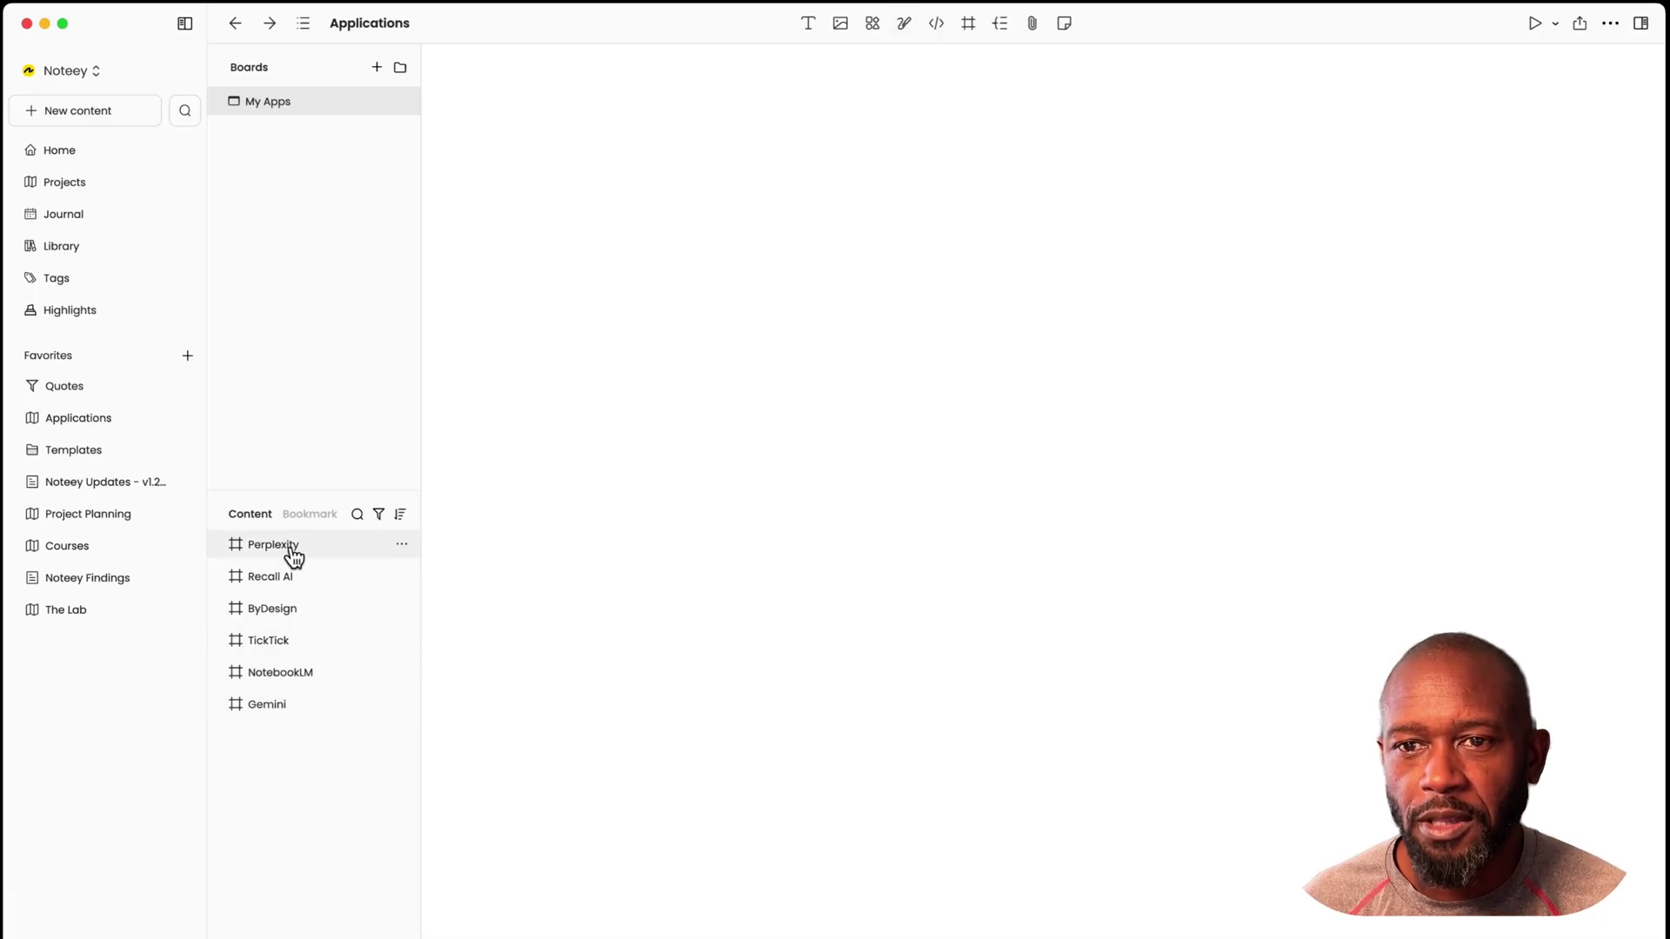
pyautogui.click(278, 645)
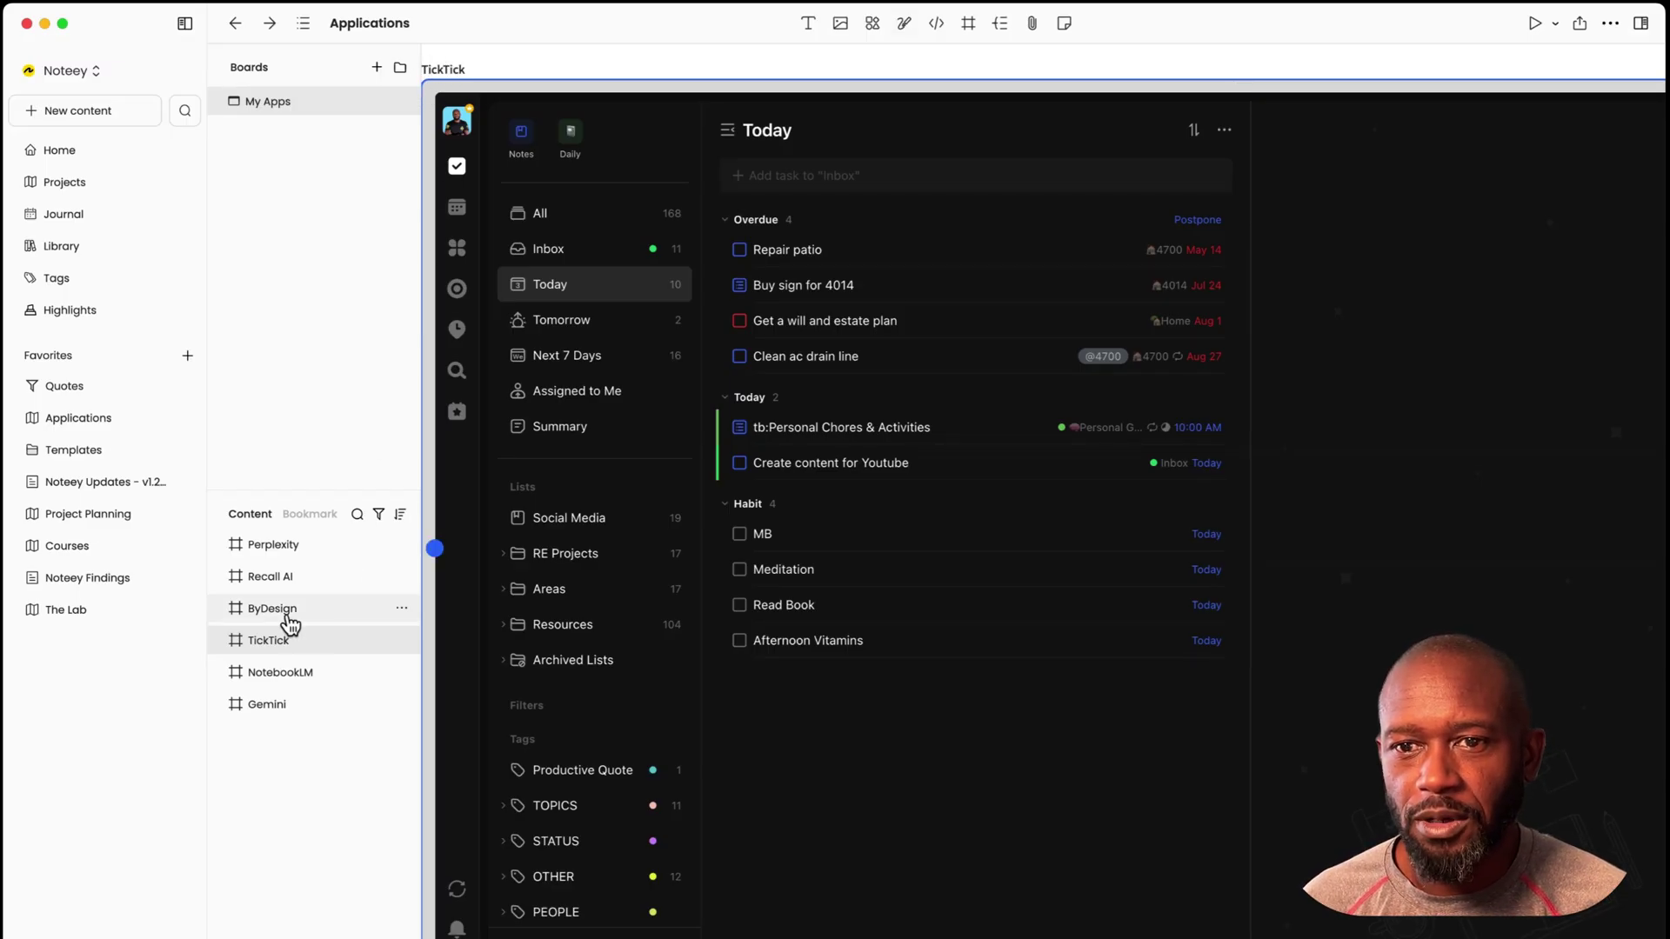
pyautogui.click(280, 672)
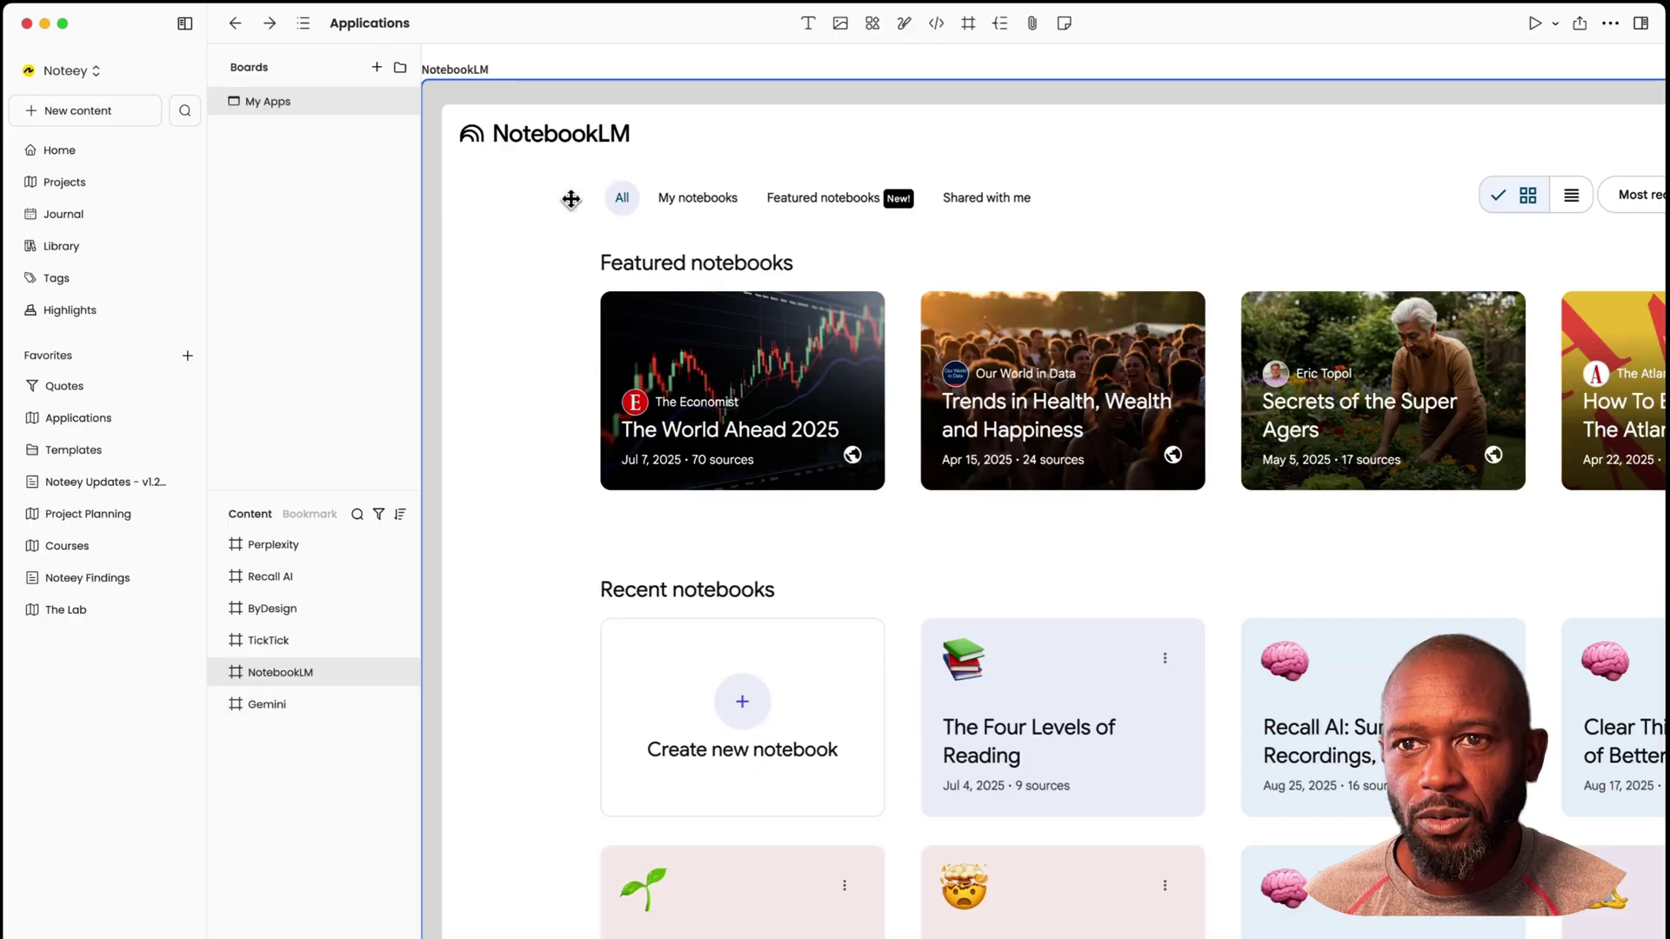
pyautogui.click(300, 706)
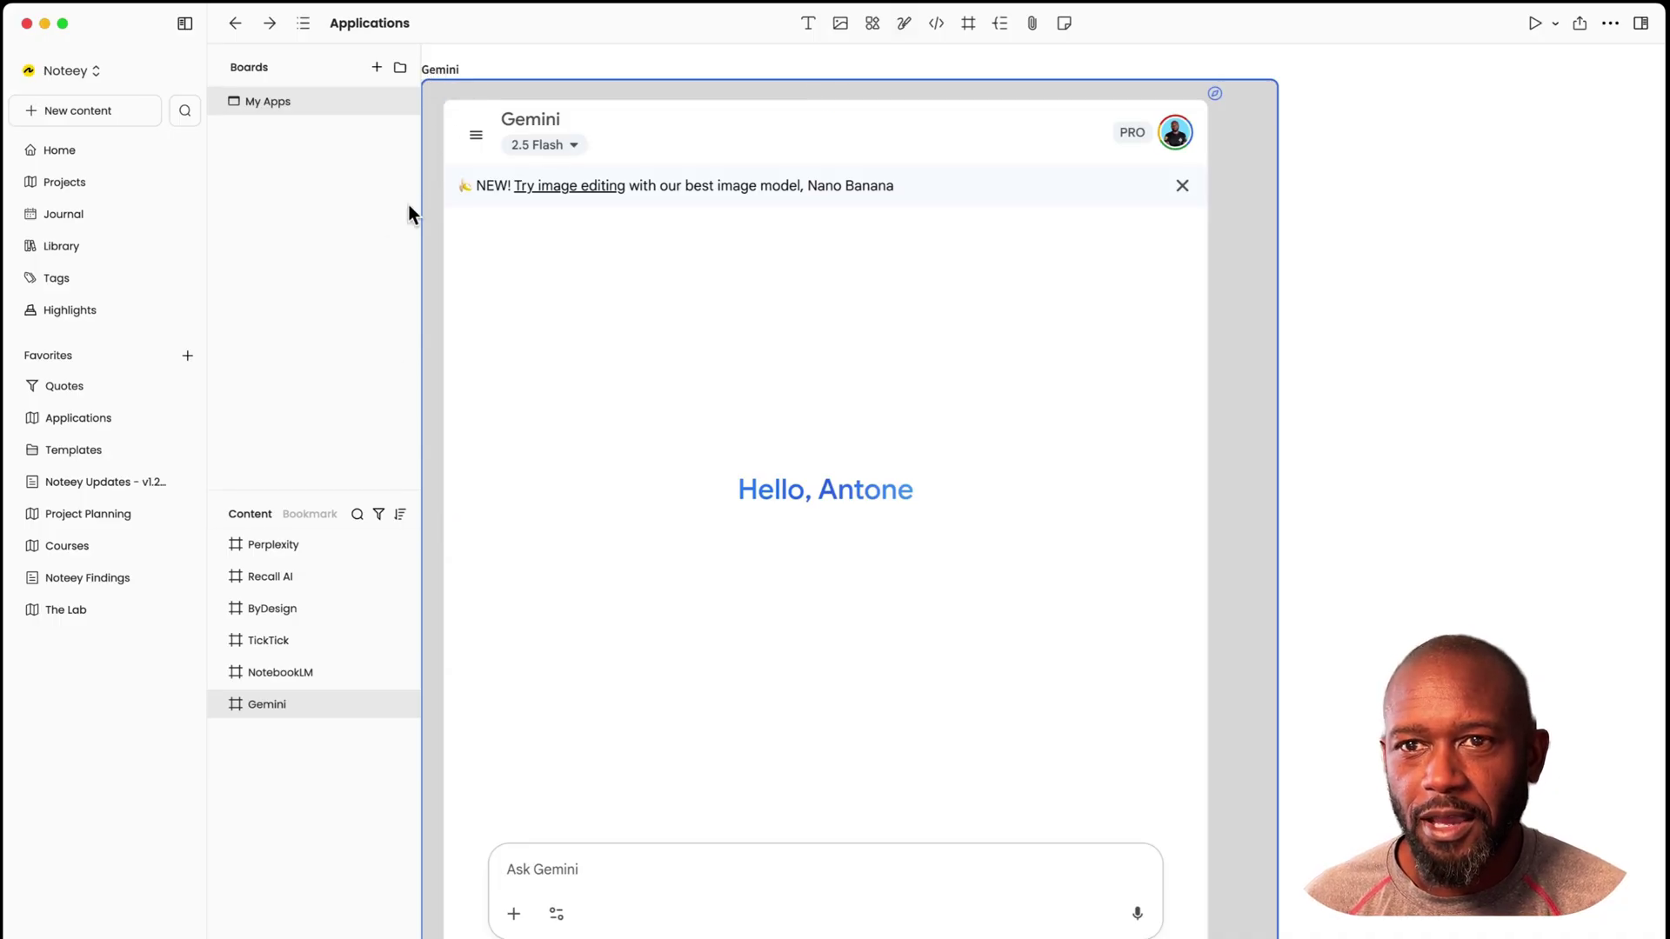
# - Collapse the main sidebar and bring the Gemini frame back into focus on the board
pyautogui.click(183, 23)
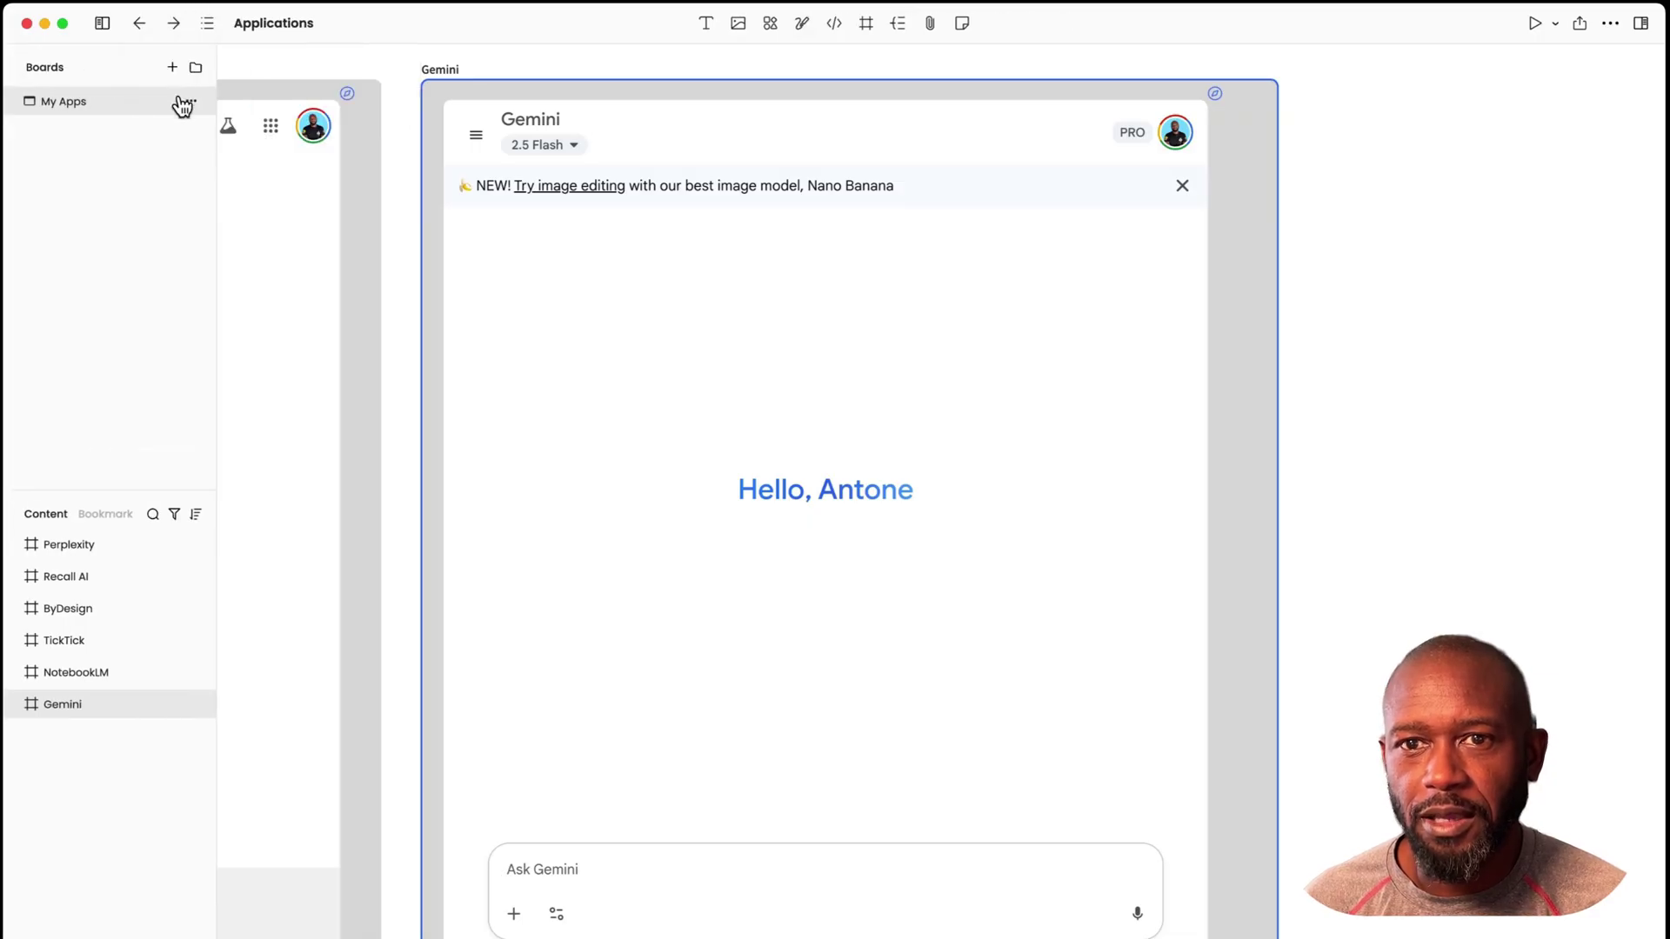
pyautogui.click(66, 706)
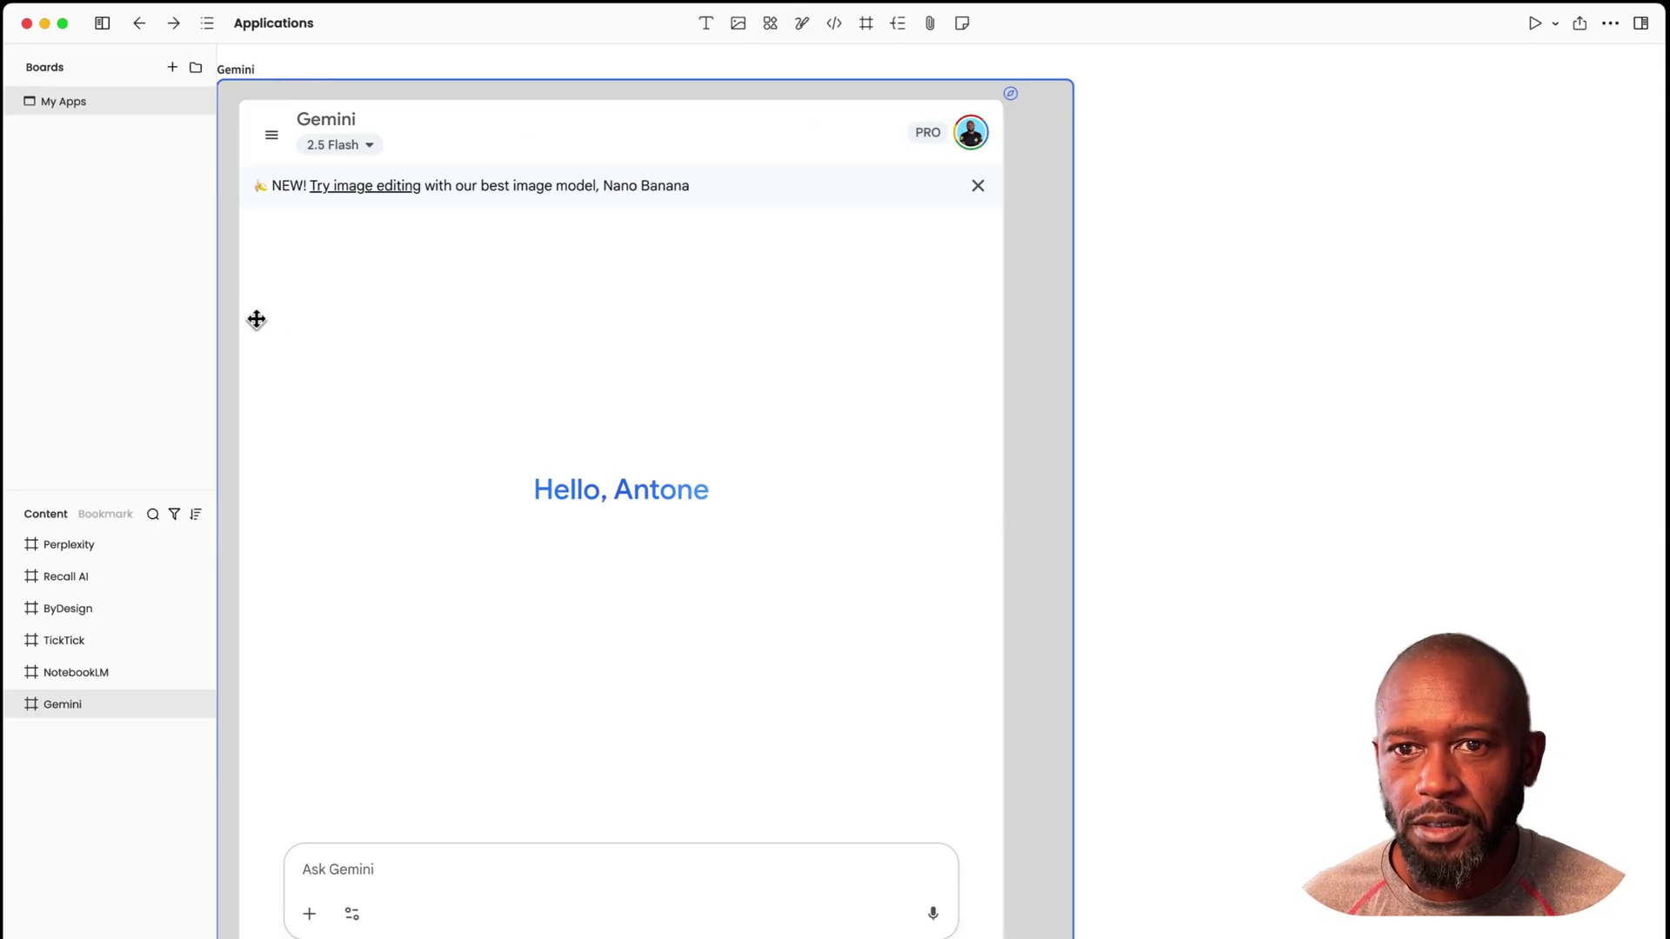
# - Go to the NotebookLM frame and open the notebook "The Four Levels of Reading" inside the embedded page
pyautogui.click(100, 682)
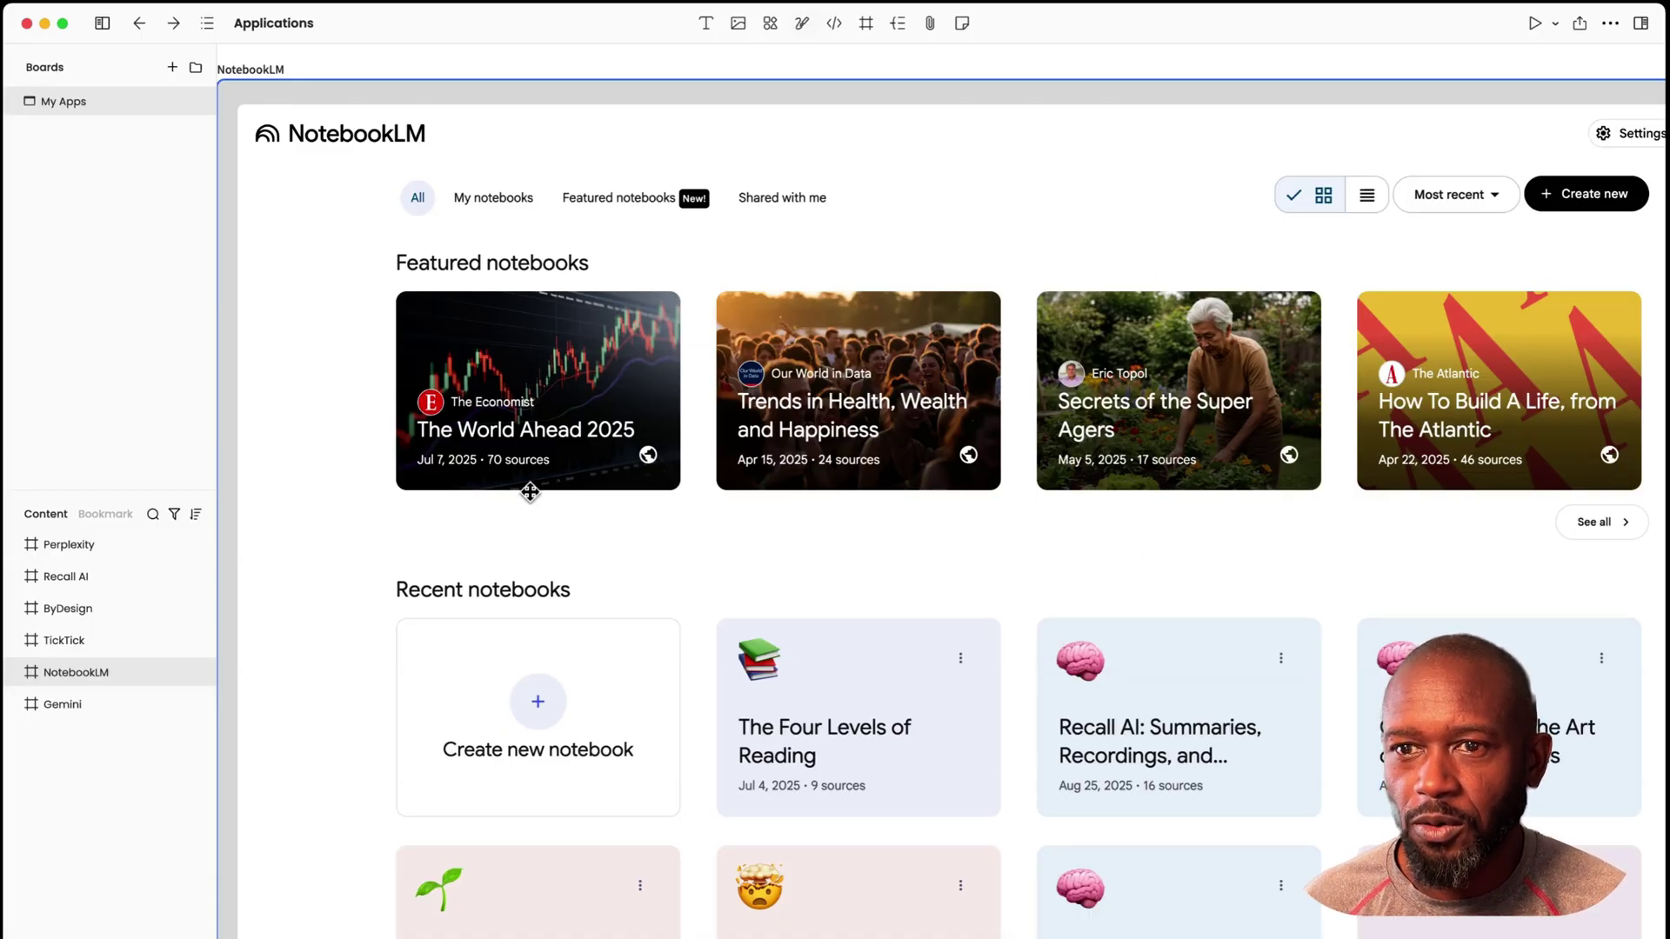
pyautogui.click(282, 551)
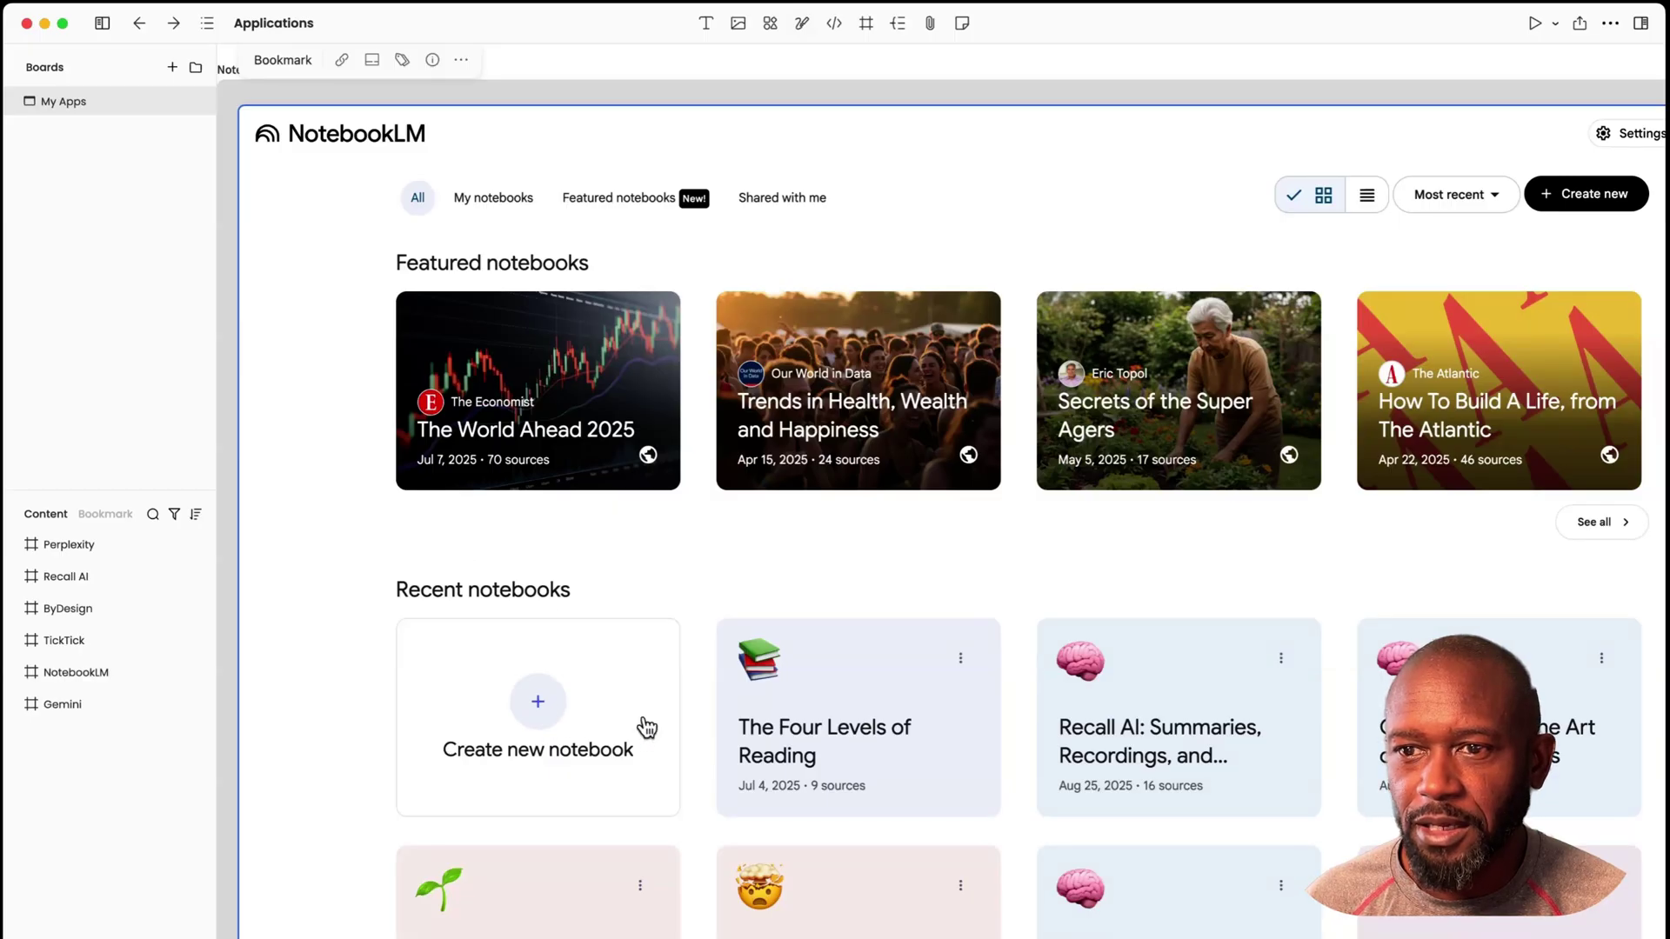
pyautogui.click(869, 735)
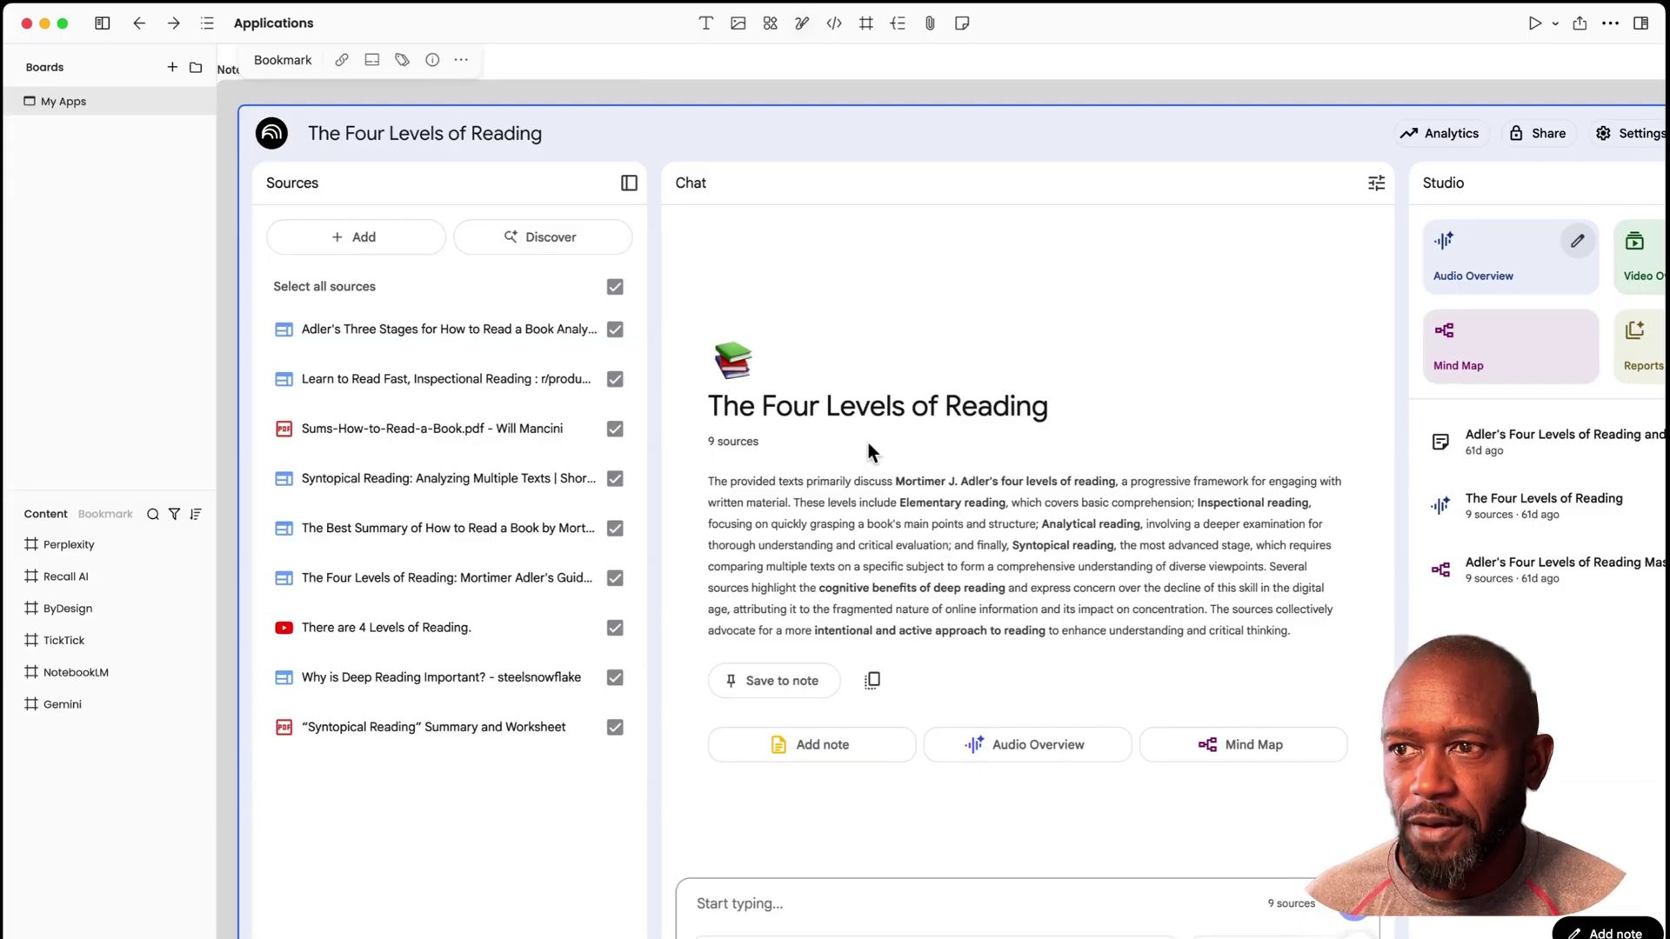
# - Narrow the embedded NotebookLM page inside its frame so that its full width fits in the board view
pyautogui.click(1207, 64)
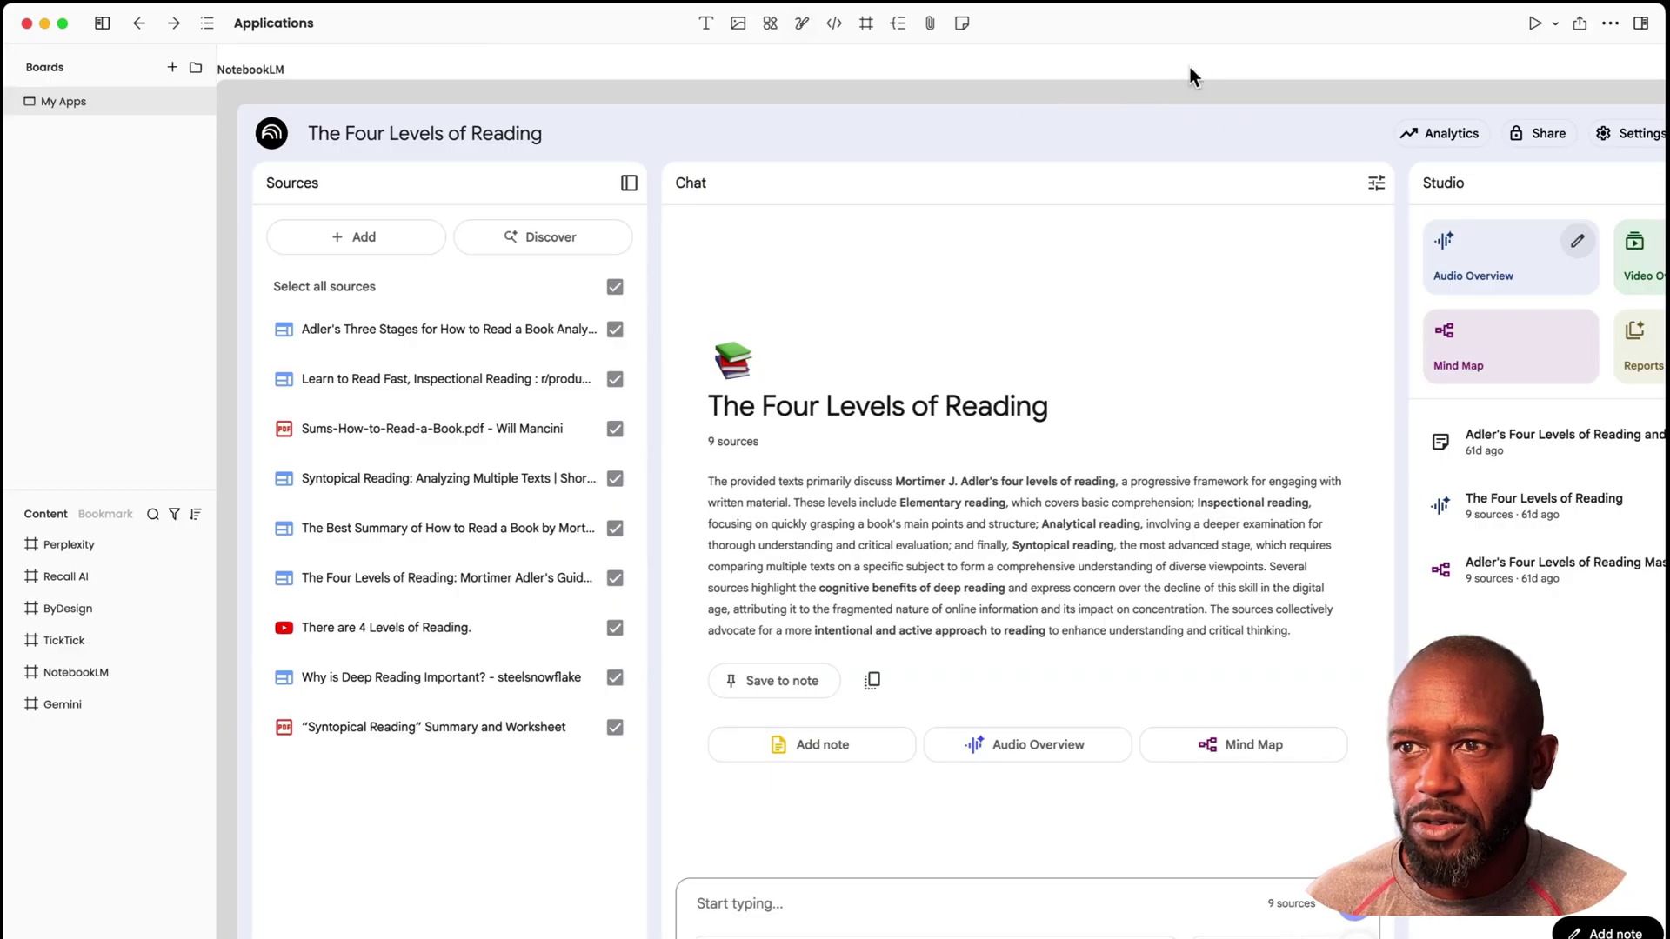
pyautogui.hscroll(-2, 1421, 545)
pyautogui.hscroll(10, 1427, 552)
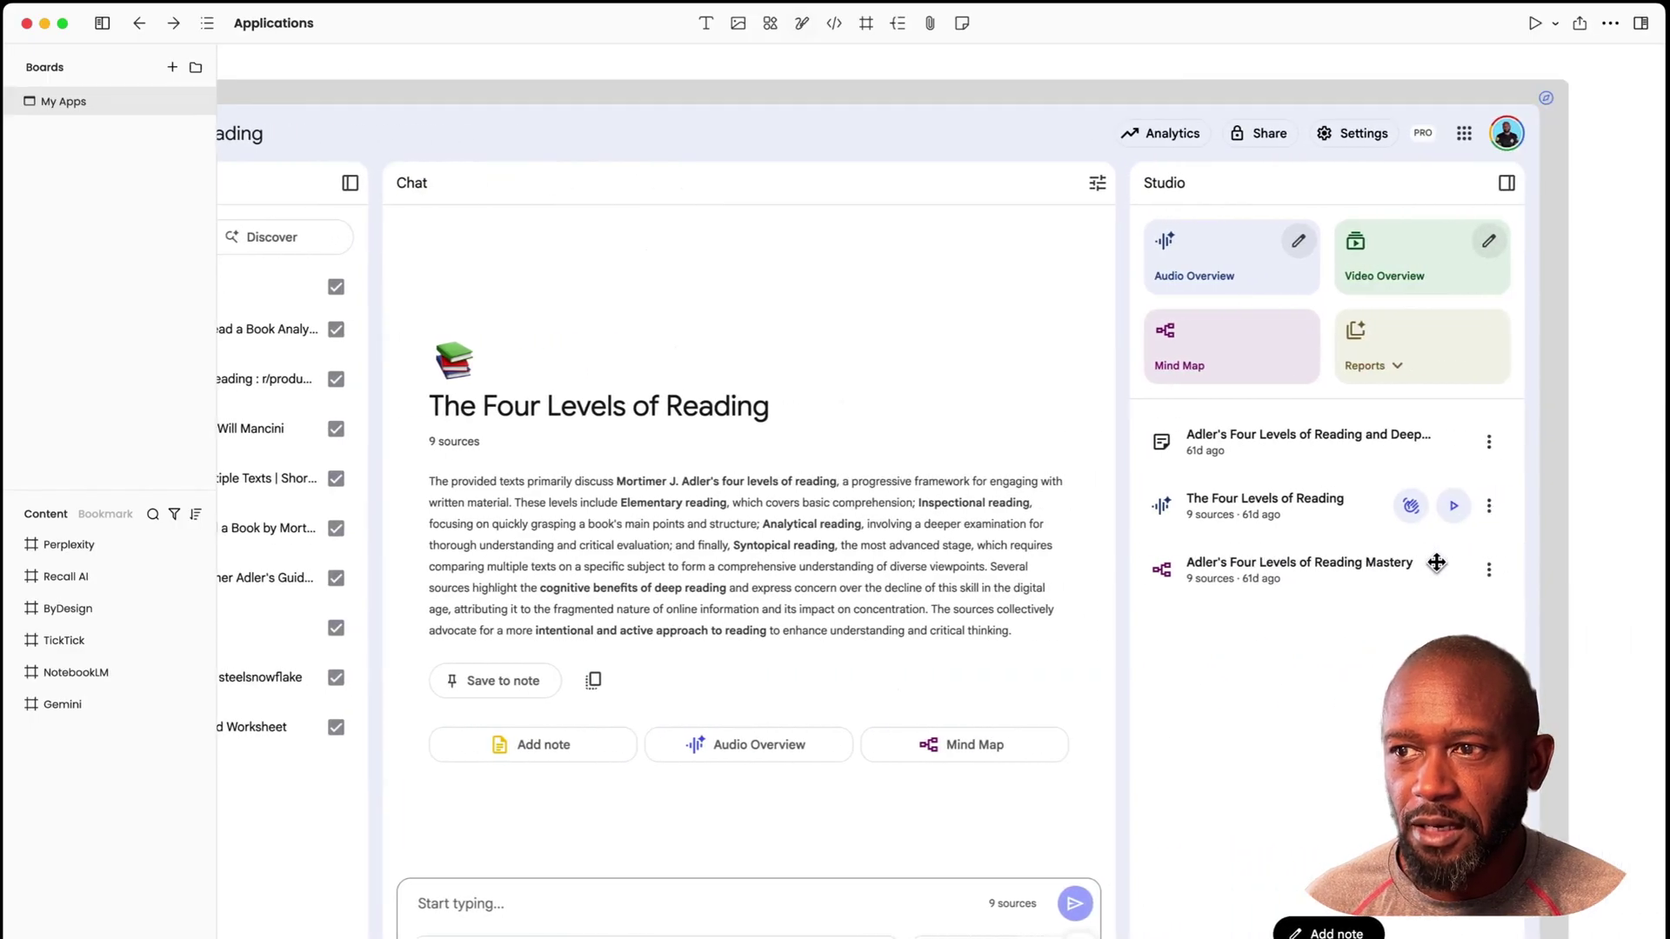
pyautogui.click(1538, 512)
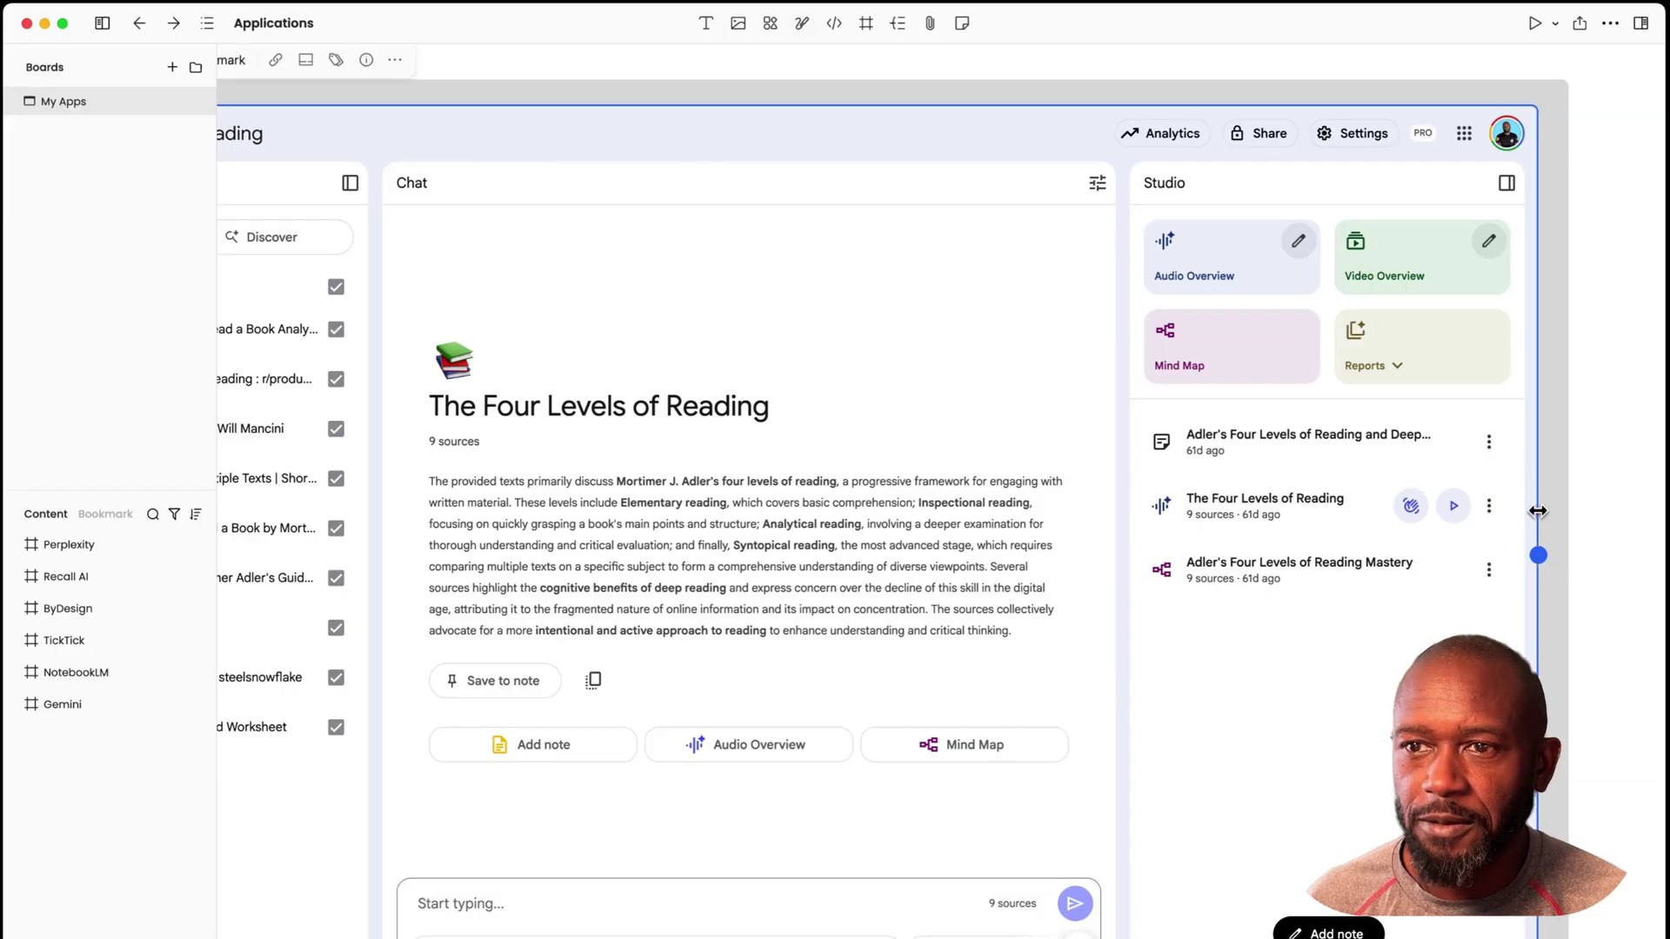
pyautogui.moveTo(1538, 511); pyautogui.dragTo(1255, 522)
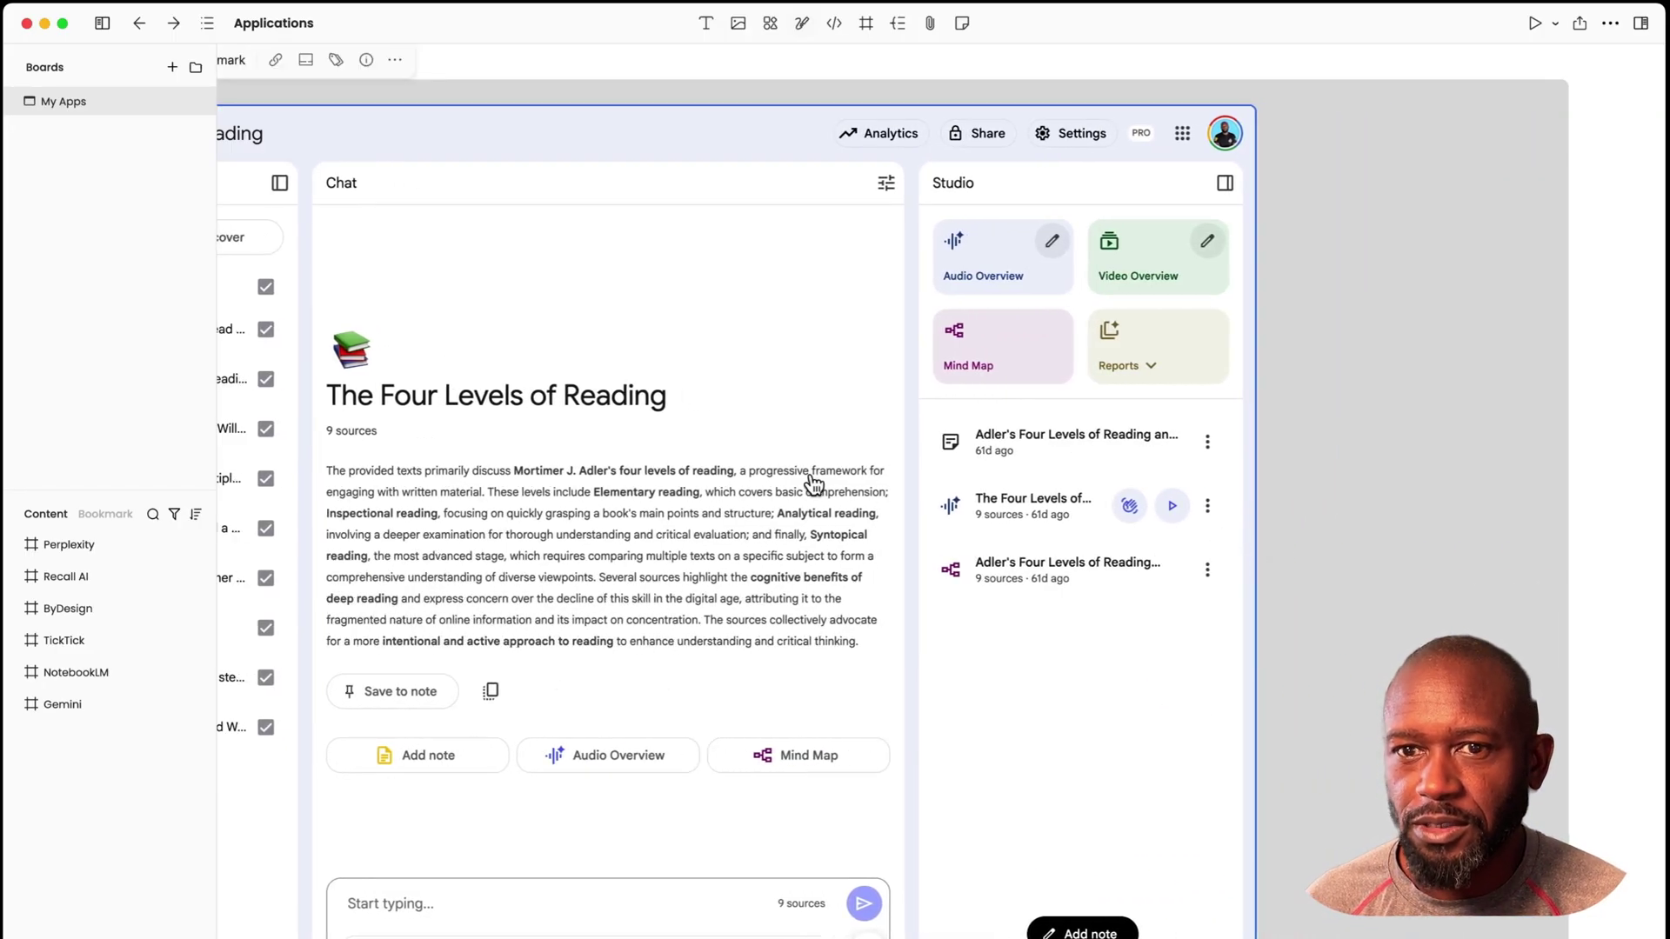
pyautogui.click(87, 677)
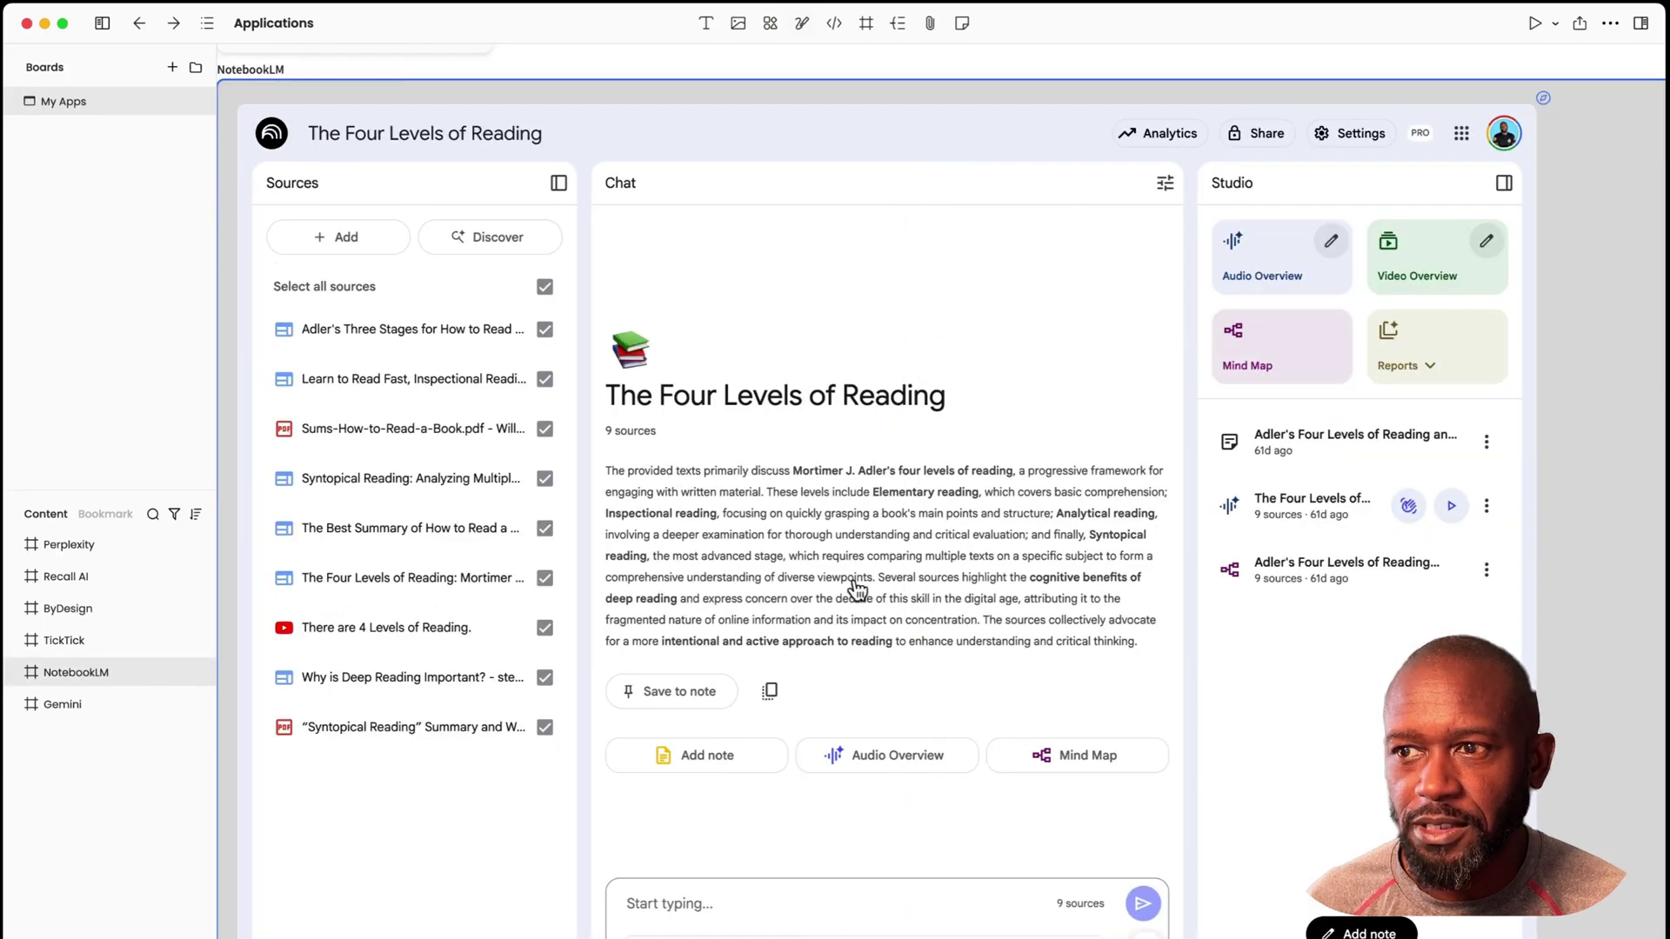
pyautogui.moveTo(1541, 580); pyautogui.dragTo(1644, 590)
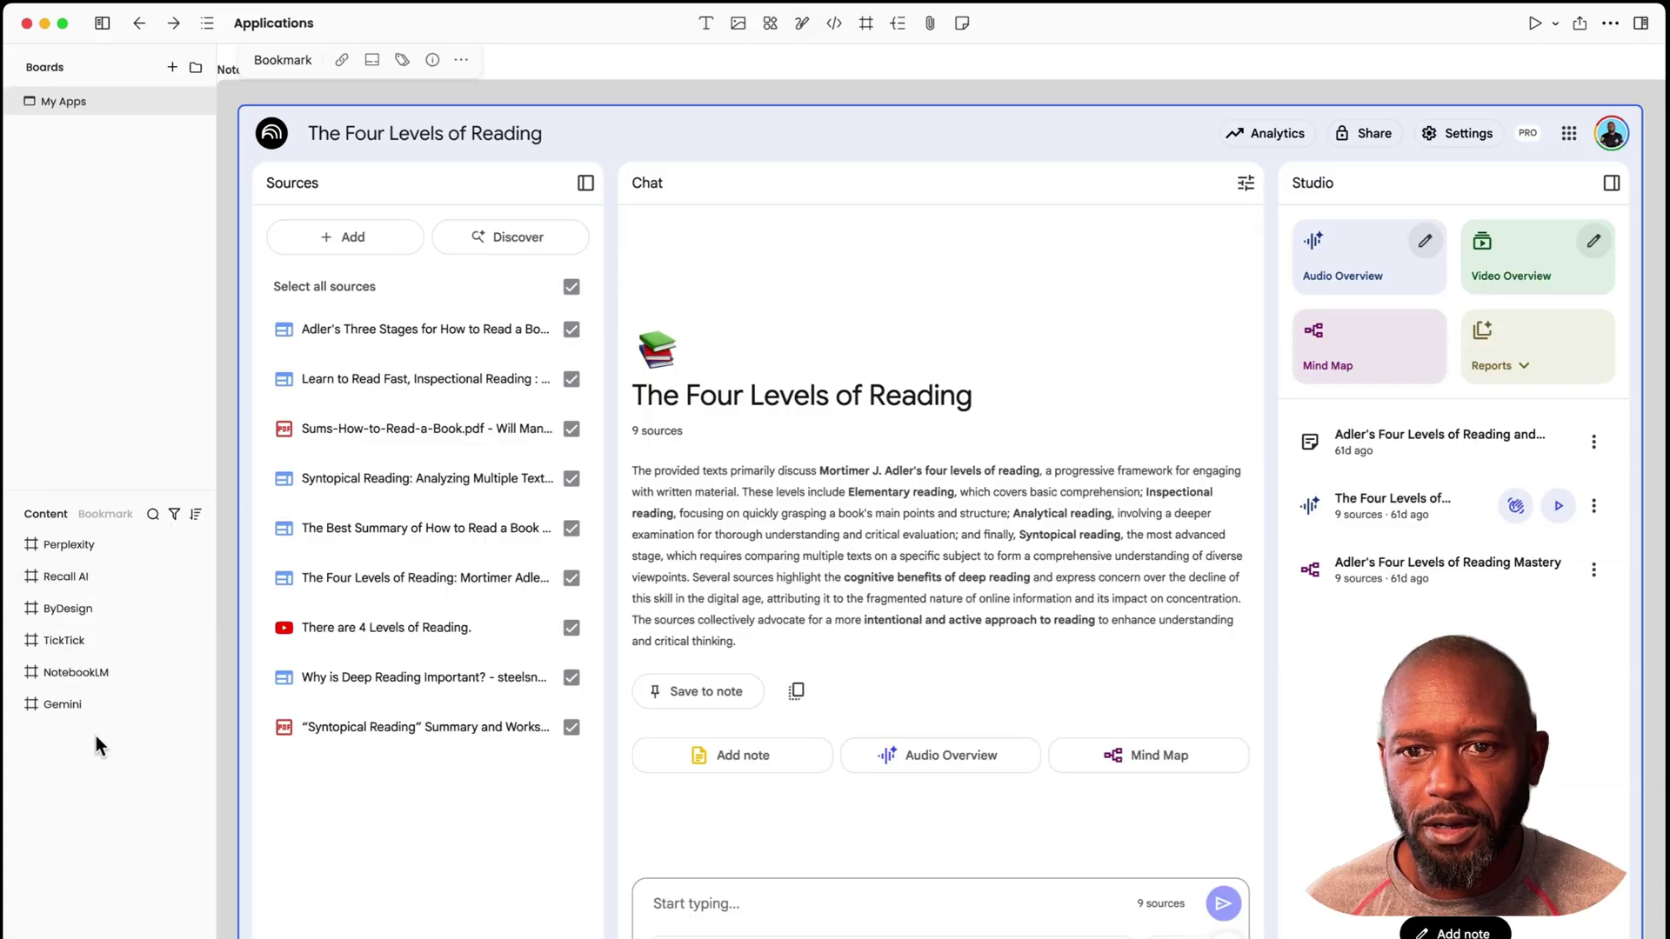
# - In the Perplexity frame, search Google for "perplexity" and open the Perplexity site from the results
pyautogui.click(68, 544)
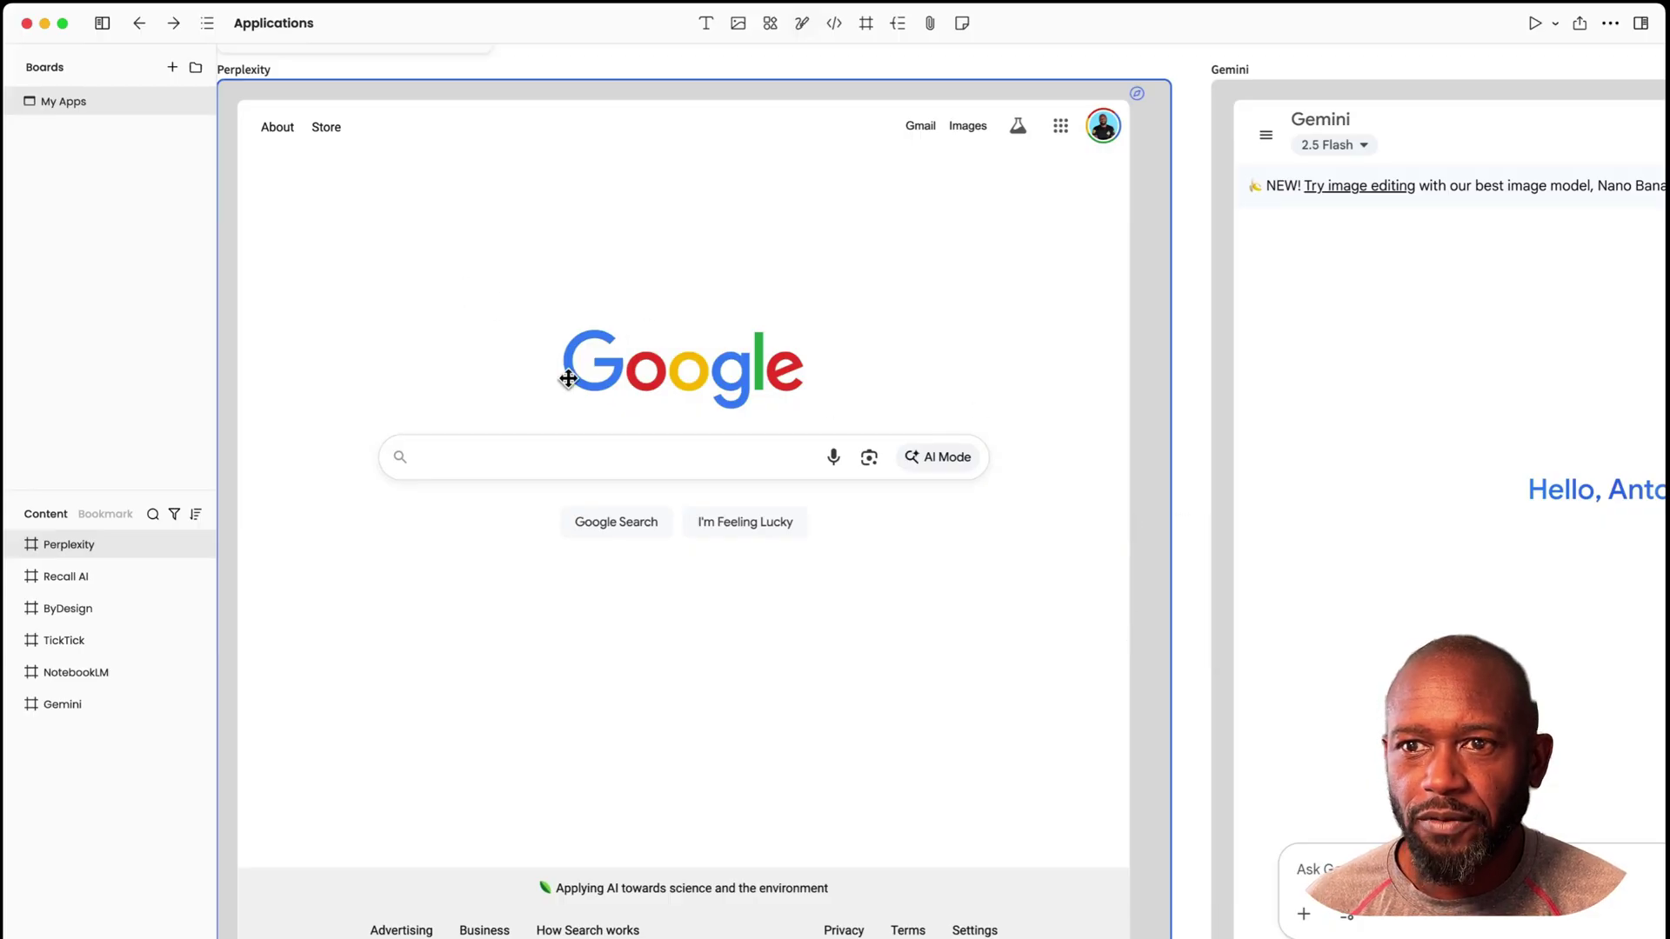
pyautogui.click(457, 459)
pyautogui.click(513, 459)
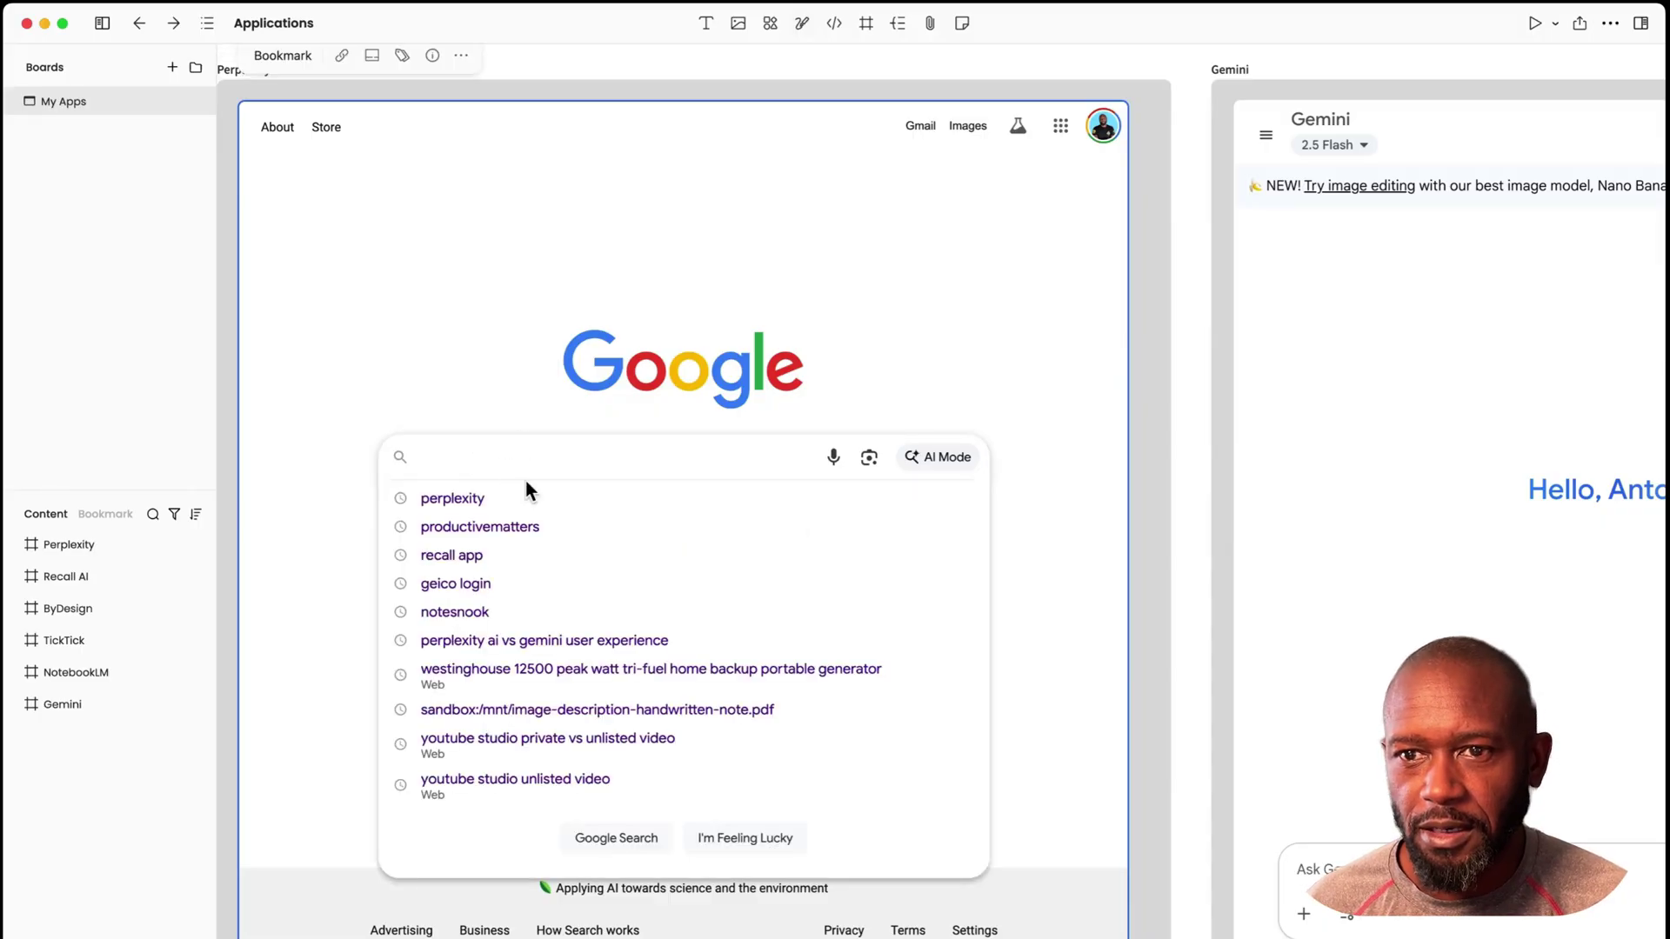
pyautogui.click(473, 503)
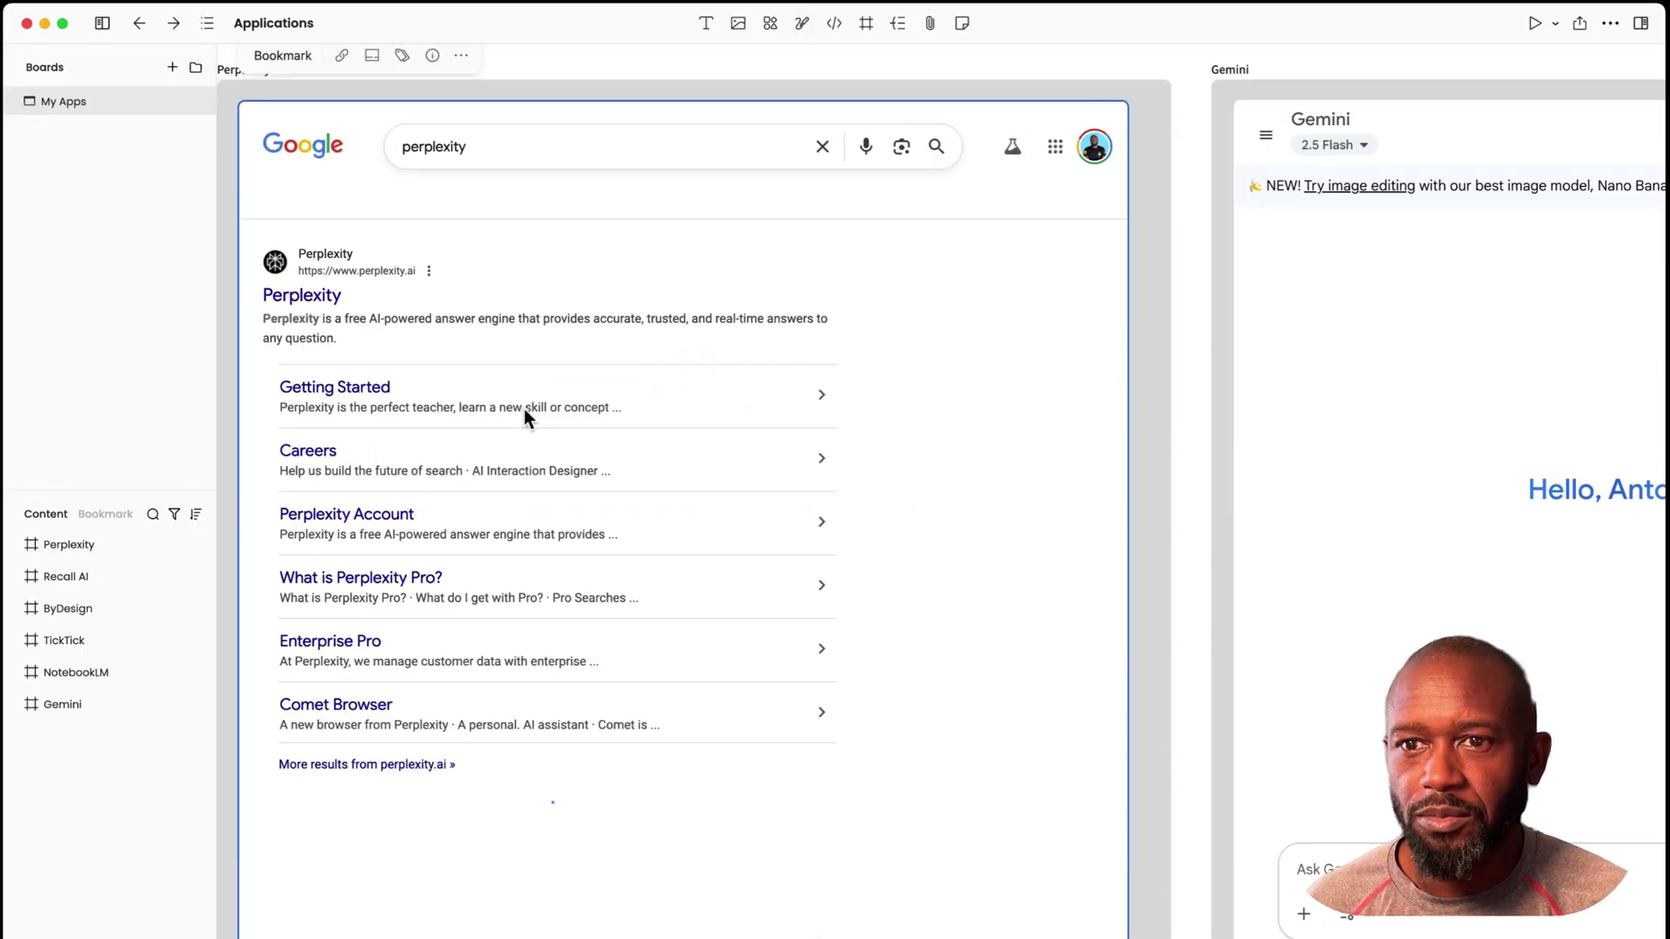
pyautogui.click(322, 300)
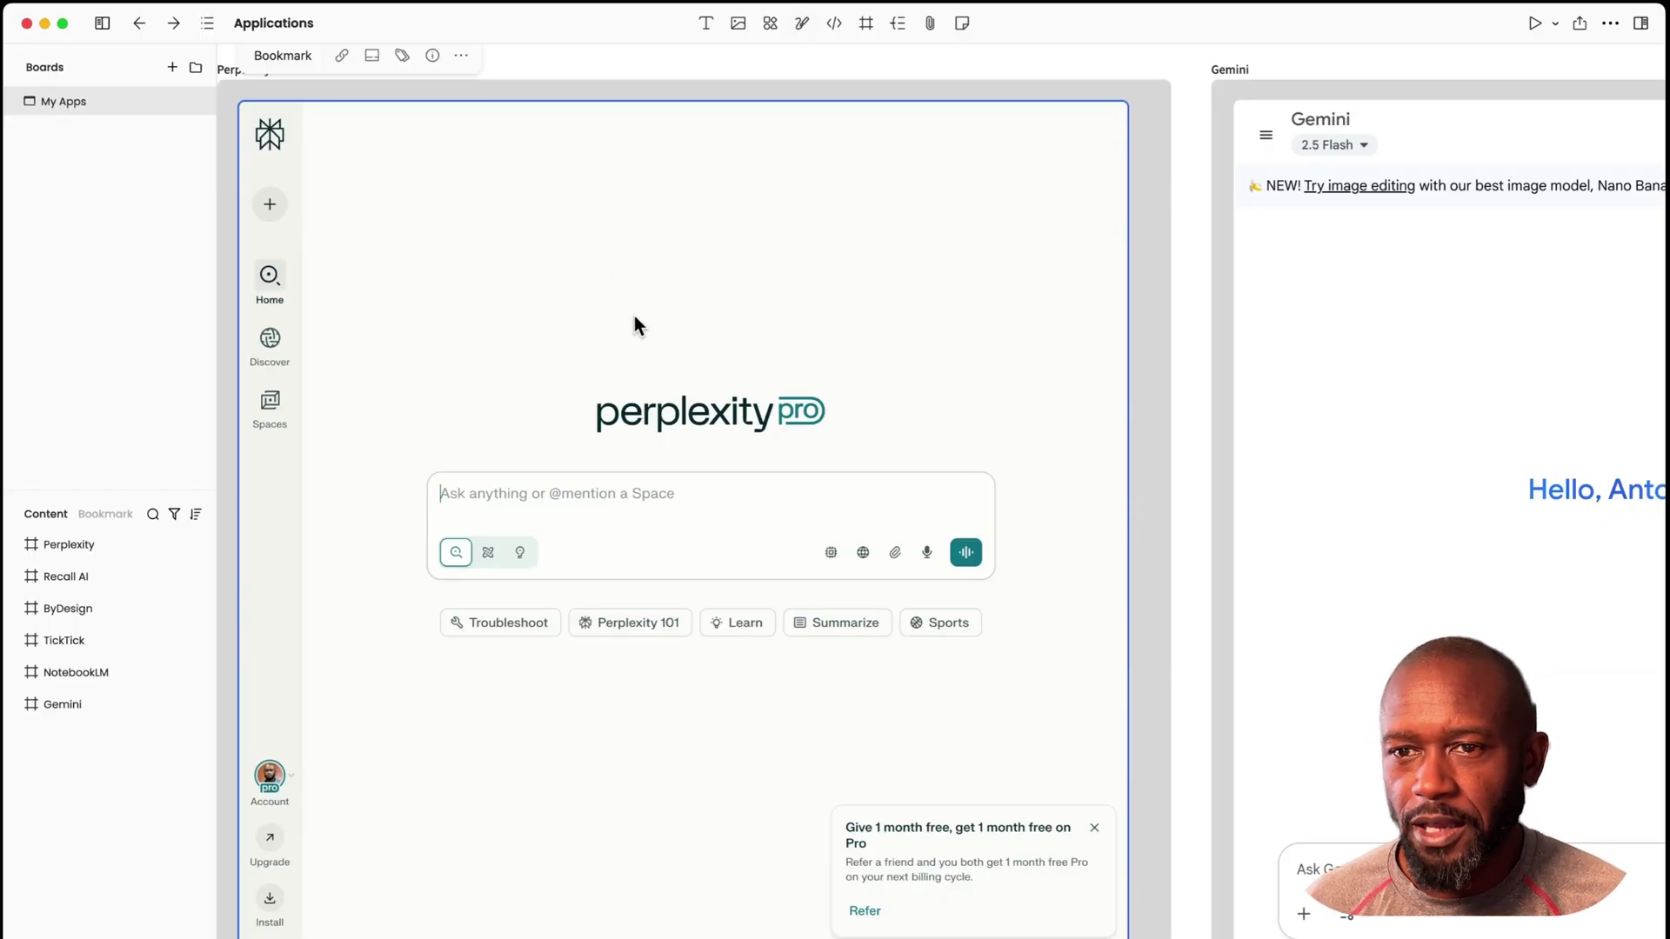
# - Ask Perplexity the suggested query "Garmin Fenix 8 Pro satellite connectivity"
pyautogui.click(499, 495)
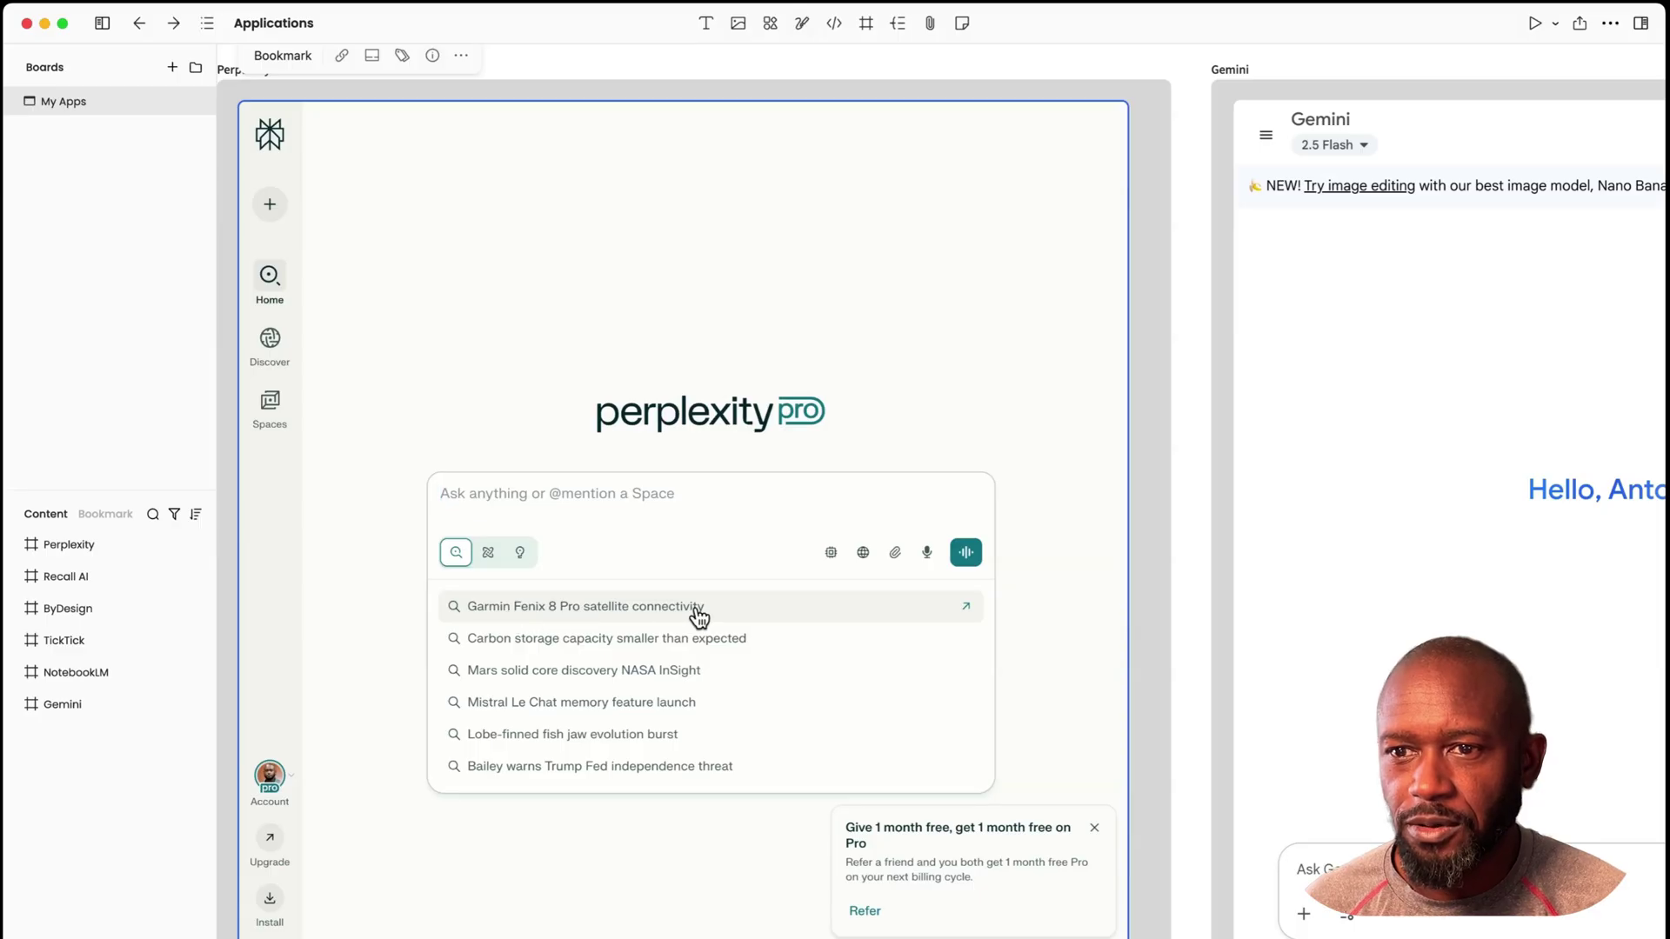
pyautogui.click(548, 617)
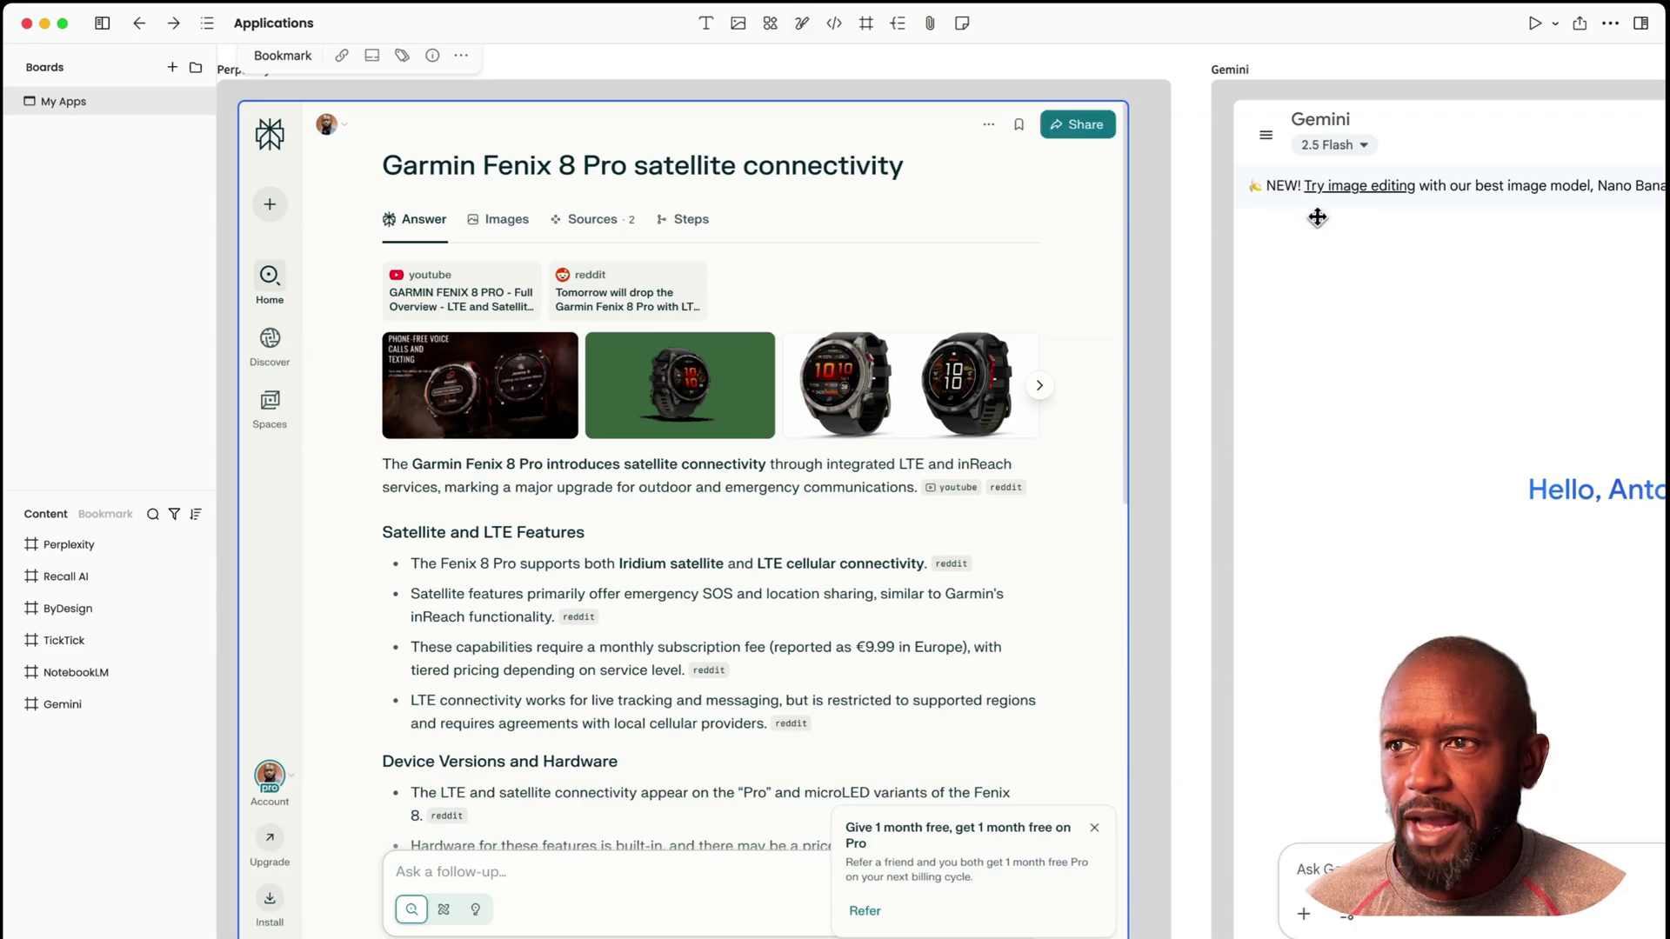
# - Create a new blank library card in the side panel and narrow the panel to uncover the Perplexity page
pyautogui.click(1634, 35)
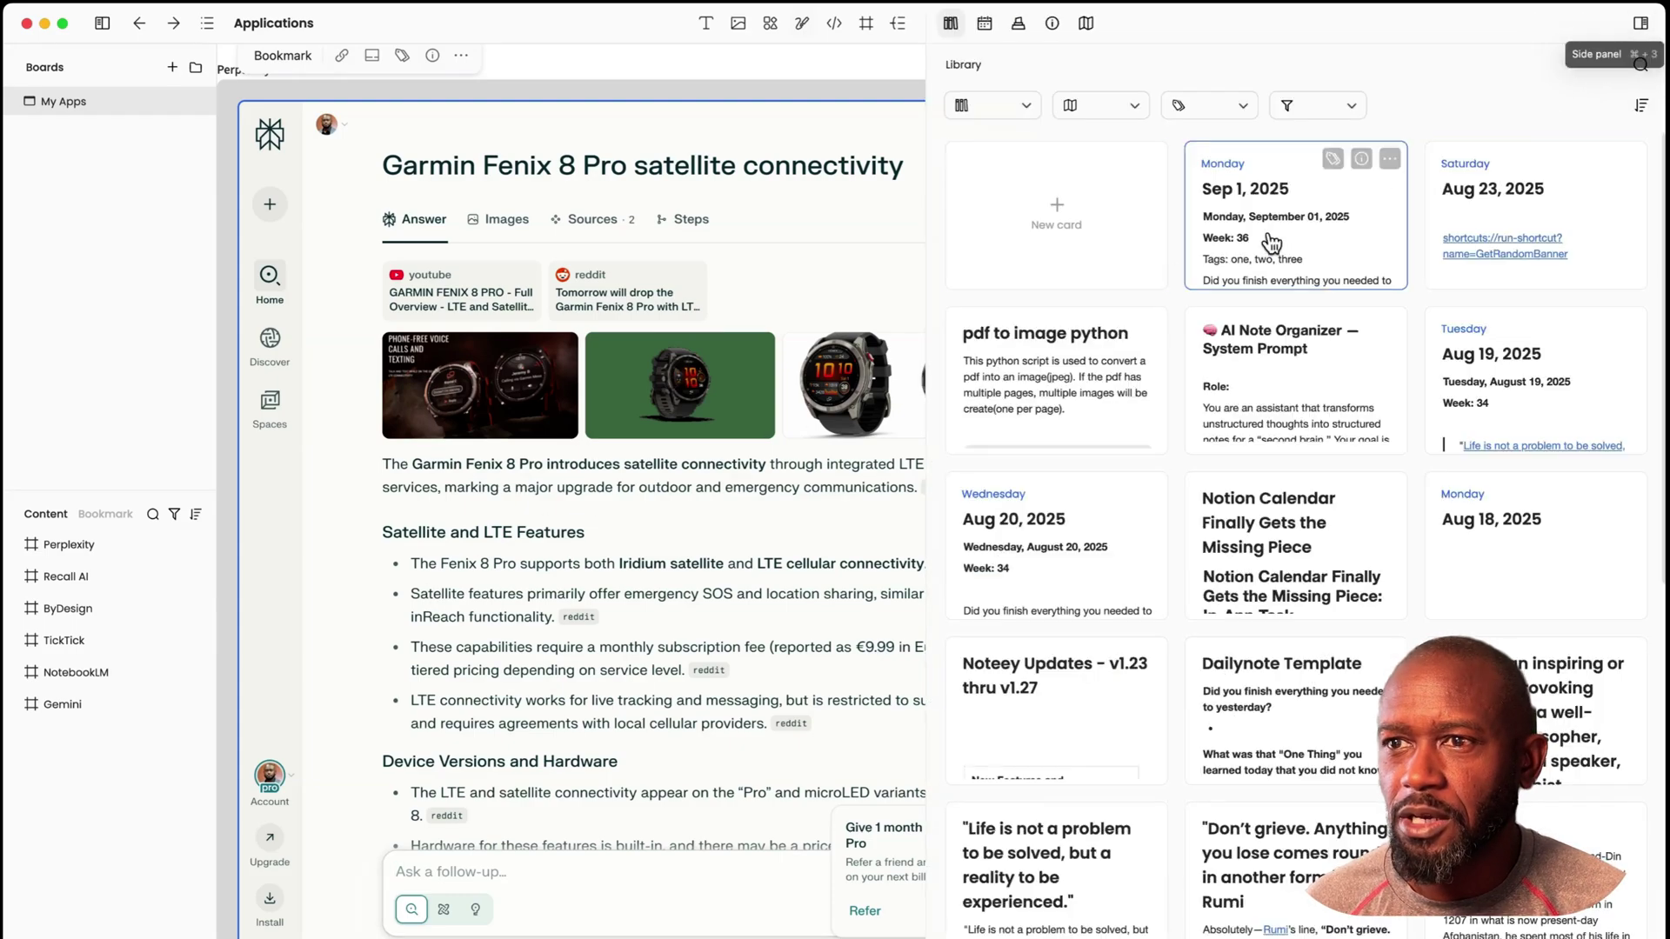
pyautogui.click(1067, 224)
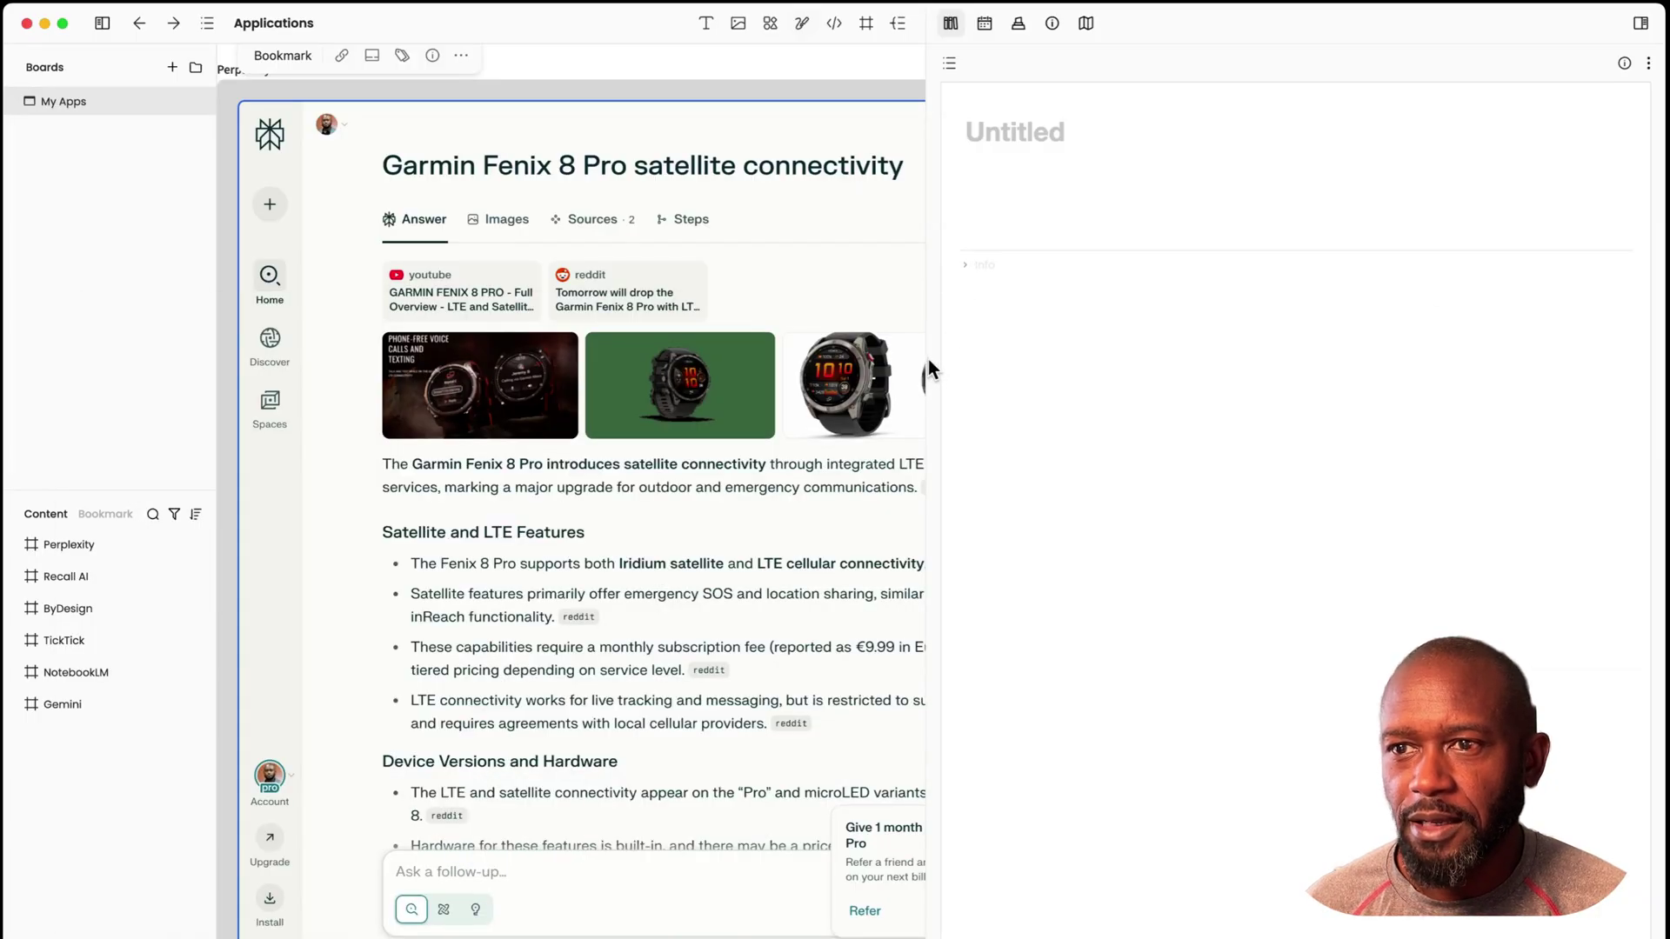
pyautogui.moveTo(927, 356); pyautogui.dragTo(1132, 359)
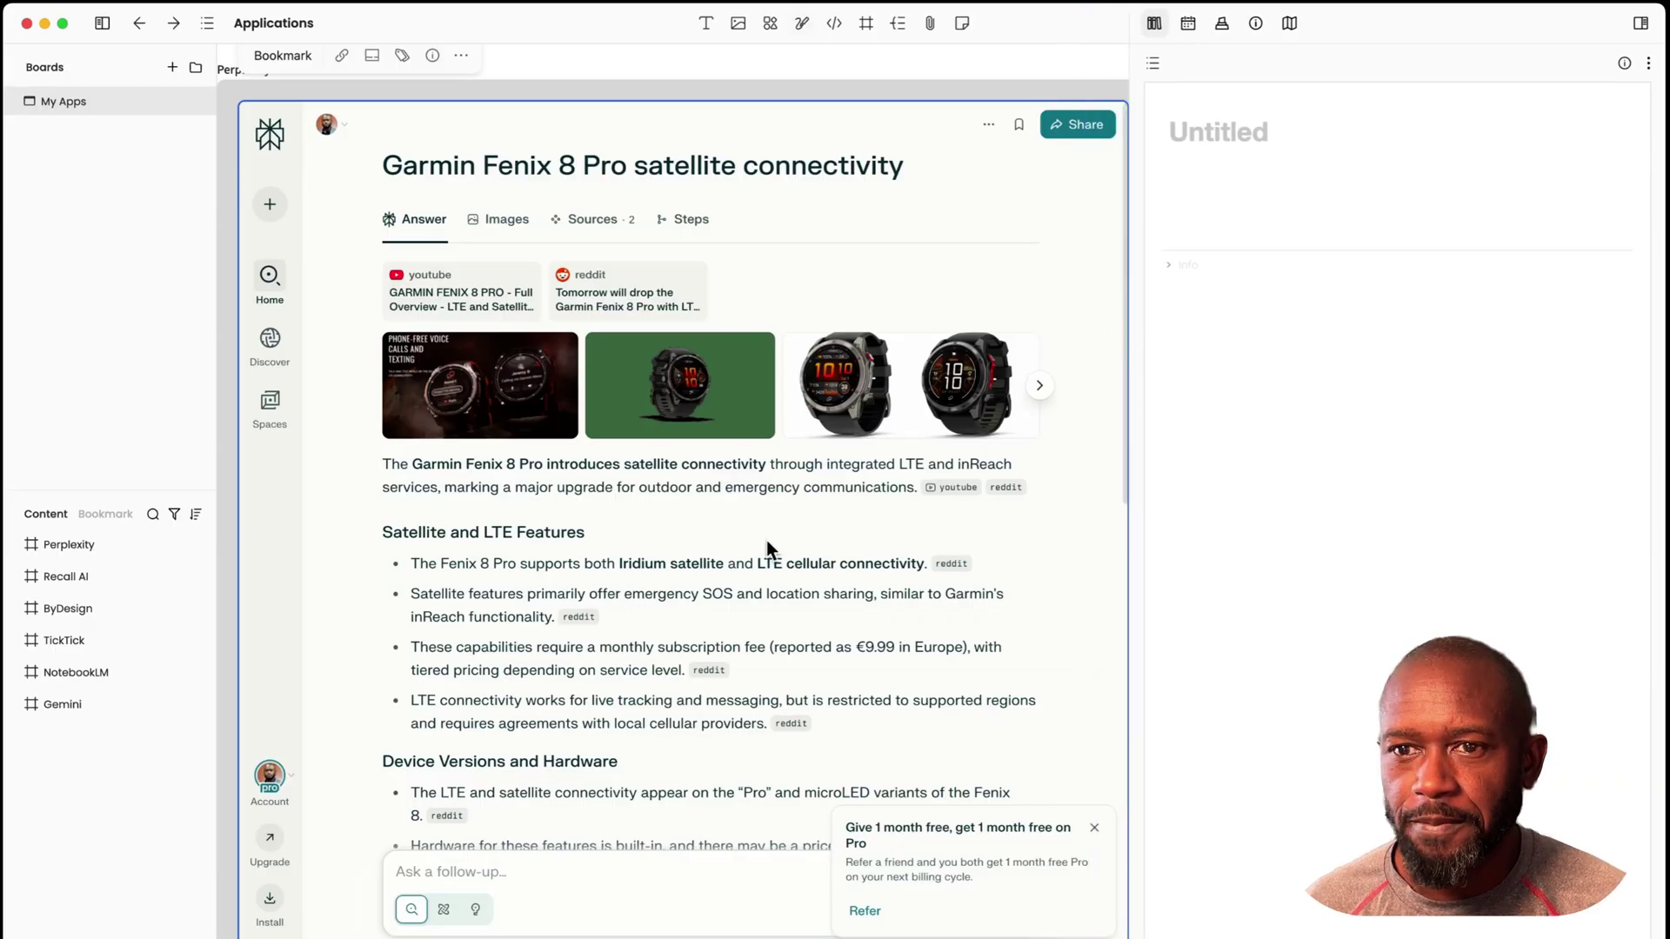
# - Copy the opening paragraph of the Perplexity answer about Garmin Fenix 8 Pro satellite connectivity into the body of the blank card
pyautogui.moveTo(386, 467); pyautogui.dragTo(994, 502)
pyautogui.press('super+c')
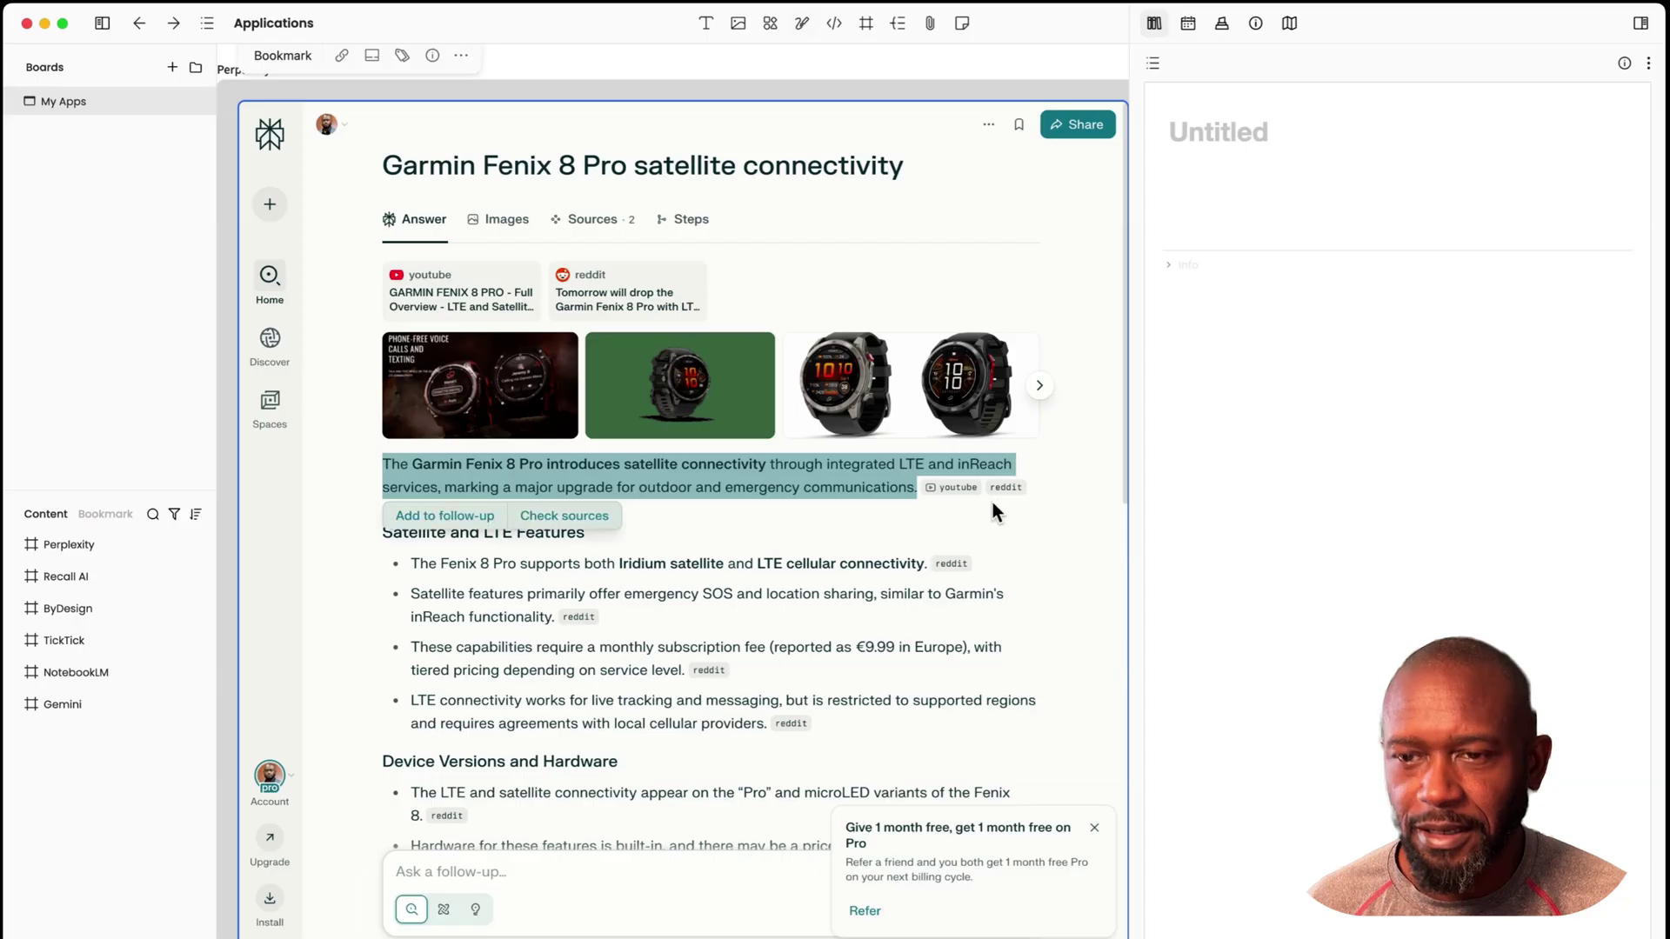
pyautogui.click(1235, 181)
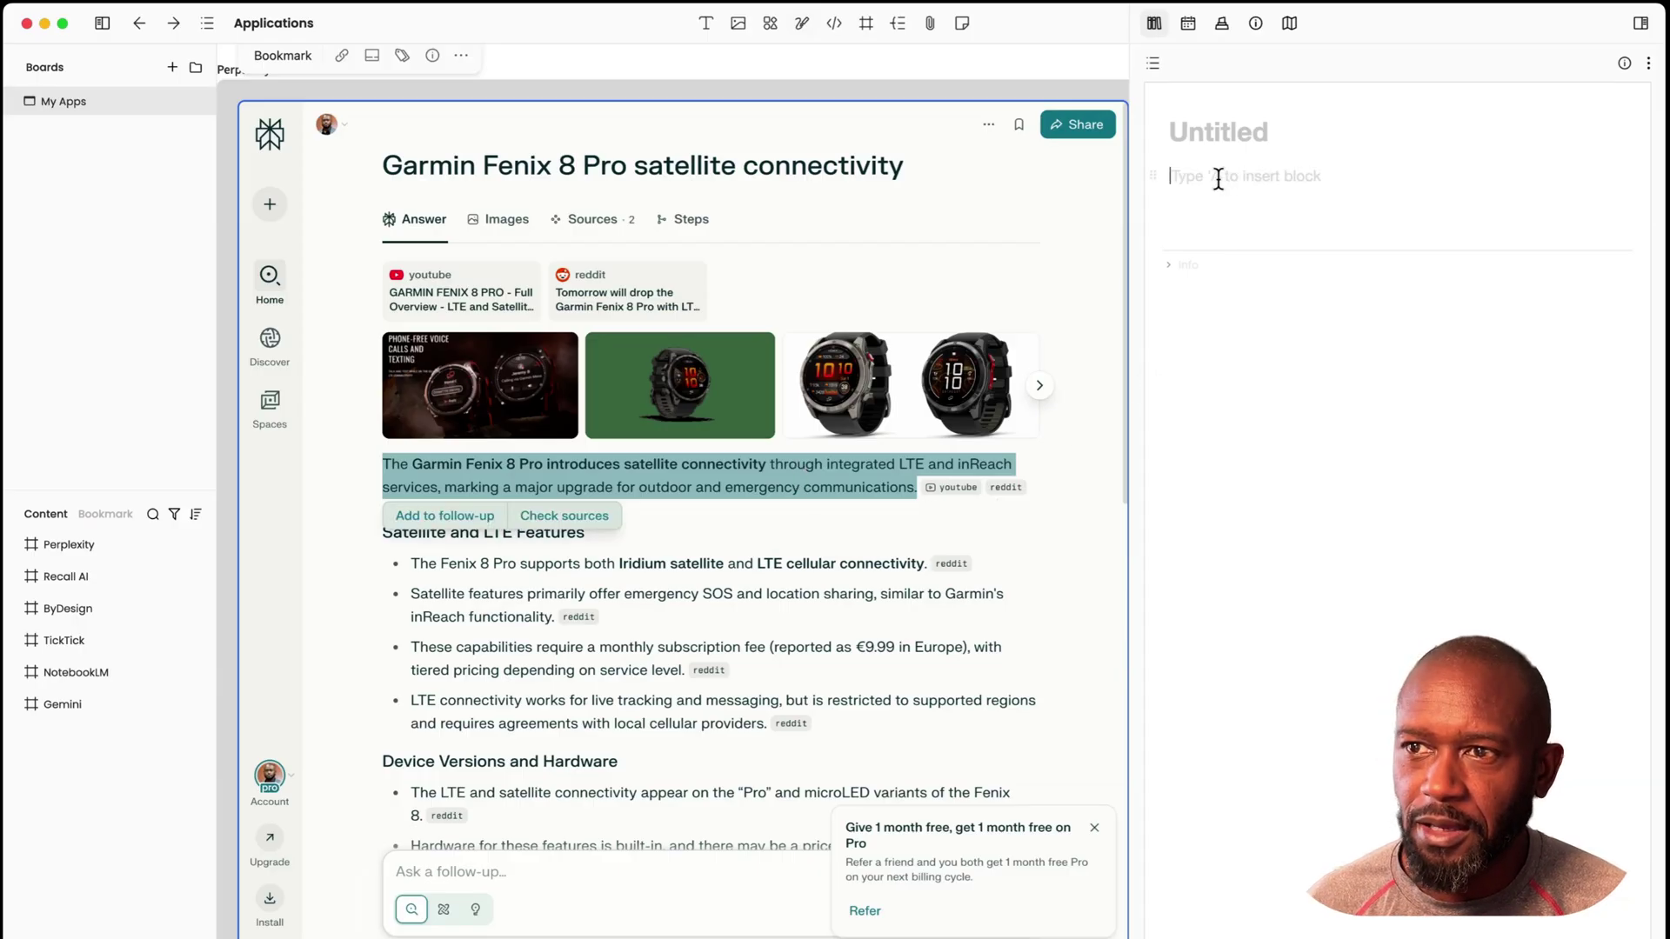
pyautogui.press('super+v')
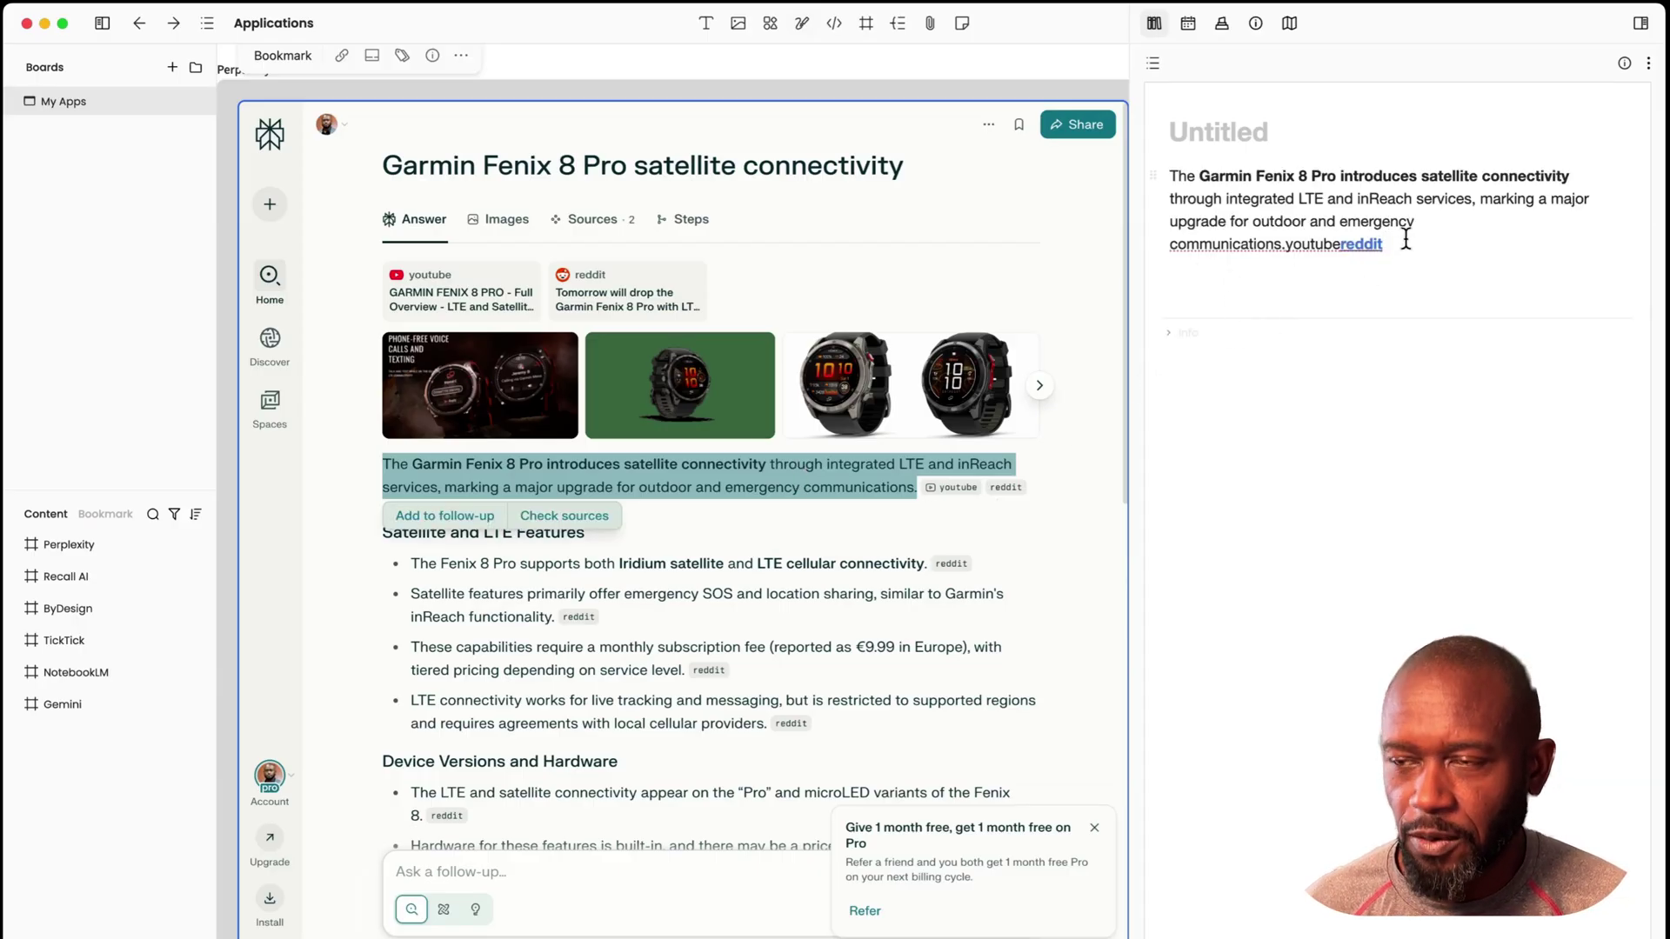
# - Add the two-watch image and the green-background watch image from the Perplexity answer to the card, below the pasted paragraph
pyautogui.press('Return')
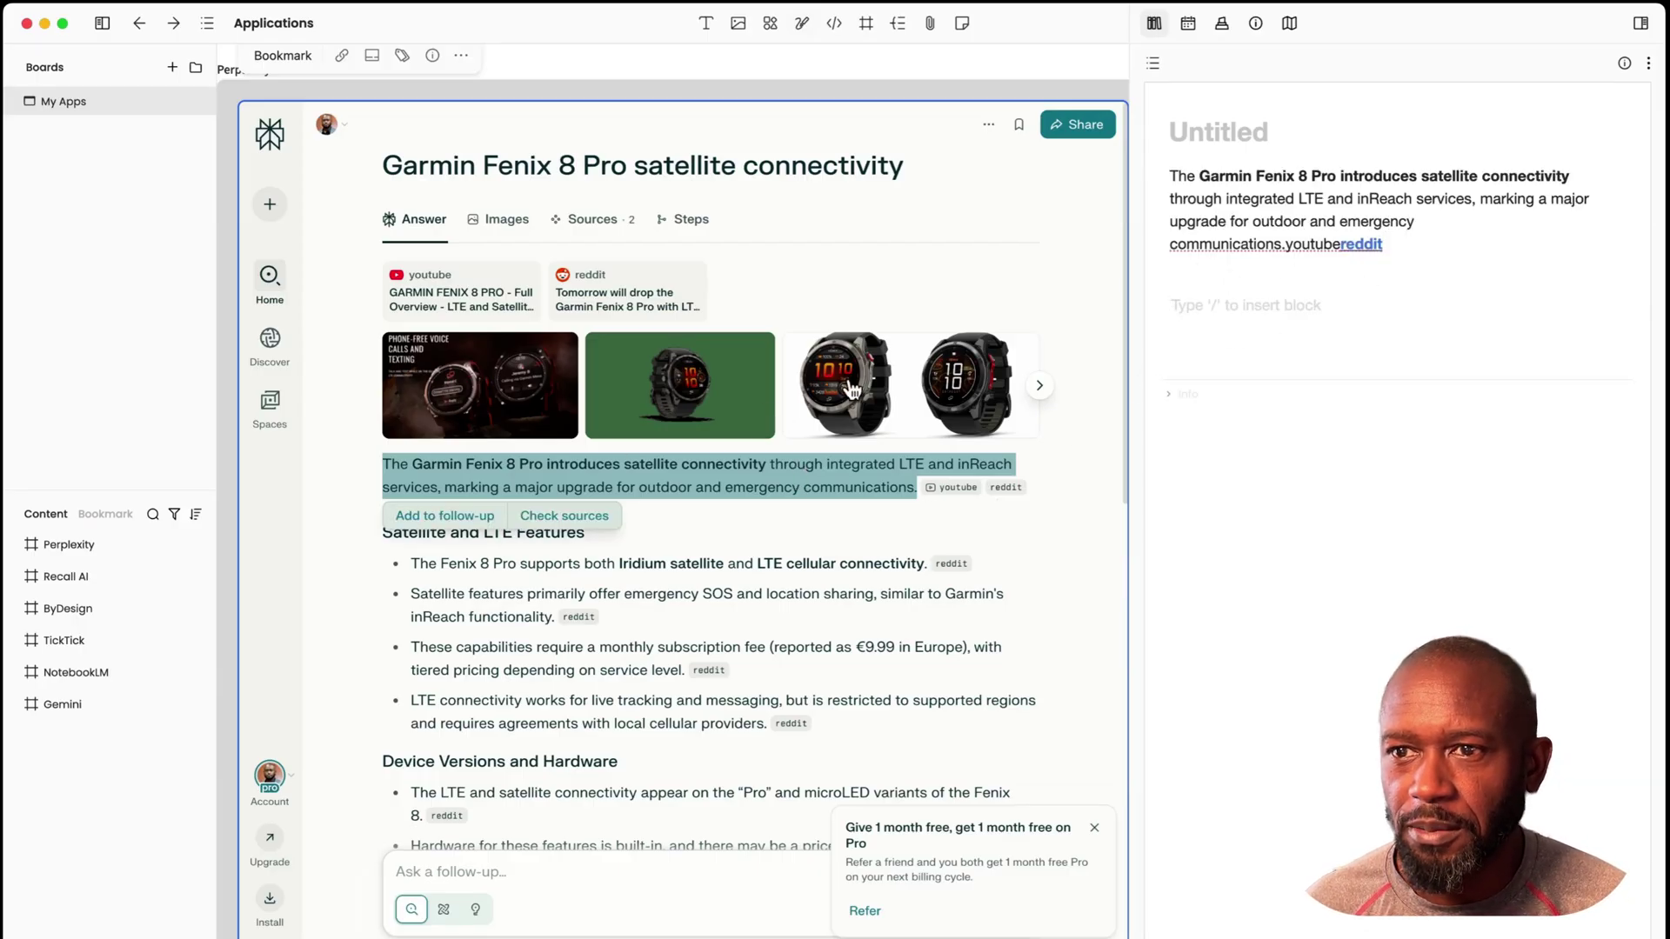
pyautogui.moveTo(851, 388); pyautogui.dragTo(1263, 311)
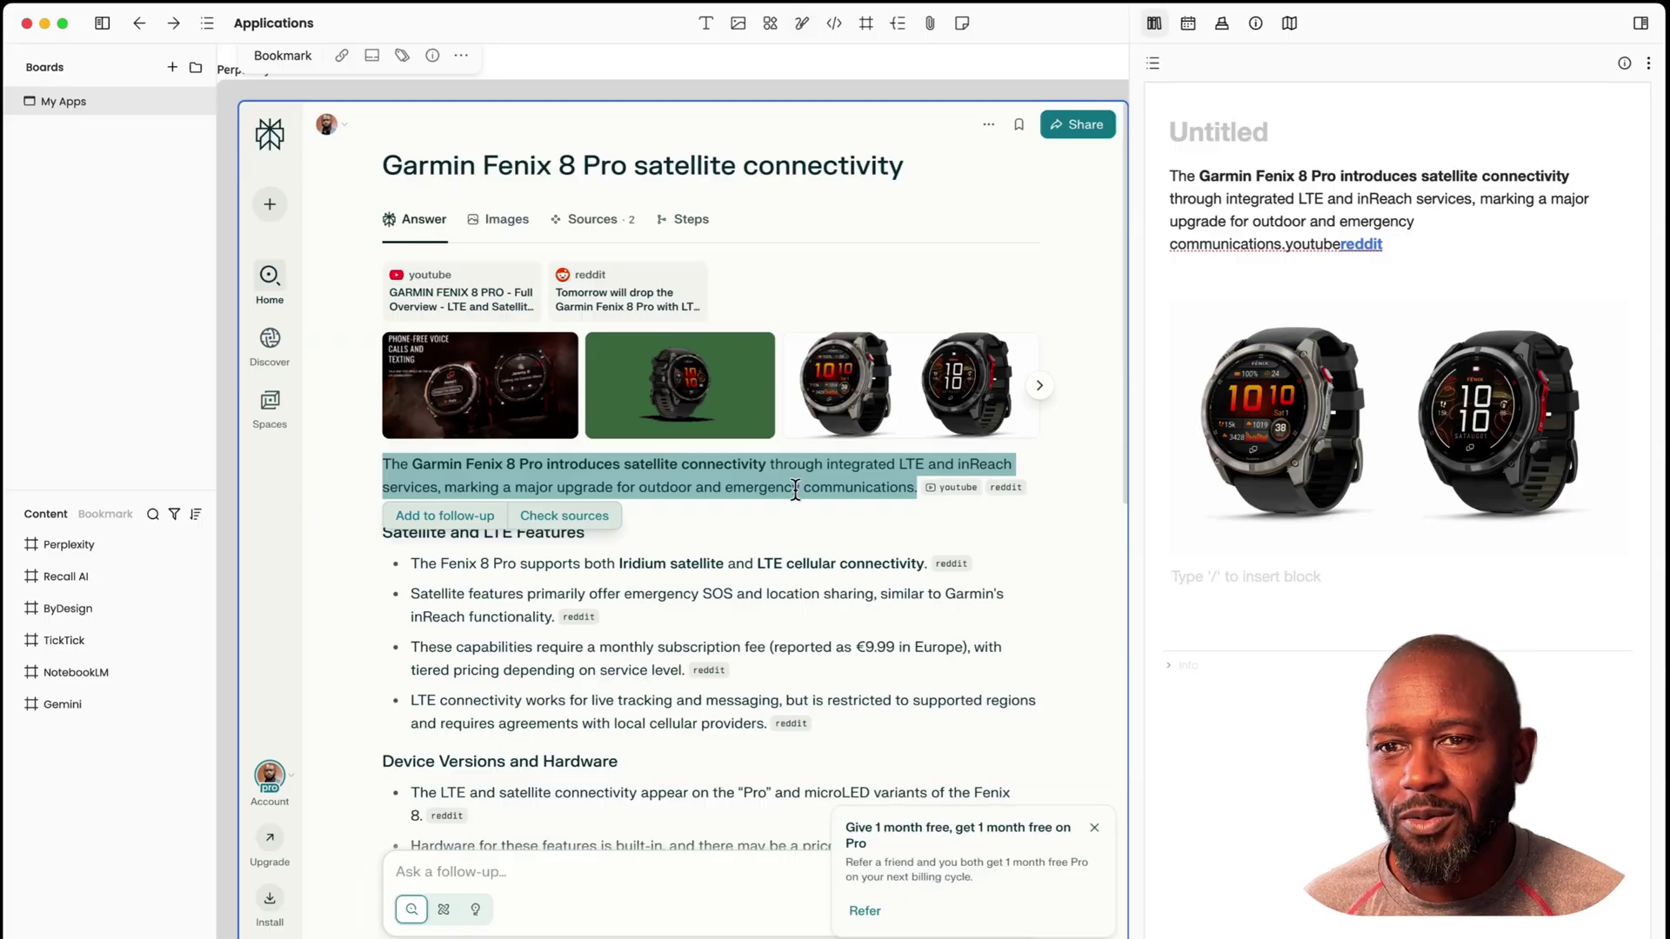
pyautogui.click(659, 546)
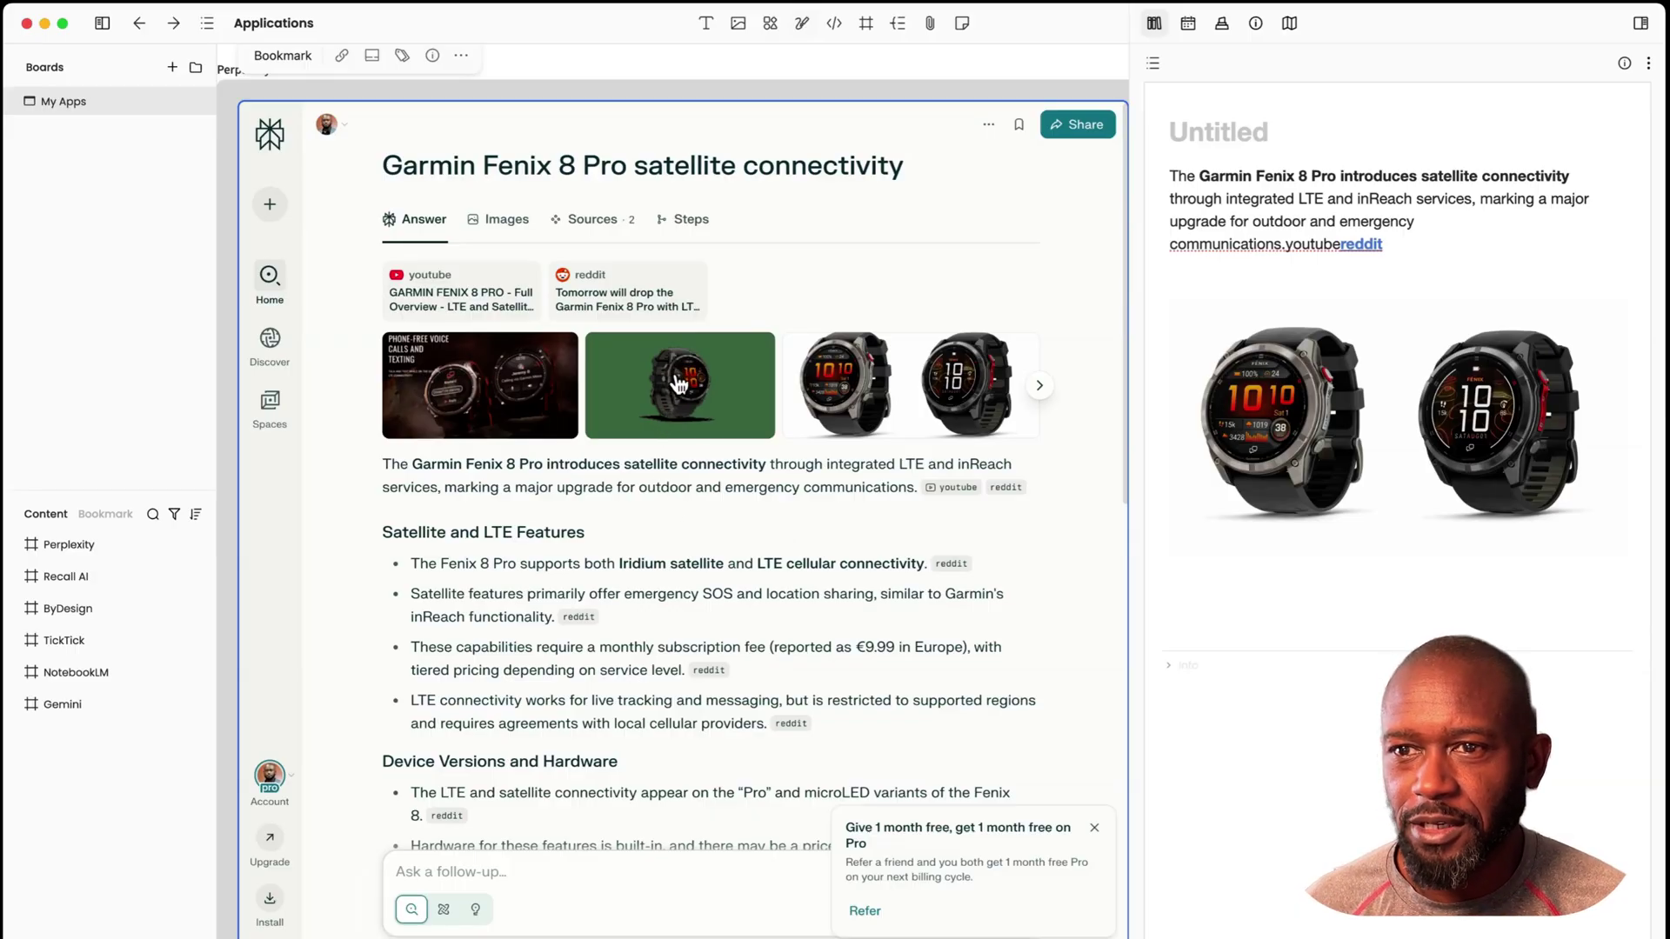
pyautogui.moveTo(683, 392); pyautogui.dragTo(1317, 581)
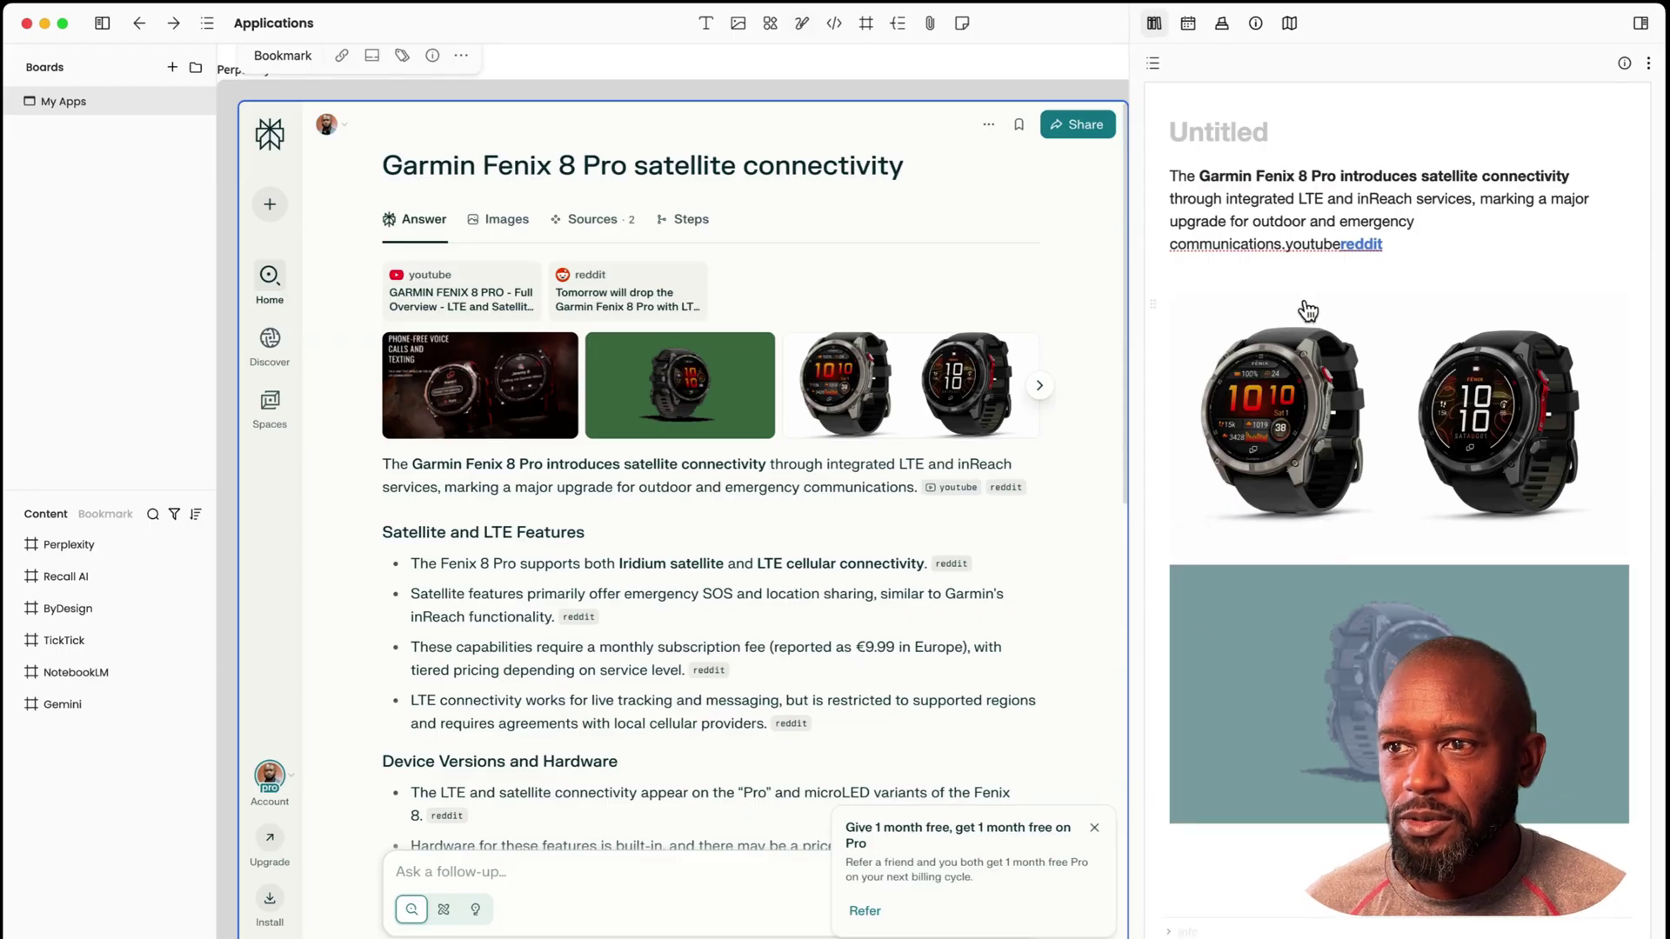
# - Copy the answer's sections from "Satellite and LTE Features" through "Limitations and Usage" into the card, between the opening paragraph and the images
pyautogui.click(1357, 270)
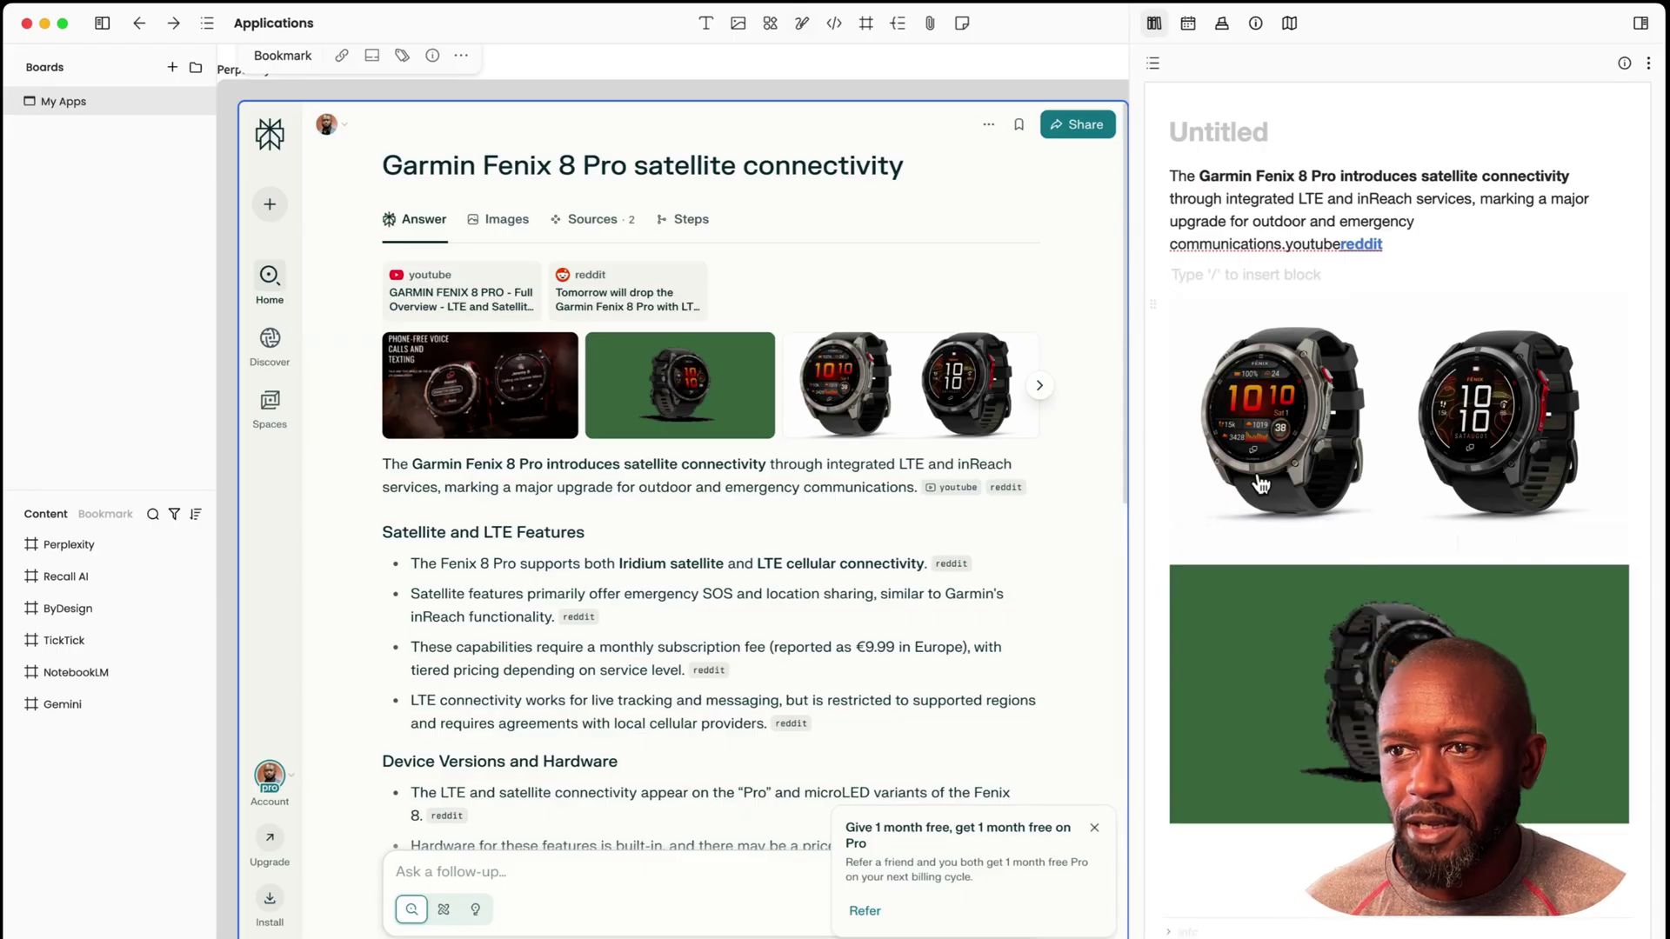
pyautogui.scroll(-3, 447, 697)
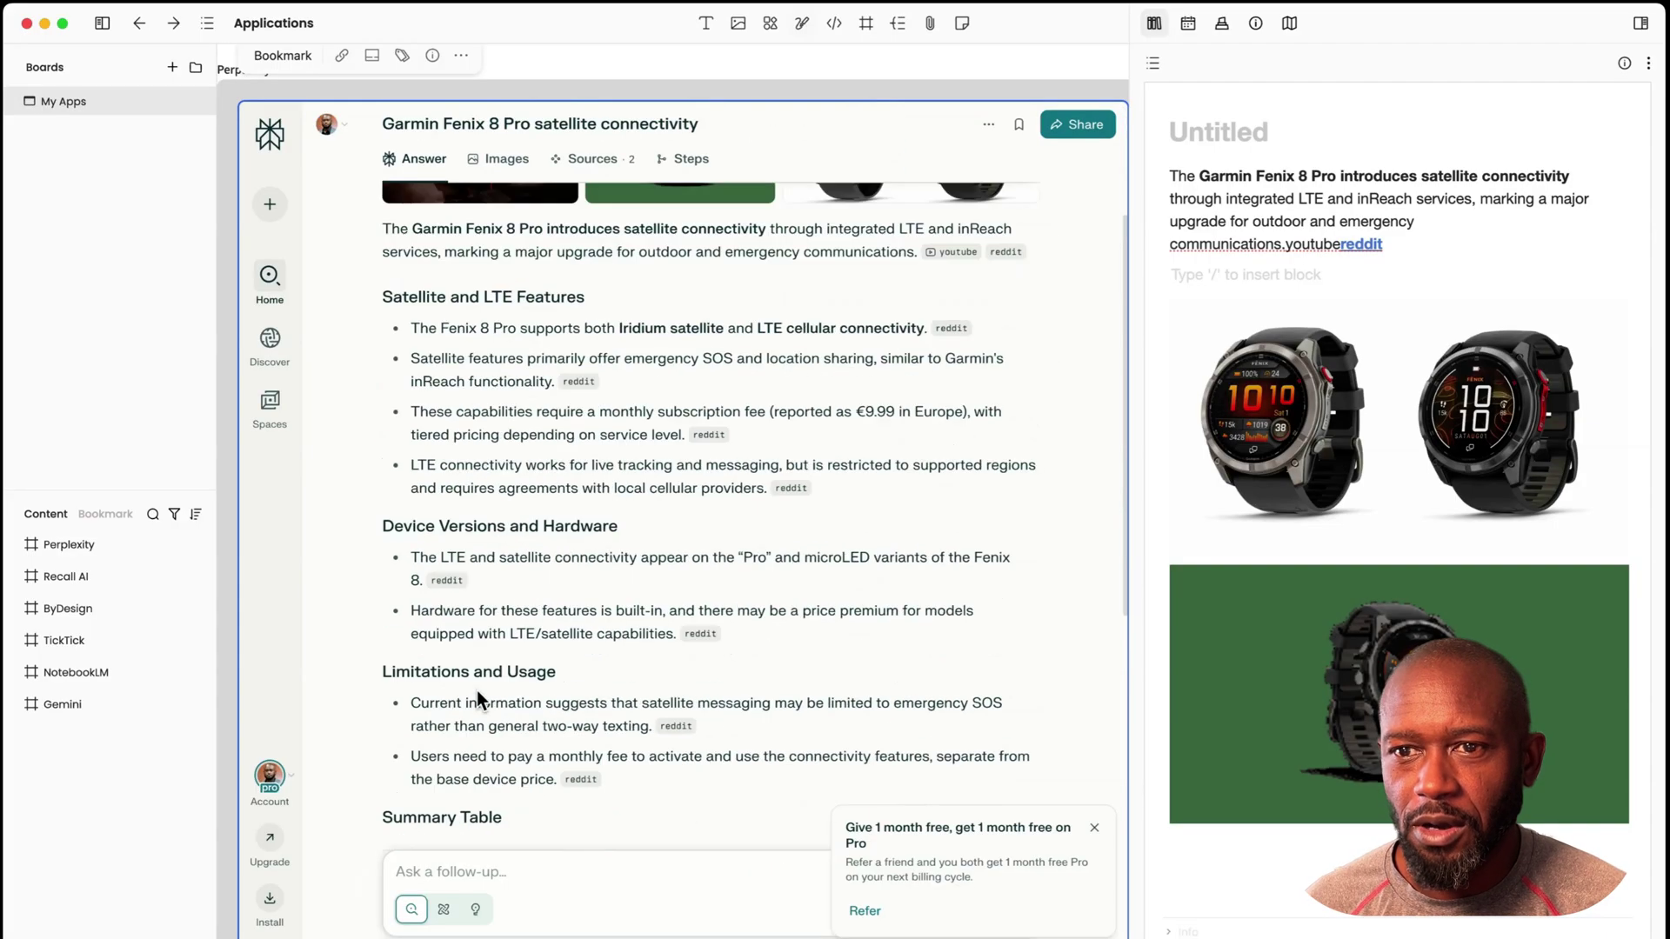
pyautogui.moveTo(383, 296); pyautogui.dragTo(615, 788)
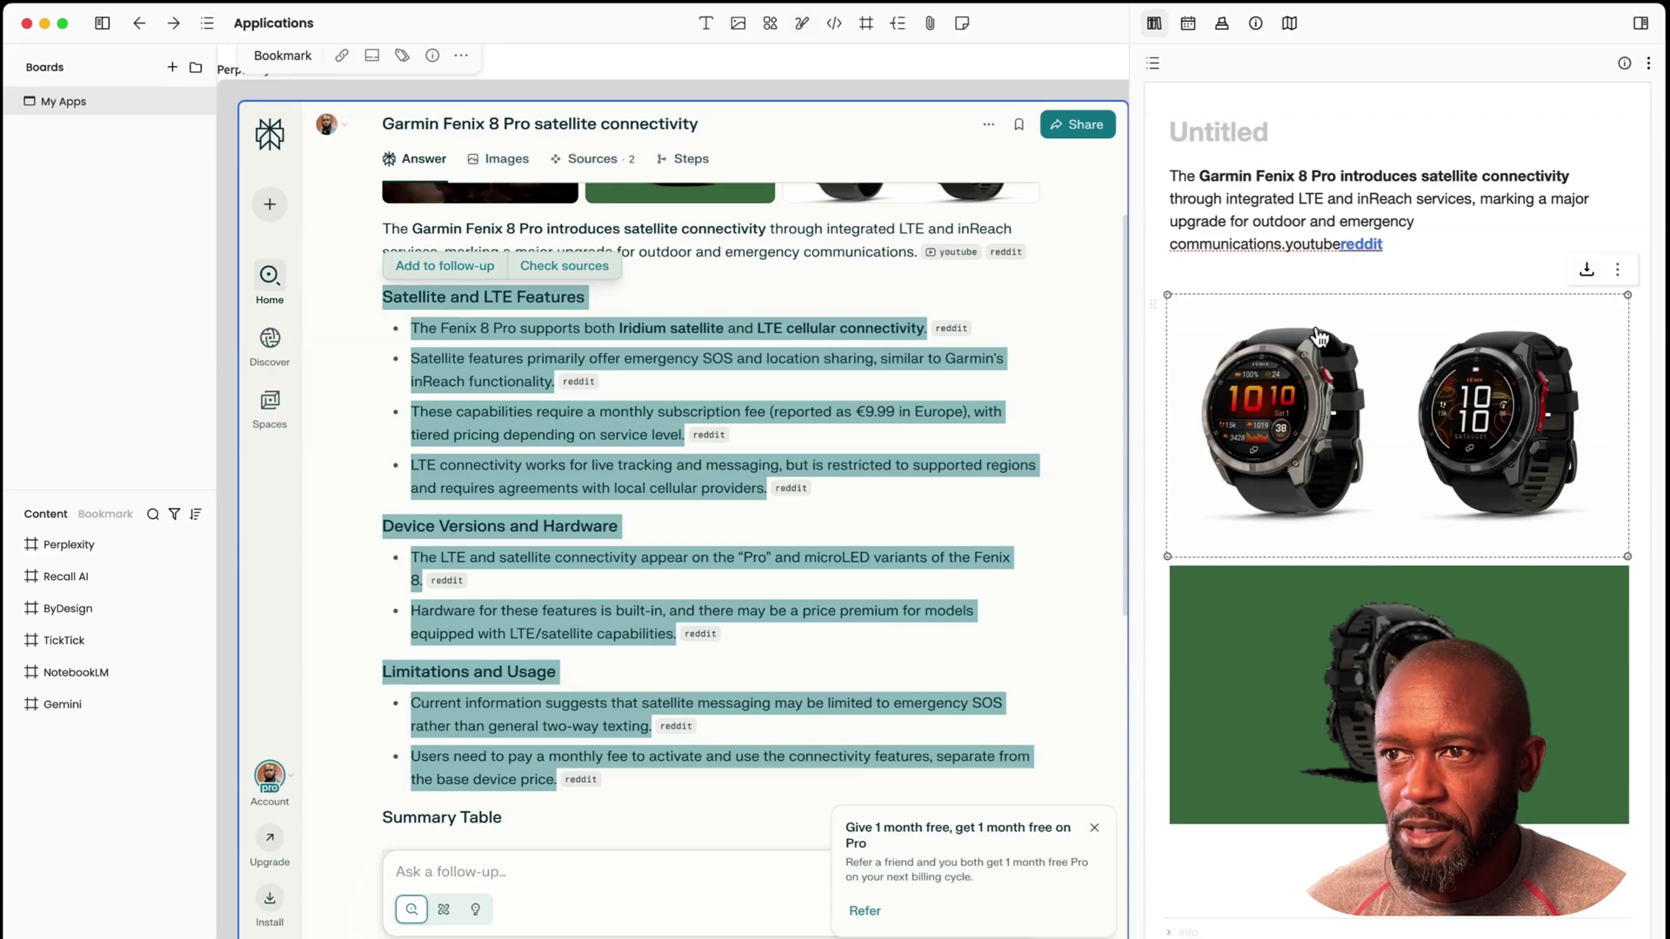
pyautogui.click(1282, 272)
pyautogui.write('Satellite and LTE Features The Fenix 8 Pro supports both Iridium satellite and LTE cellular connectivity.reddit Satellite features primarily offer emergency SOS and location sharing, similar to Garmin\'s inReach functionality.reddit These capabilities require a monthly subscription fee (reported as €9.99 in Europe), with tiered pricing depending on service level.reddit LTE connectivity works for live tracking and messaging, but is restricted to supported regions and requires agreements with local cellular providers.reddit Device Versions and Hardware The LTE and satellite connectivity appear on the "Pro" and microLED variants of the Fenix 8.reddit Hardware for these features is built-in, and there may be a price premium for models equipped with LTE/satellite capabilities.reddit Limitations and Usage Current information suggests that satellite messaging may be limited to emergency SOS rather than general two-way texting.reddit Users need to pay a monthly fee to activate and use the connectivity features, separate from the base device price.reddit')
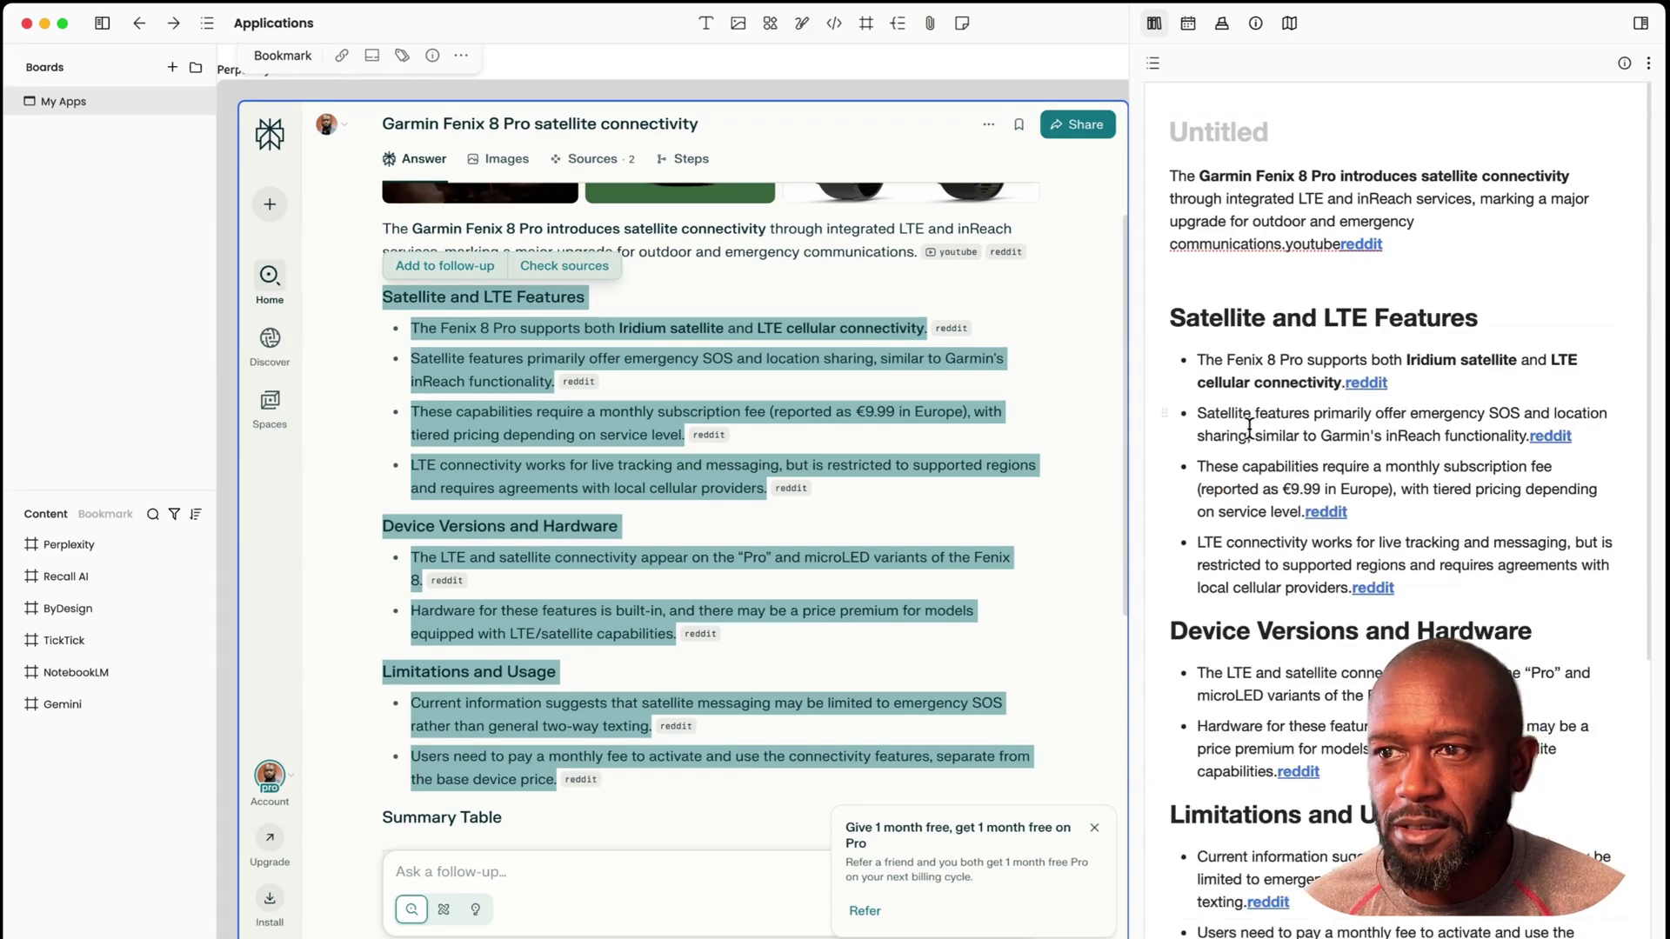
pyautogui.scroll(-4, 1242, 500)
pyautogui.scroll(4, 1242, 500)
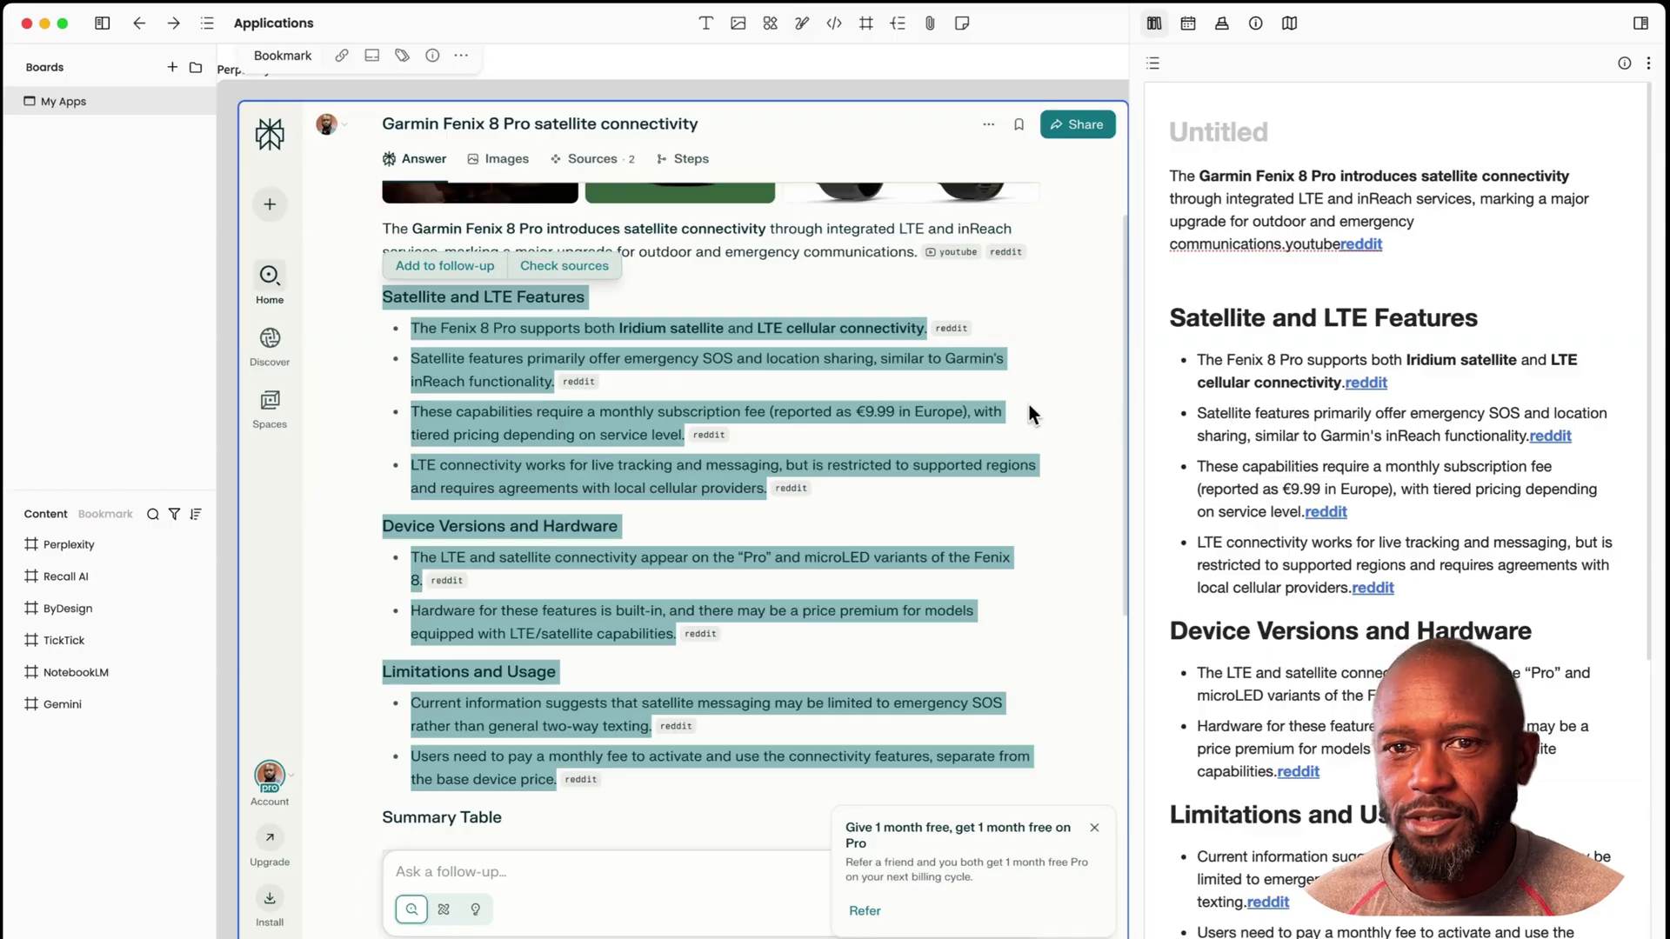
# - Go to the TickTick frame on the board and look over its task list and calendar
pyautogui.click(79, 649)
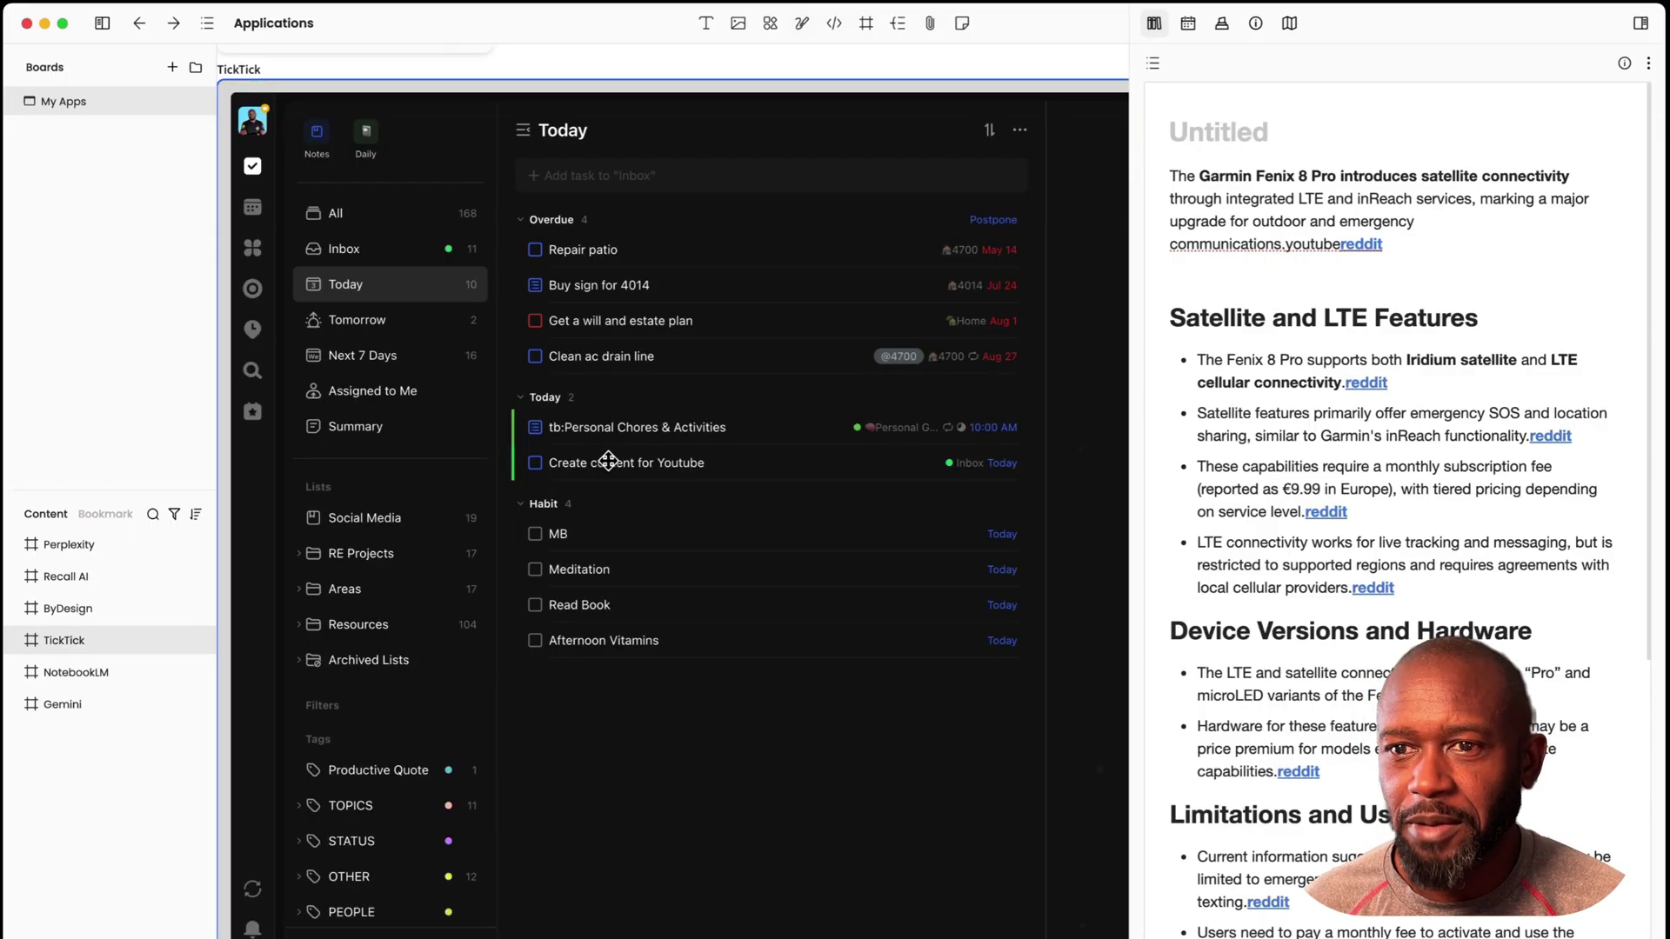
pyautogui.hscroll(10, 905, 696)
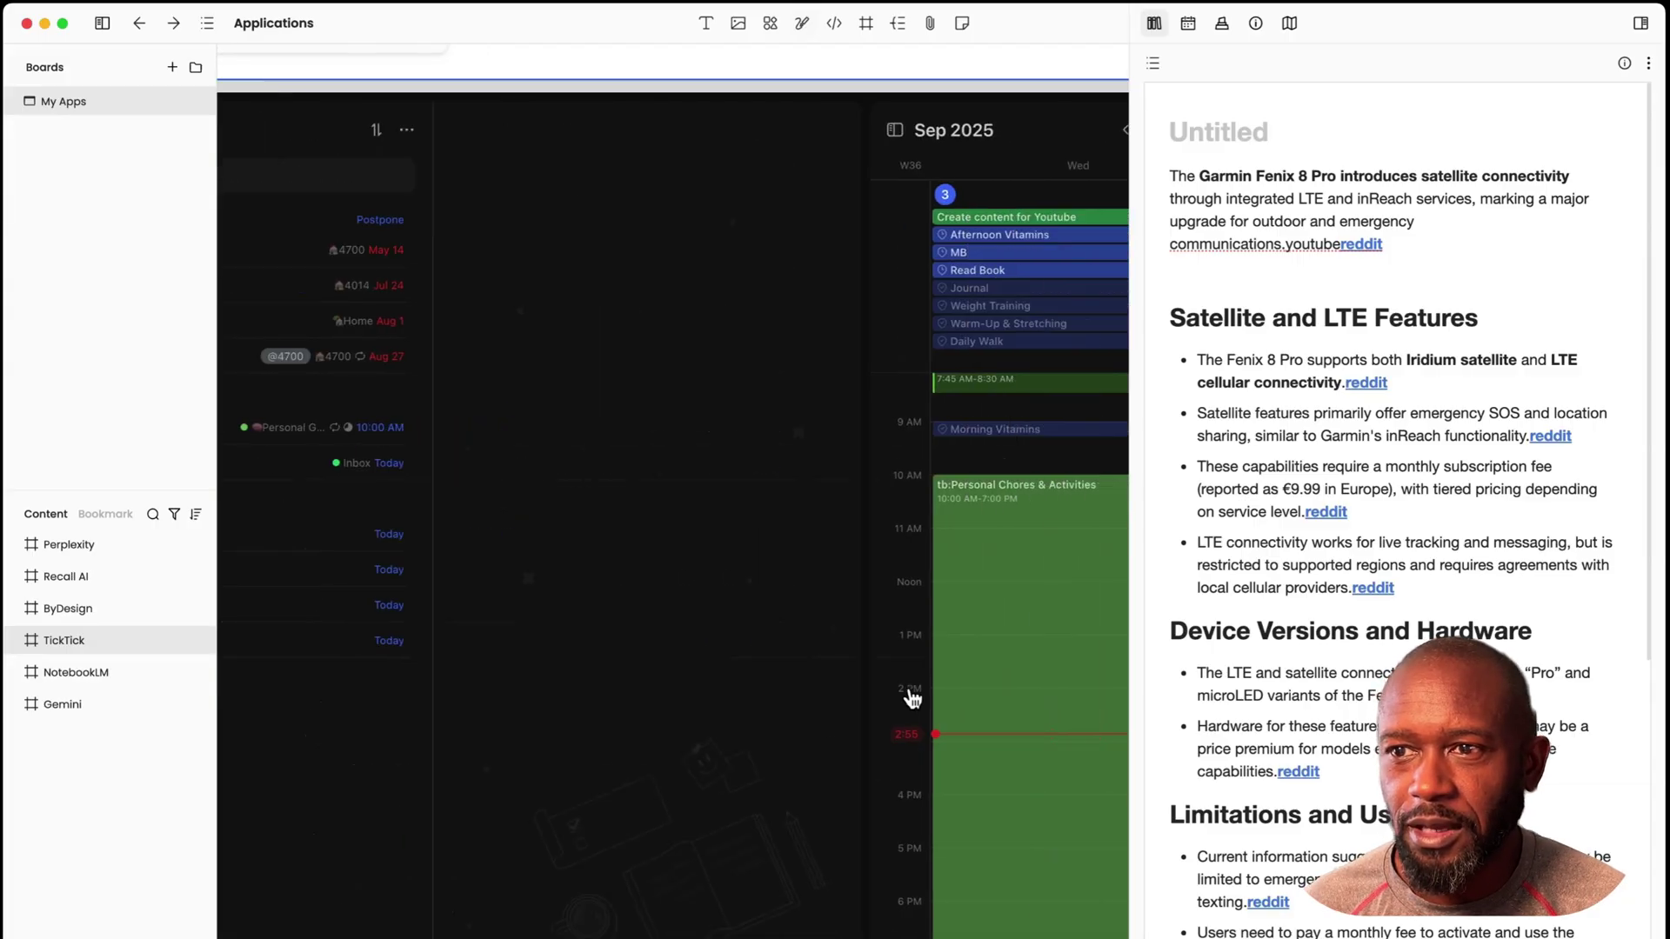
pyautogui.hscroll(-10, 916, 692)
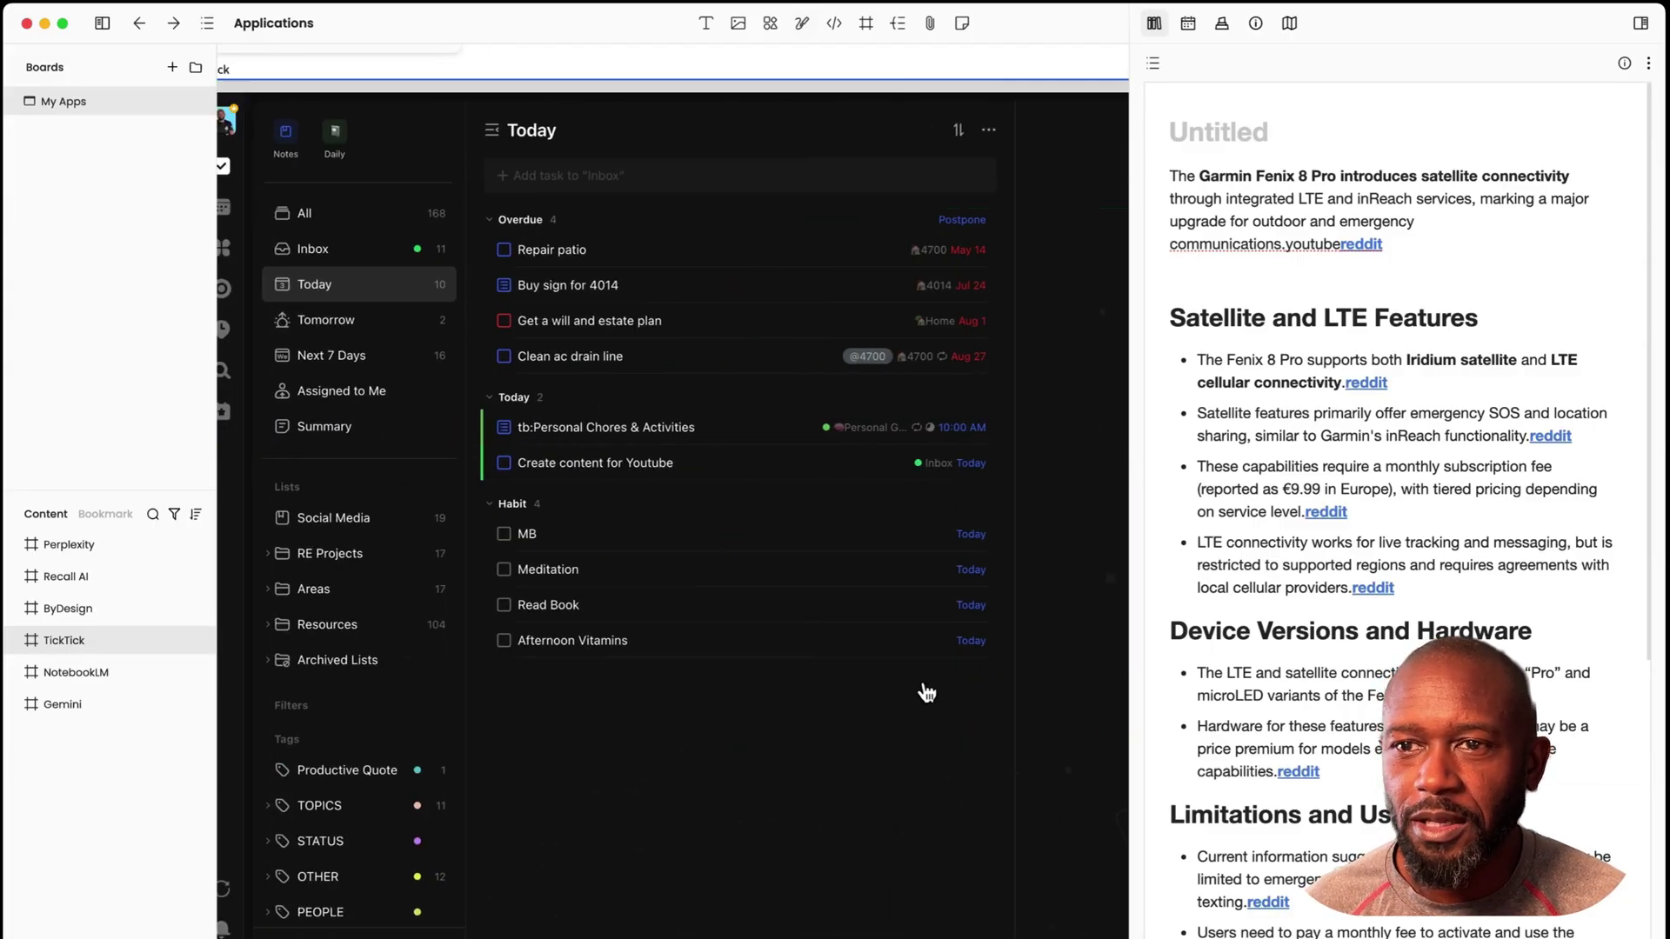
pyautogui.hscroll(-3, 922, 692)
pyautogui.hscroll(3, 920, 689)
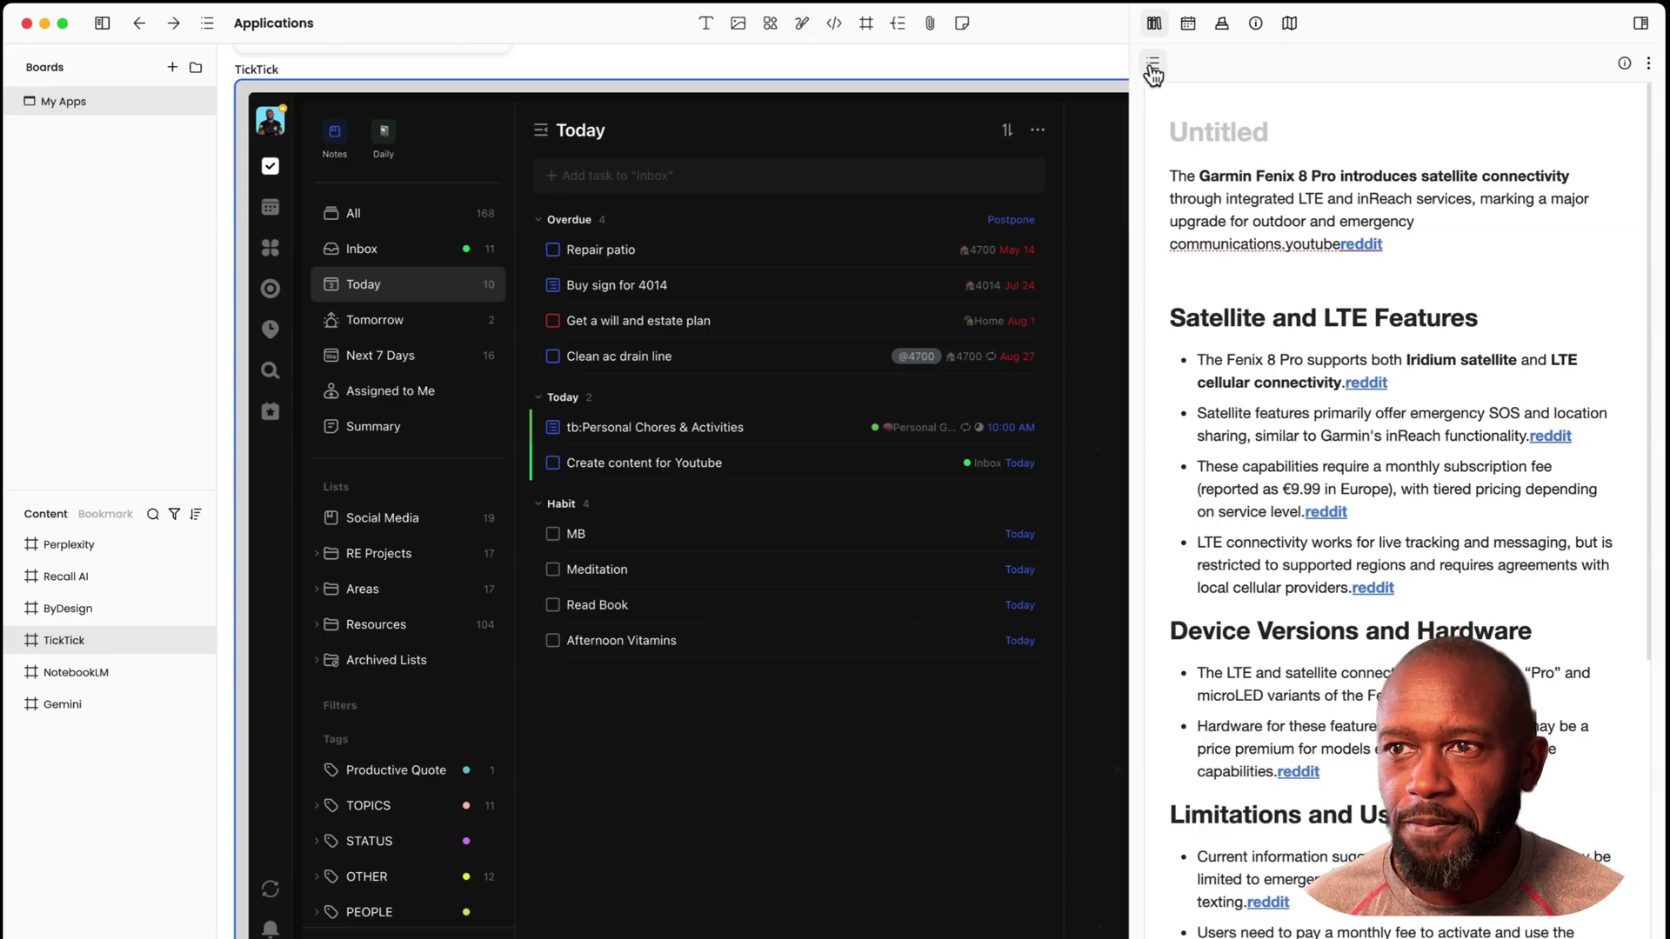
# - Close the side panel holding the card to give the TickTick frame more room on the board
pyautogui.click(1641, 24)
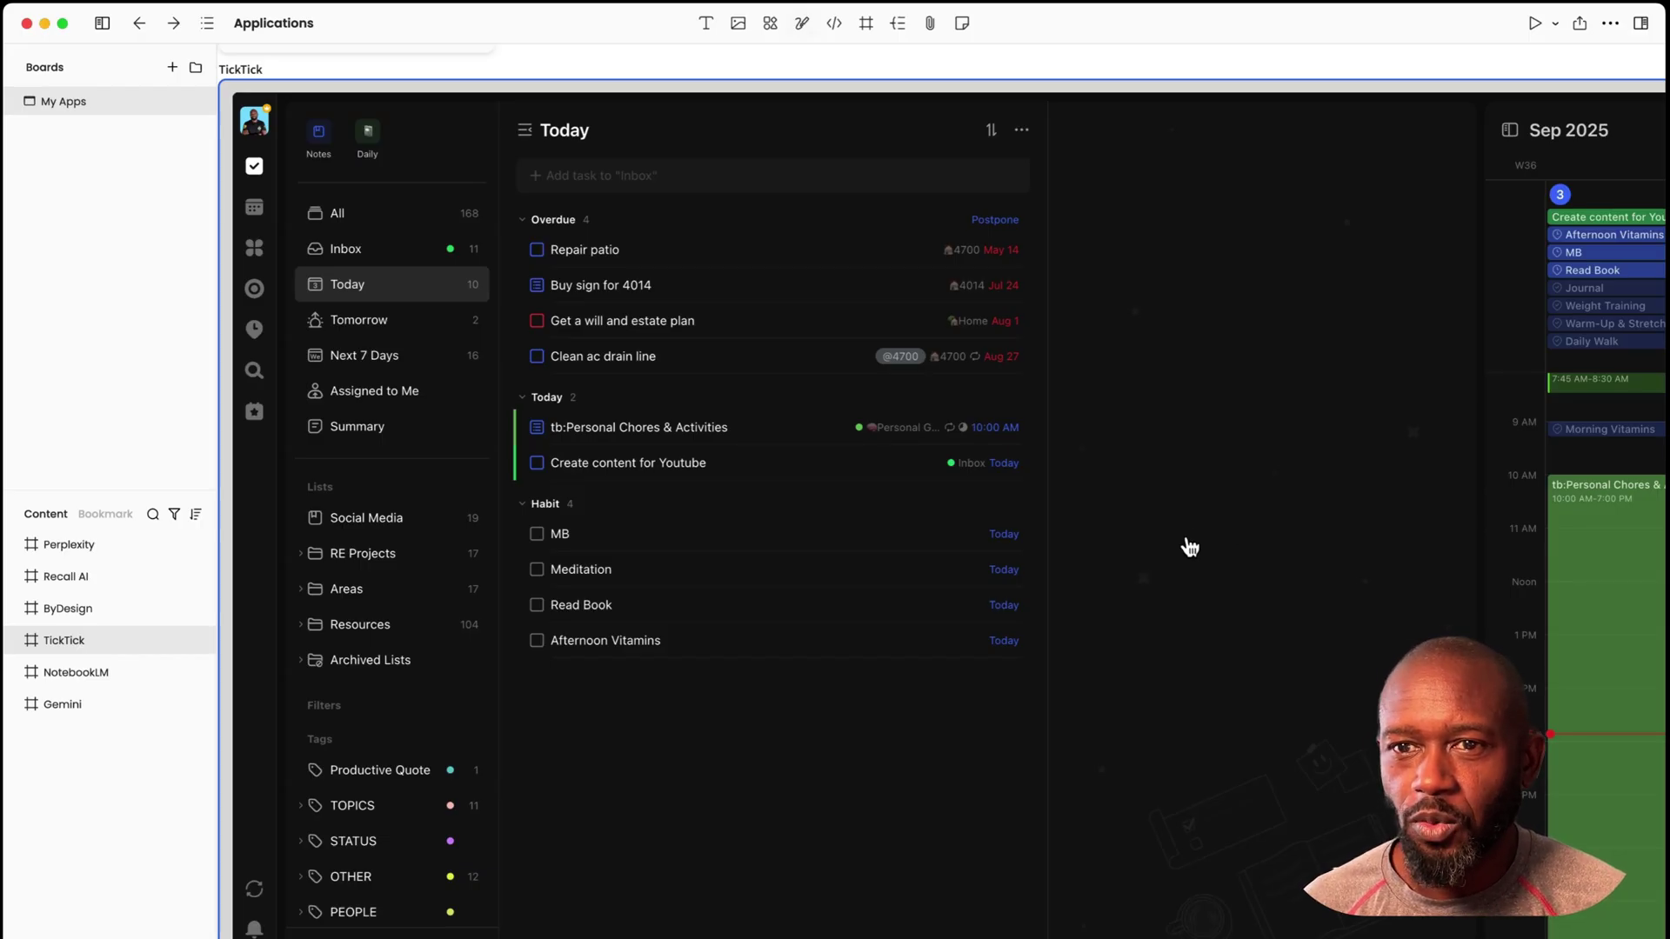
pyautogui.hscroll(-3, 1191, 546)
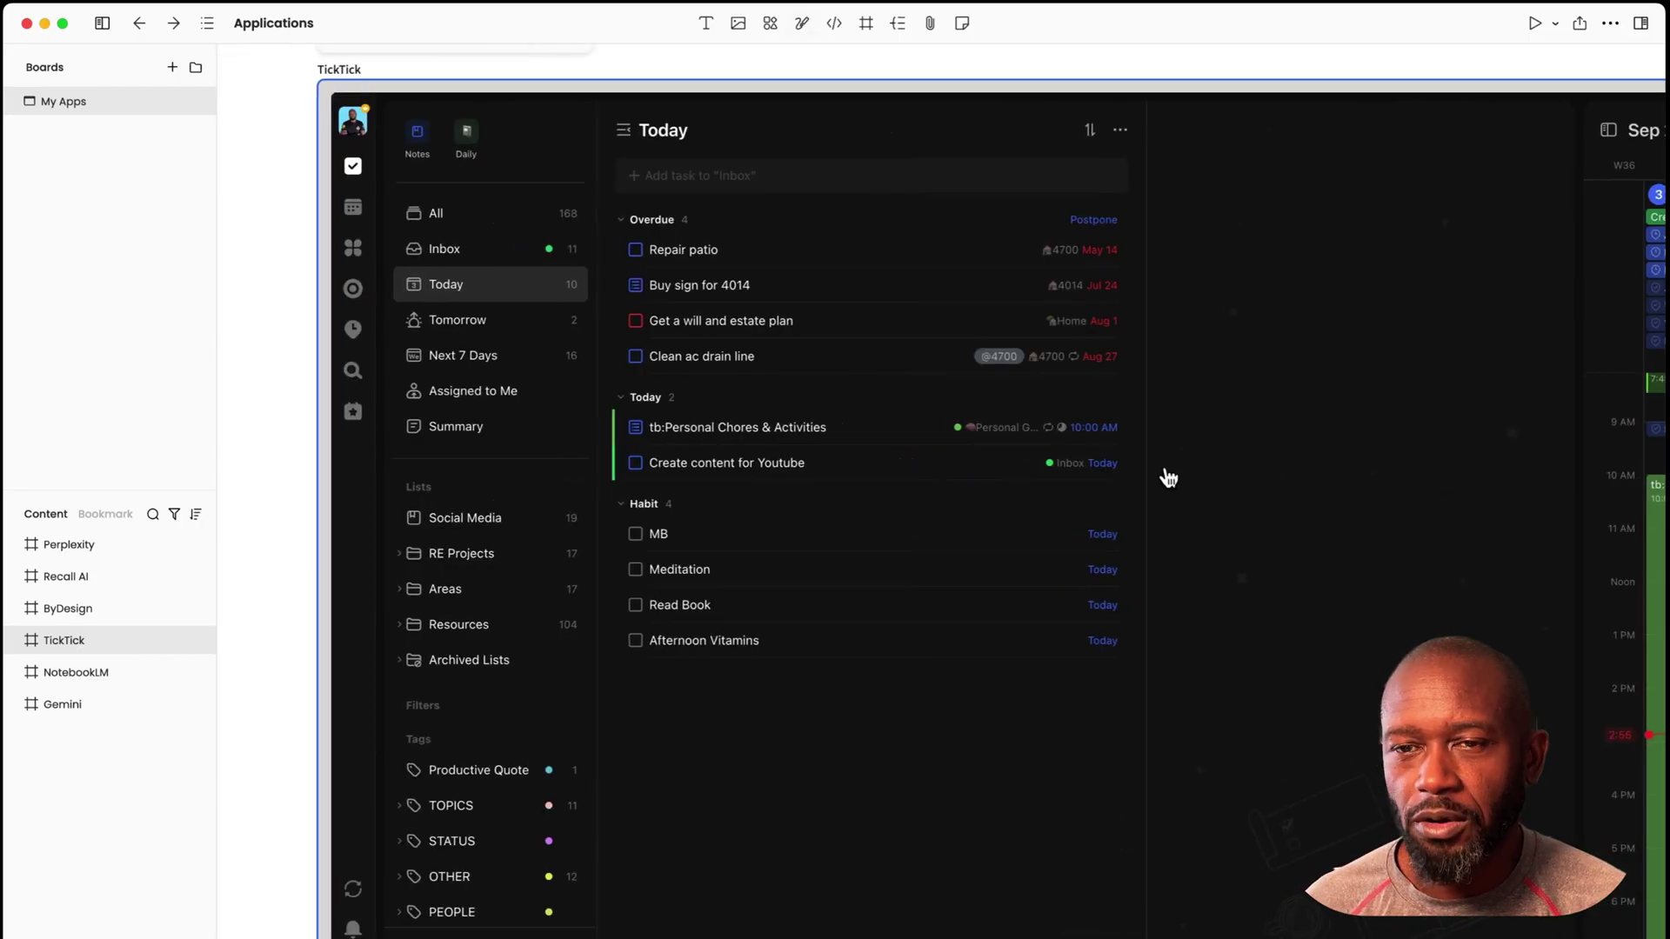
pyautogui.hscroll(3, 1168, 479)
pyautogui.hscroll(-3, 1168, 479)
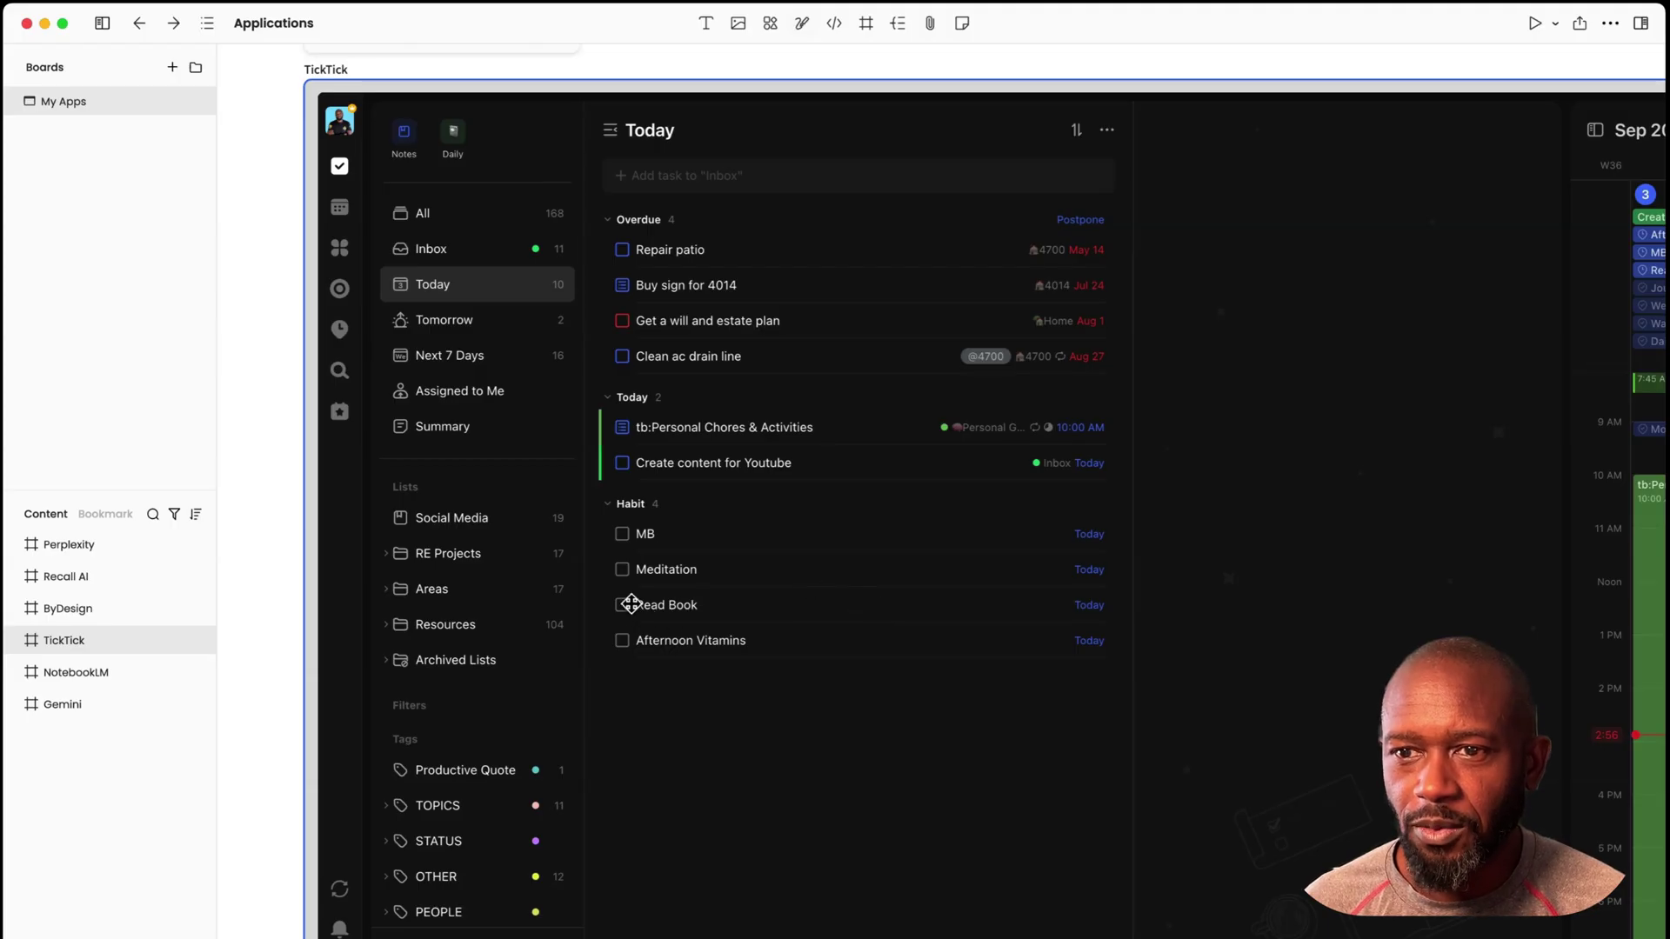
pyautogui.click(664, 628)
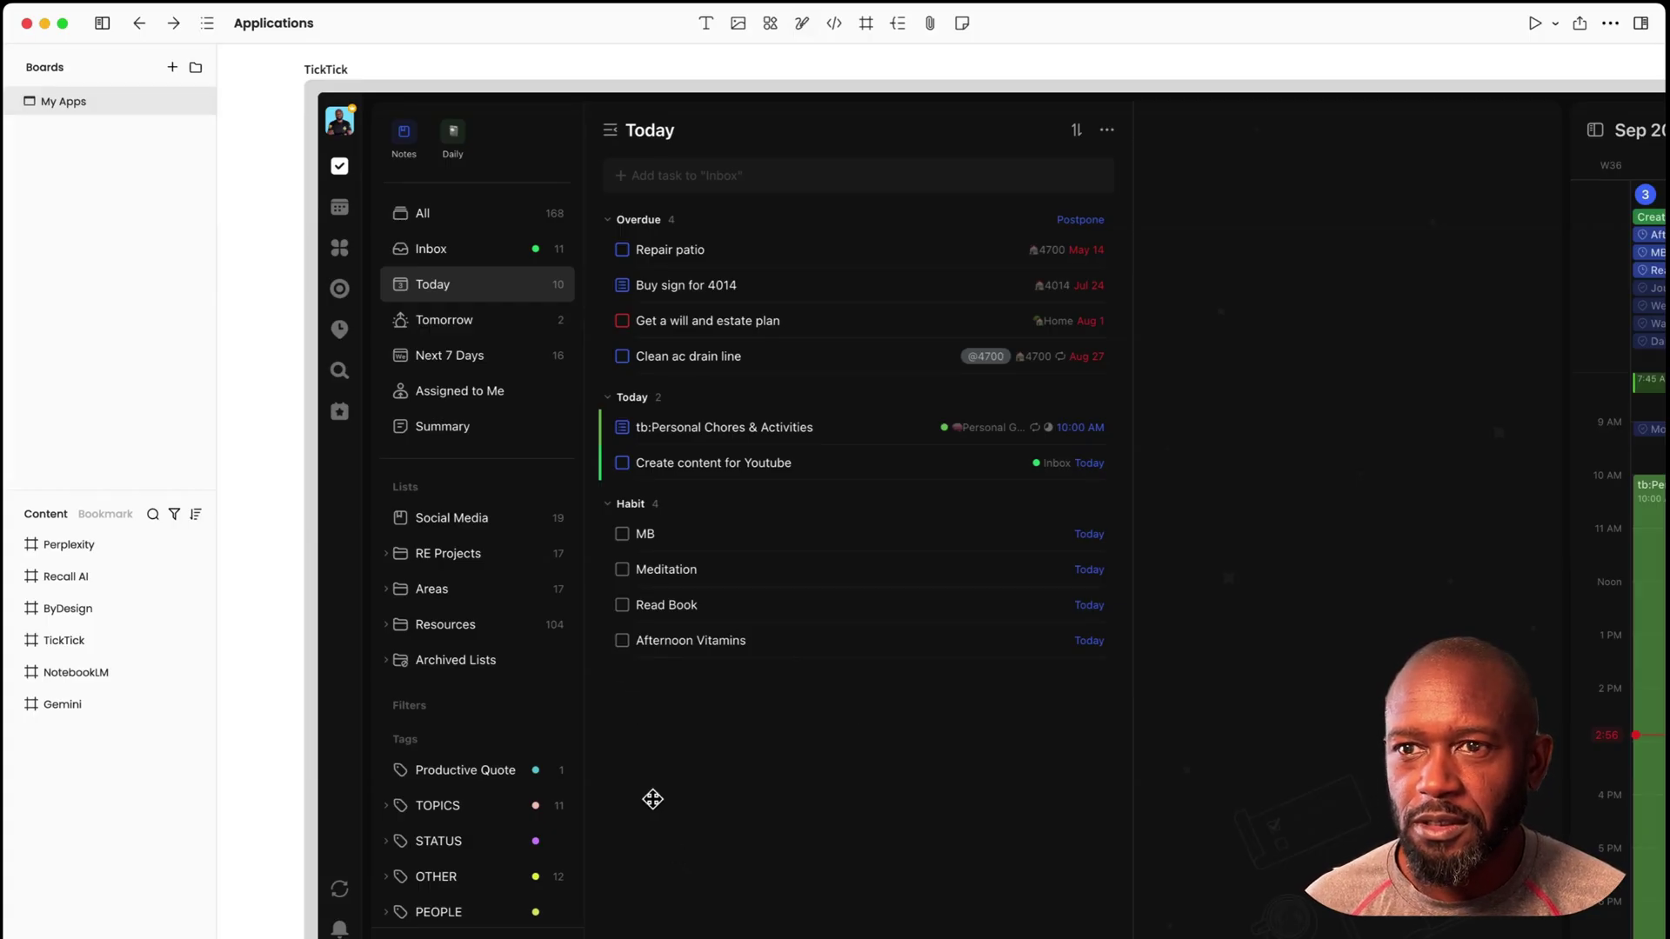
pyautogui.scroll(-3, 654, 798)
pyautogui.scroll(8, 654, 798)
pyautogui.scroll(-5, 655, 798)
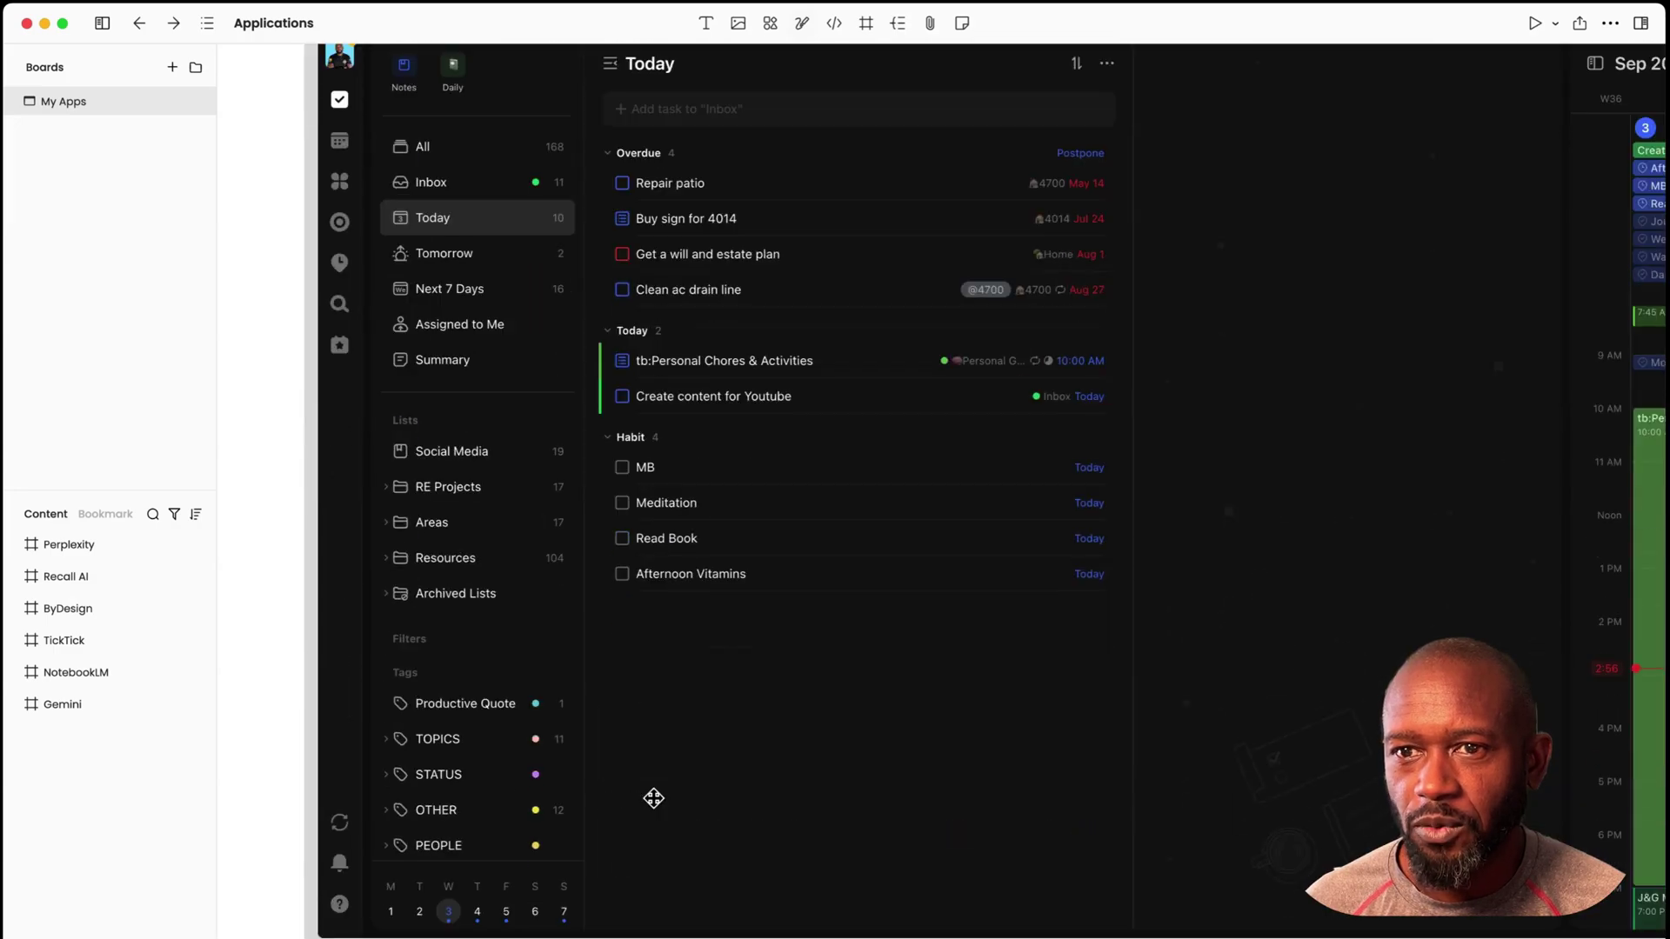
pyautogui.hscroll(2, 657, 802)
pyautogui.hscroll(-2, 659, 806)
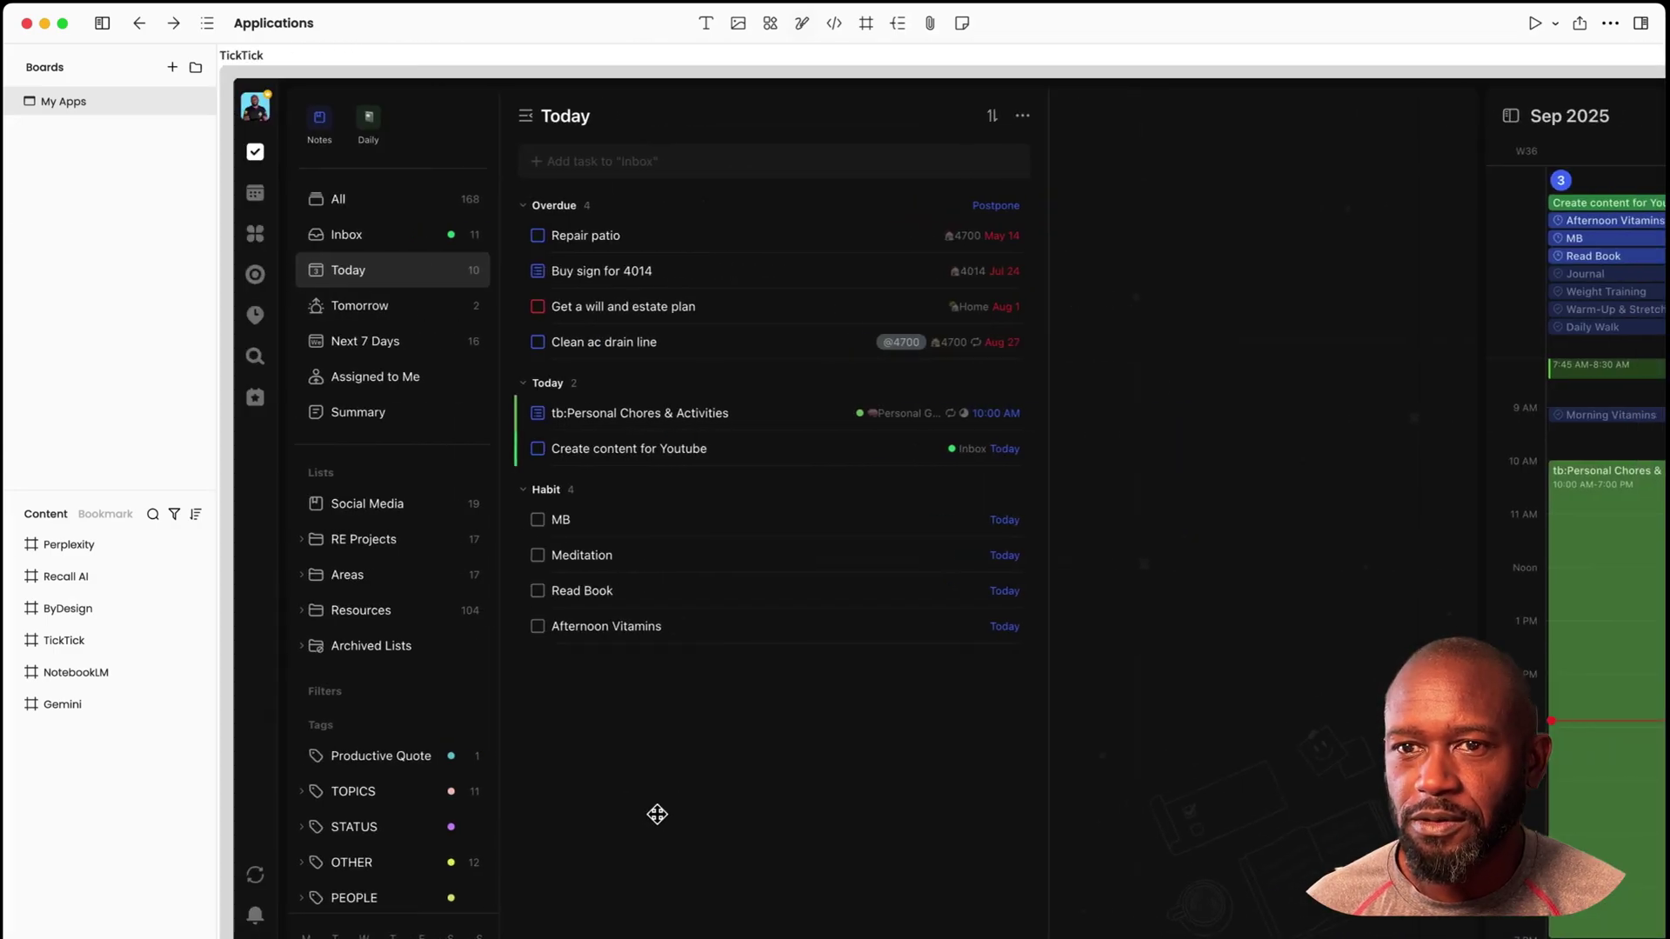
pyautogui.hscroll(3, 657, 812)
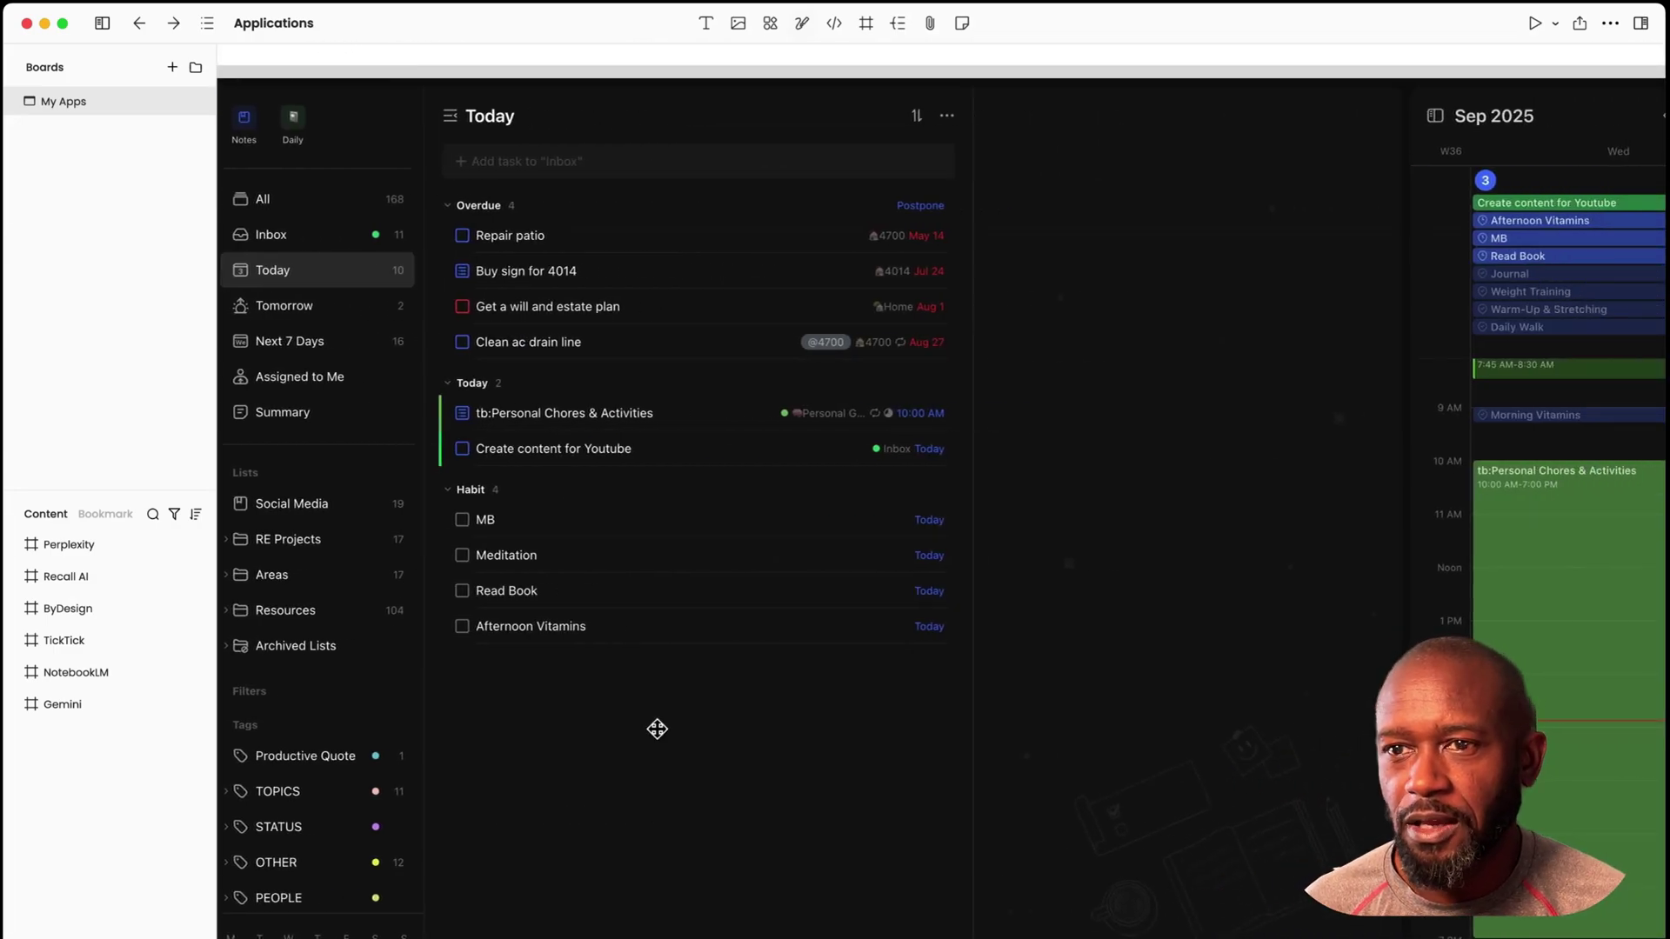
pyautogui.click(703, 739)
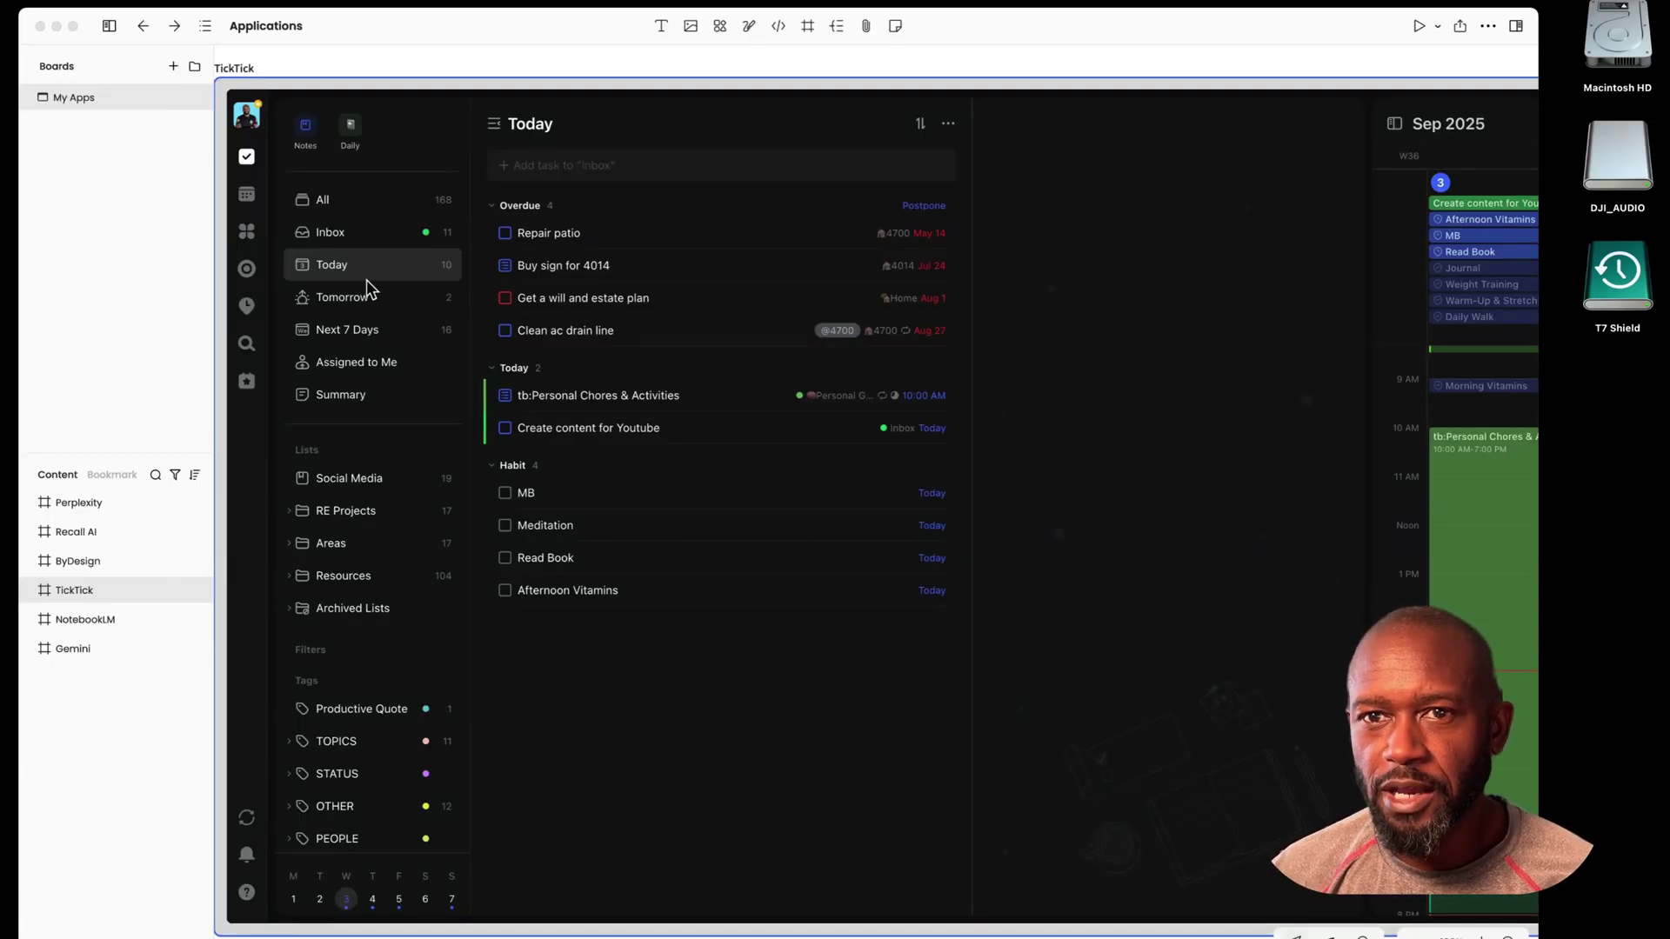
# - Show the main navigation sidebar and look through the Projects, Library and Journal pages
pyautogui.click(110, 27)
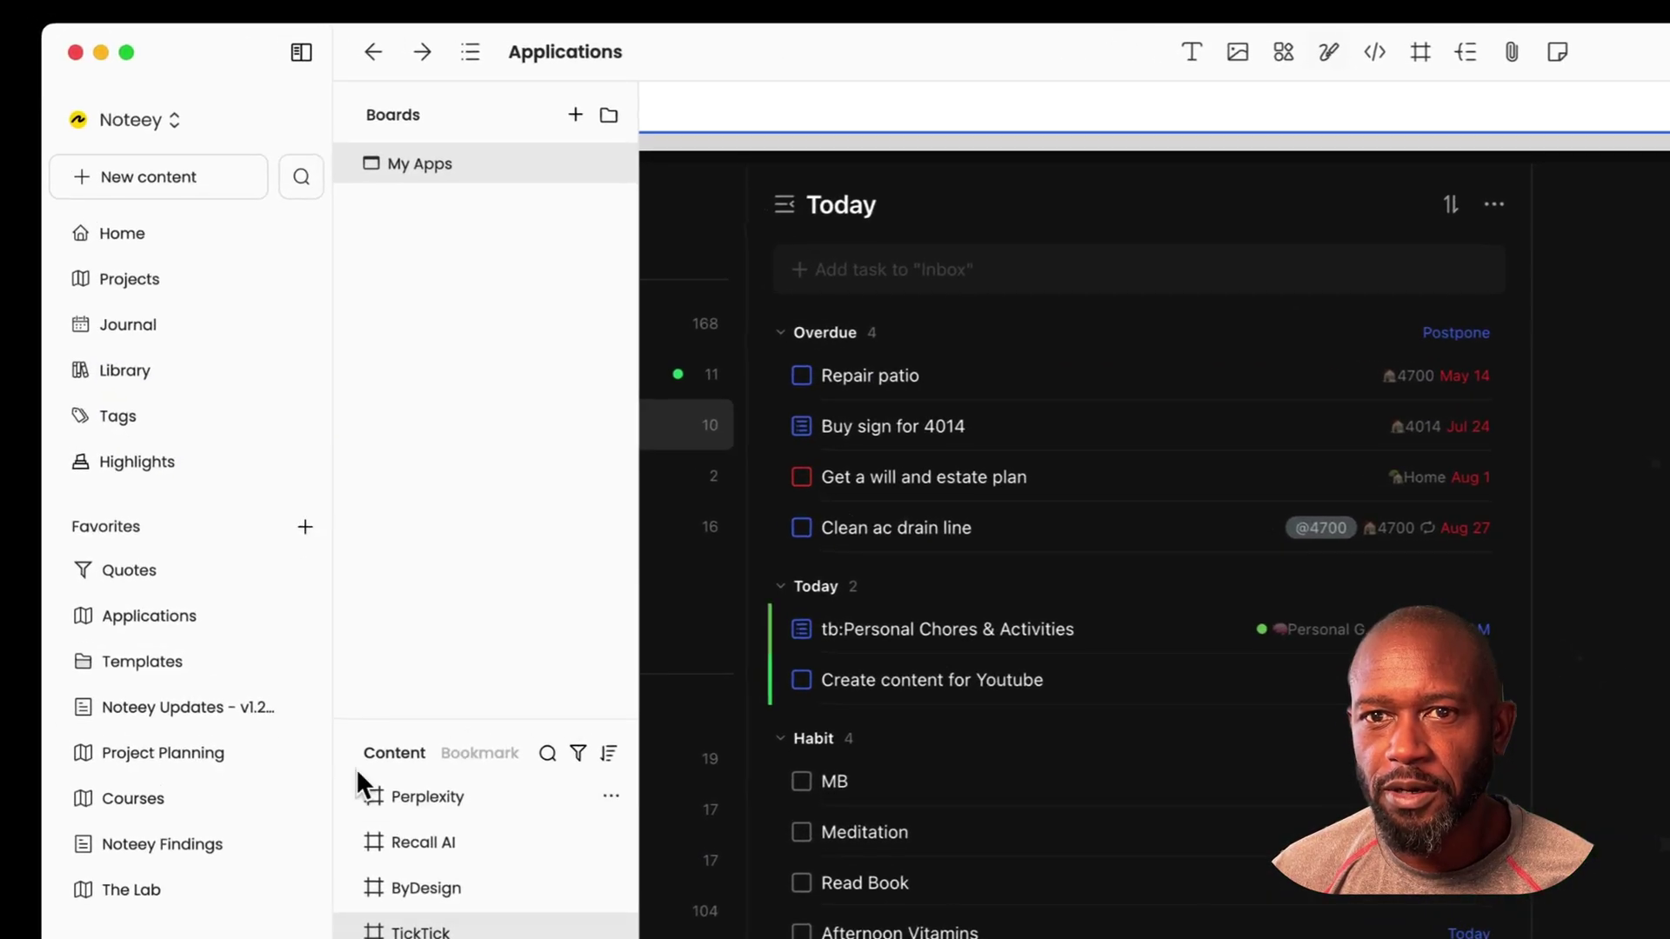
pyautogui.click(153, 294)
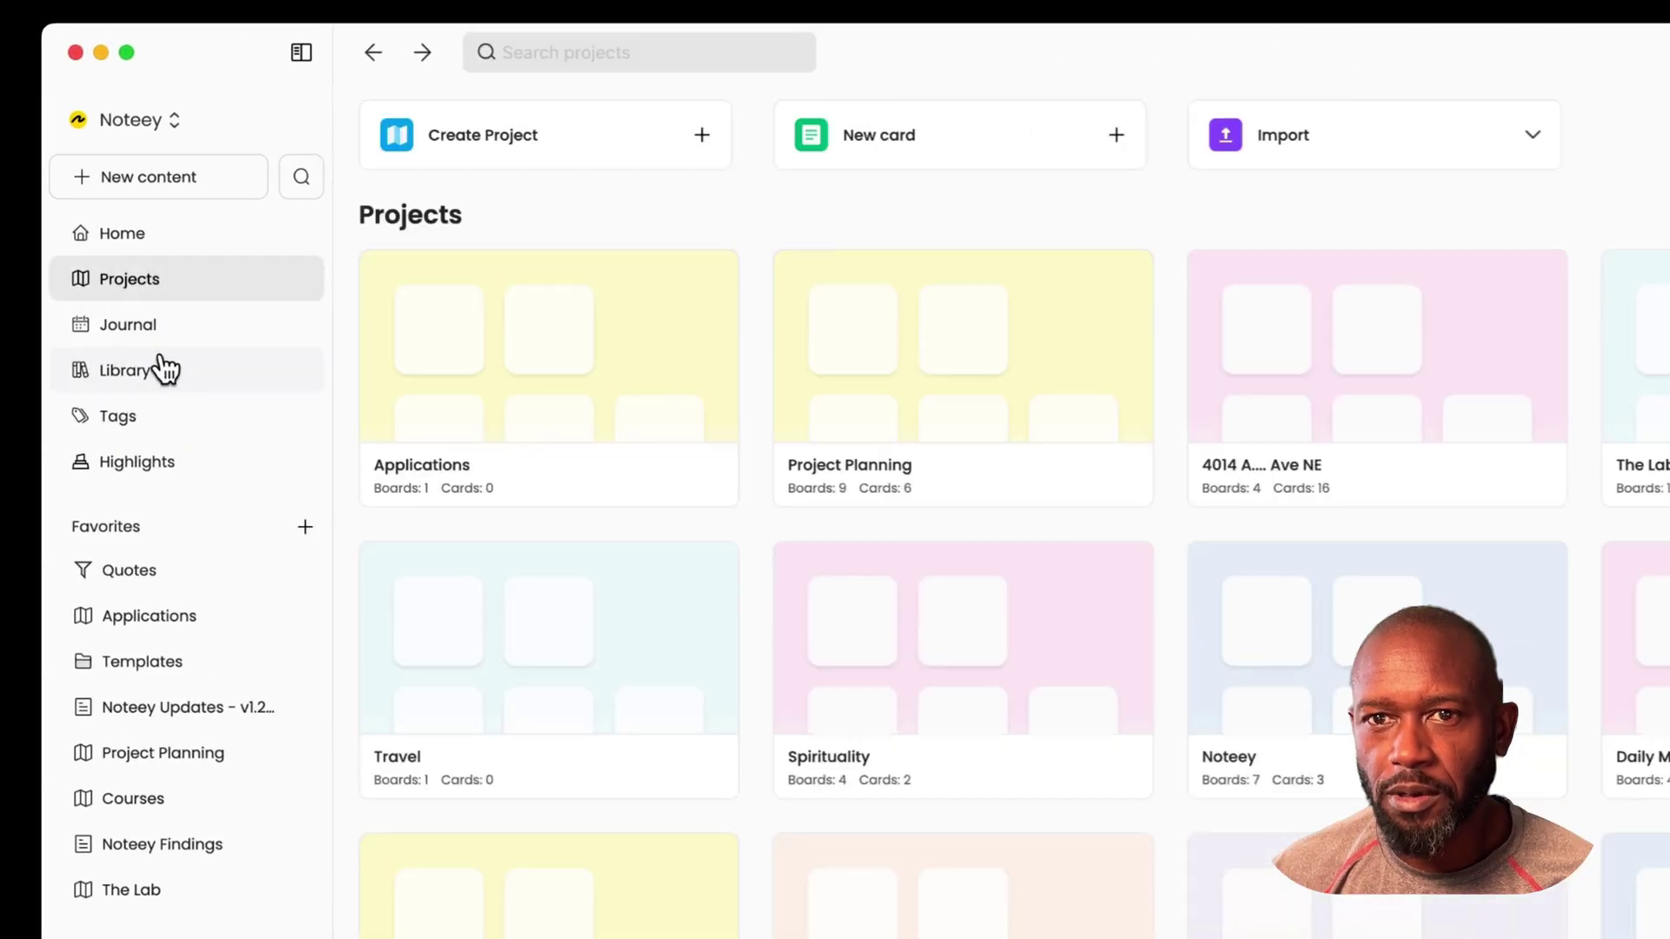
pyautogui.click(146, 330)
pyautogui.click(139, 379)
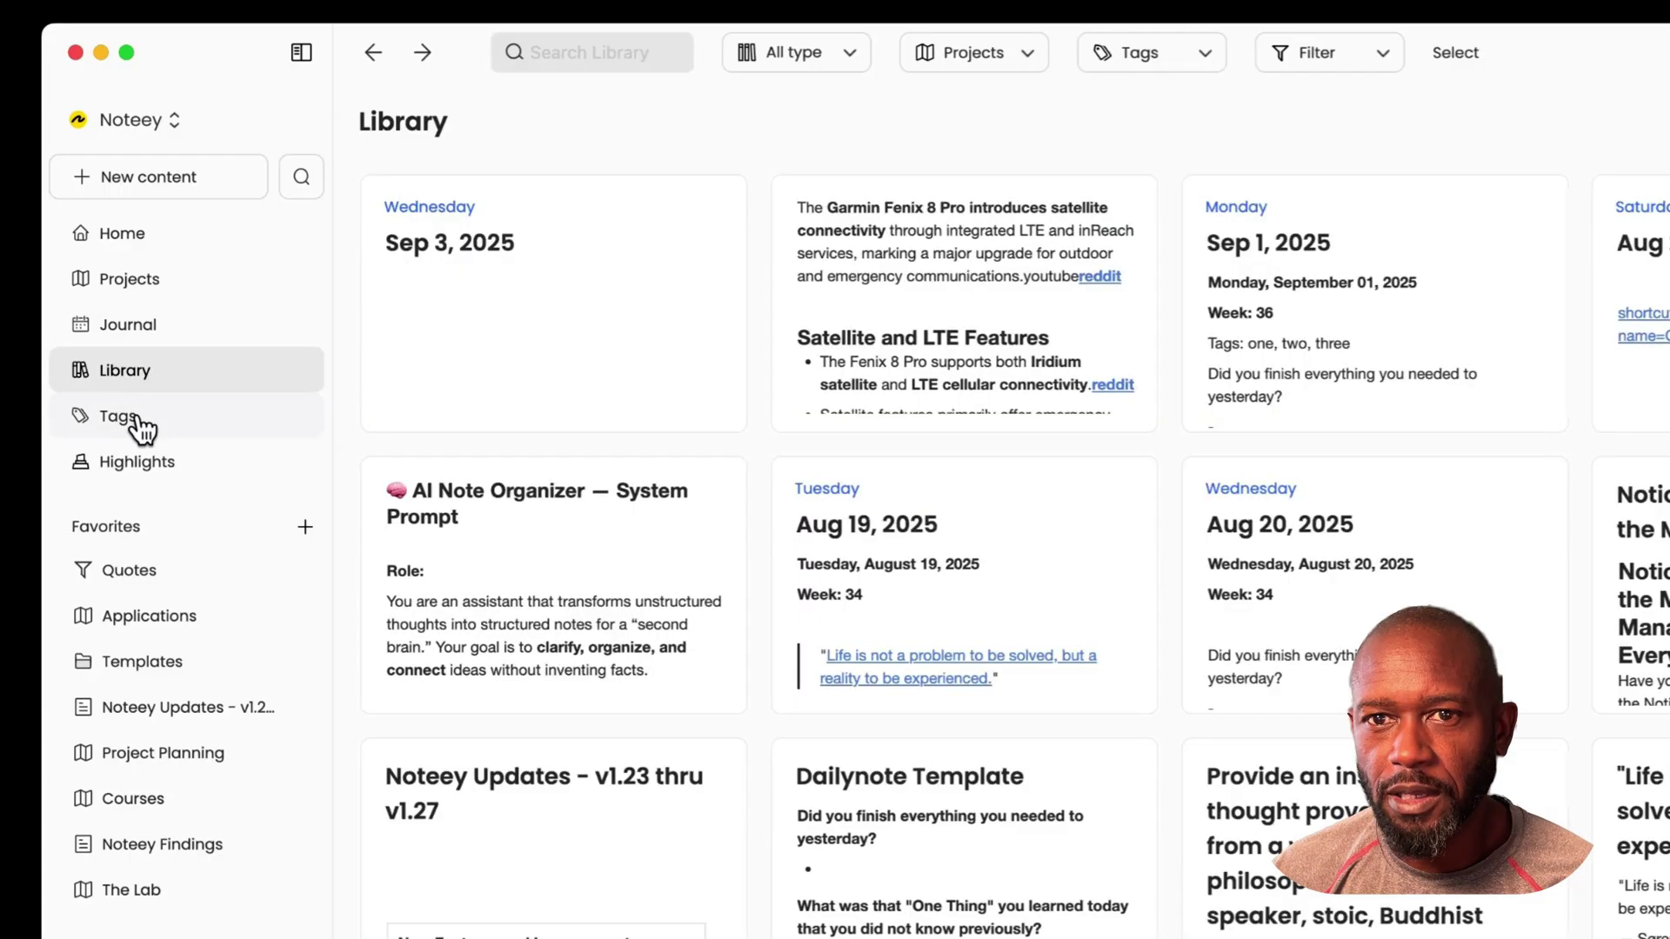
pyautogui.click(131, 327)
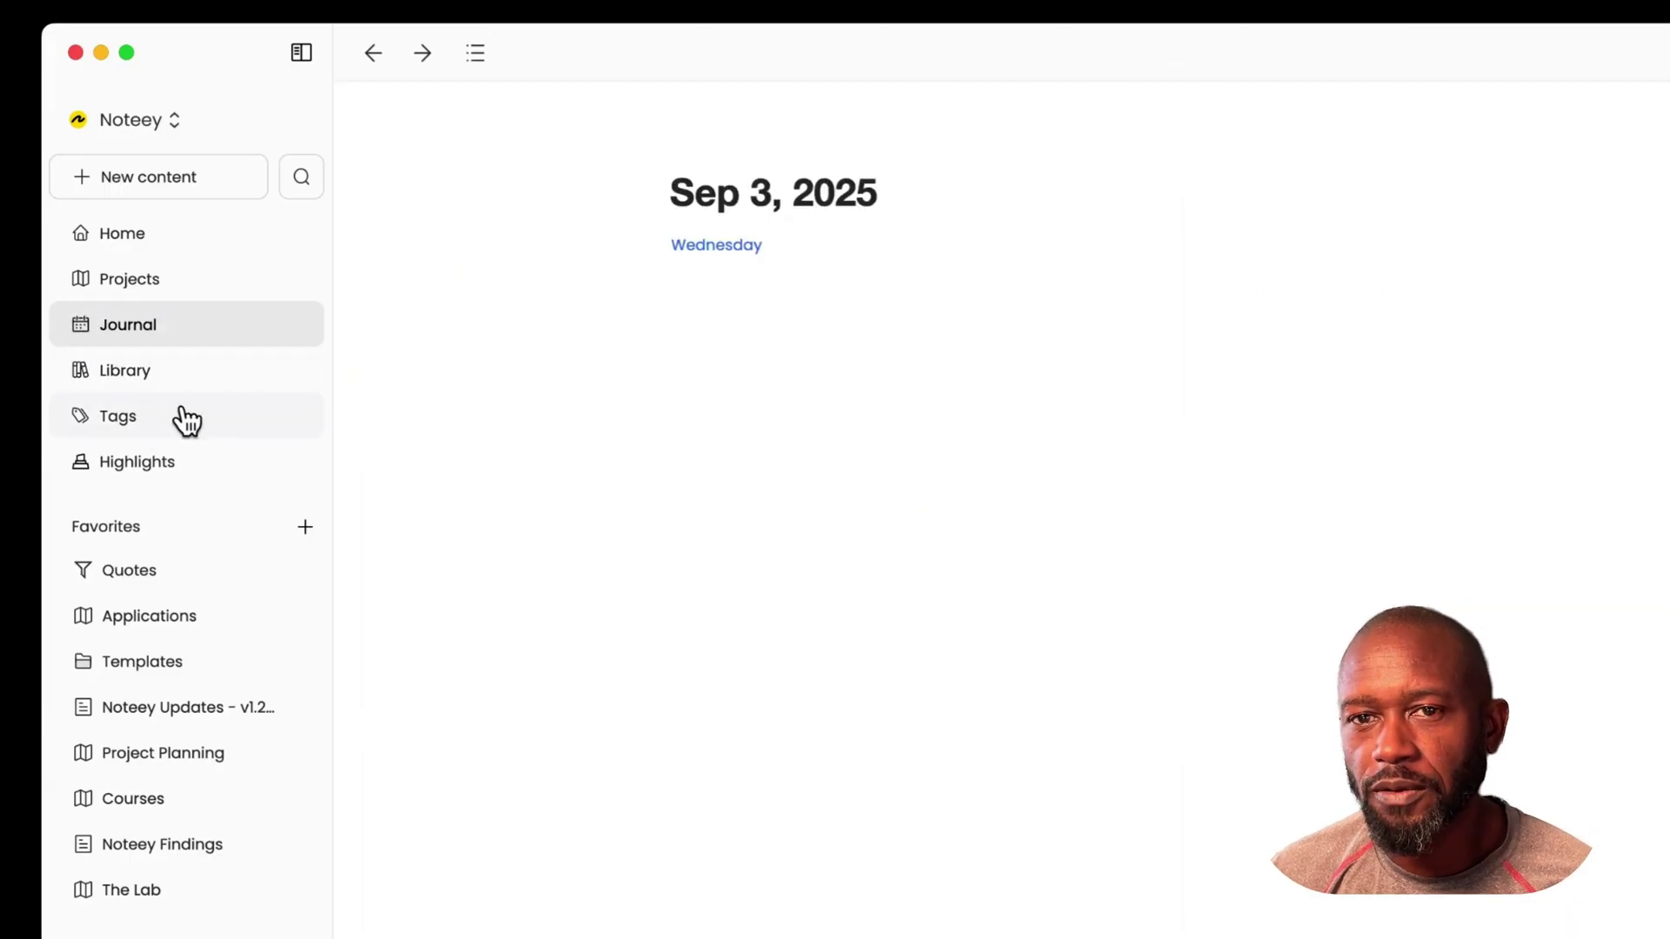
# - Reopen the Applications project and bring the TickTick frame on its My Apps board into view
pyautogui.click(118, 280)
pyautogui.click(369, 435)
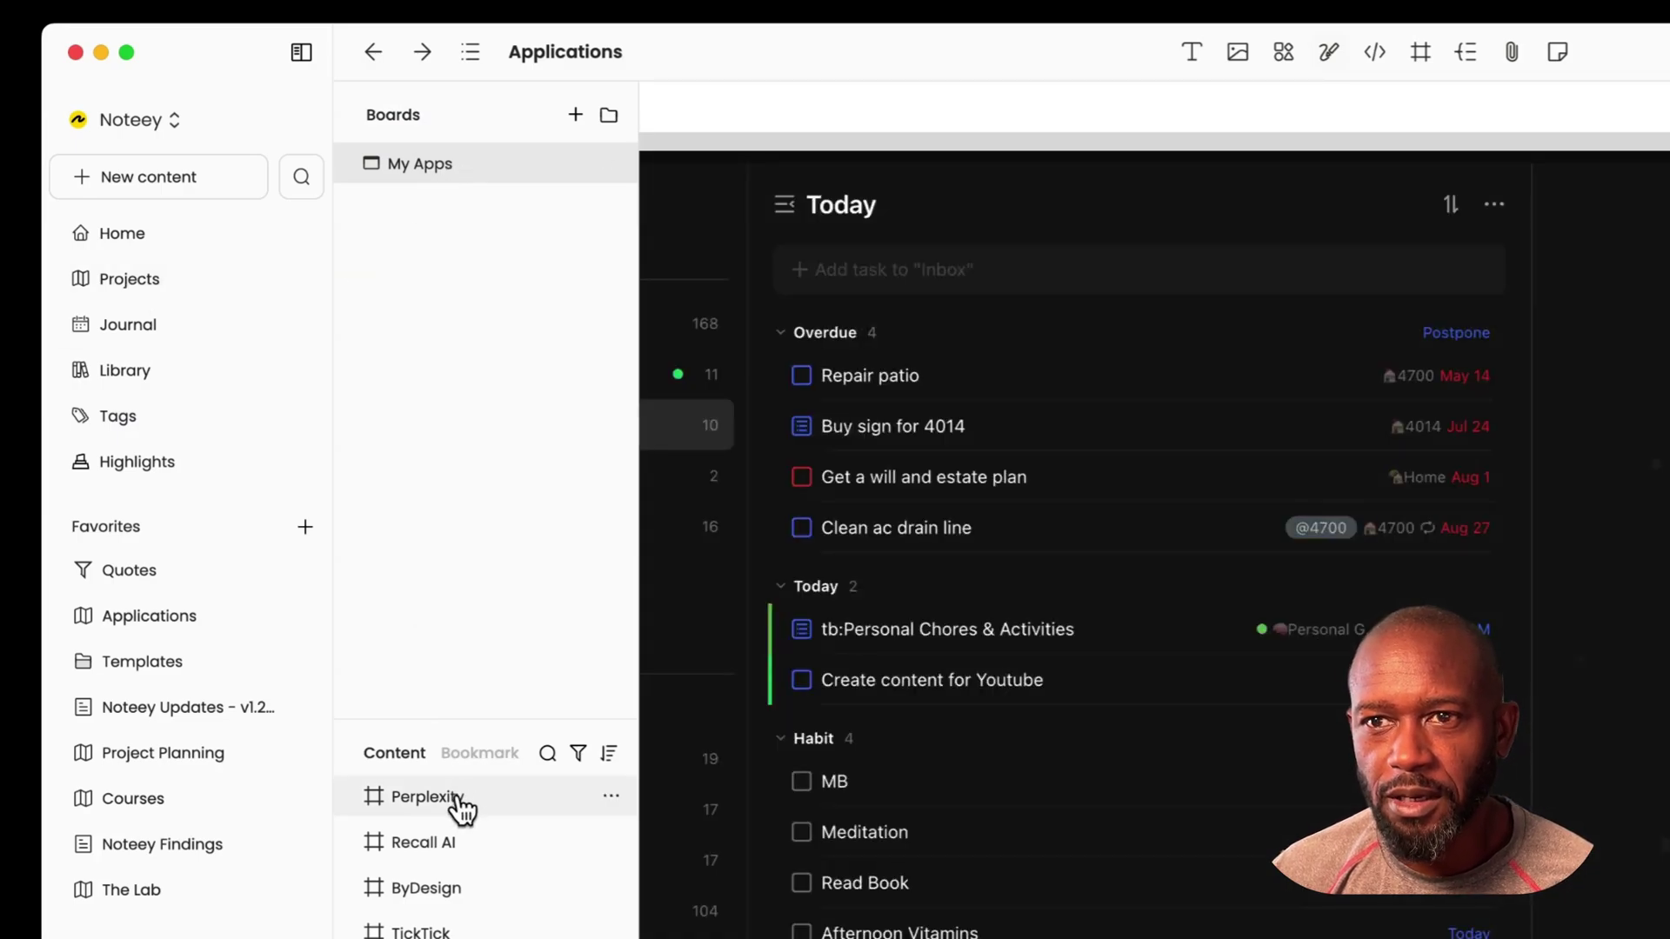
pyautogui.click(448, 932)
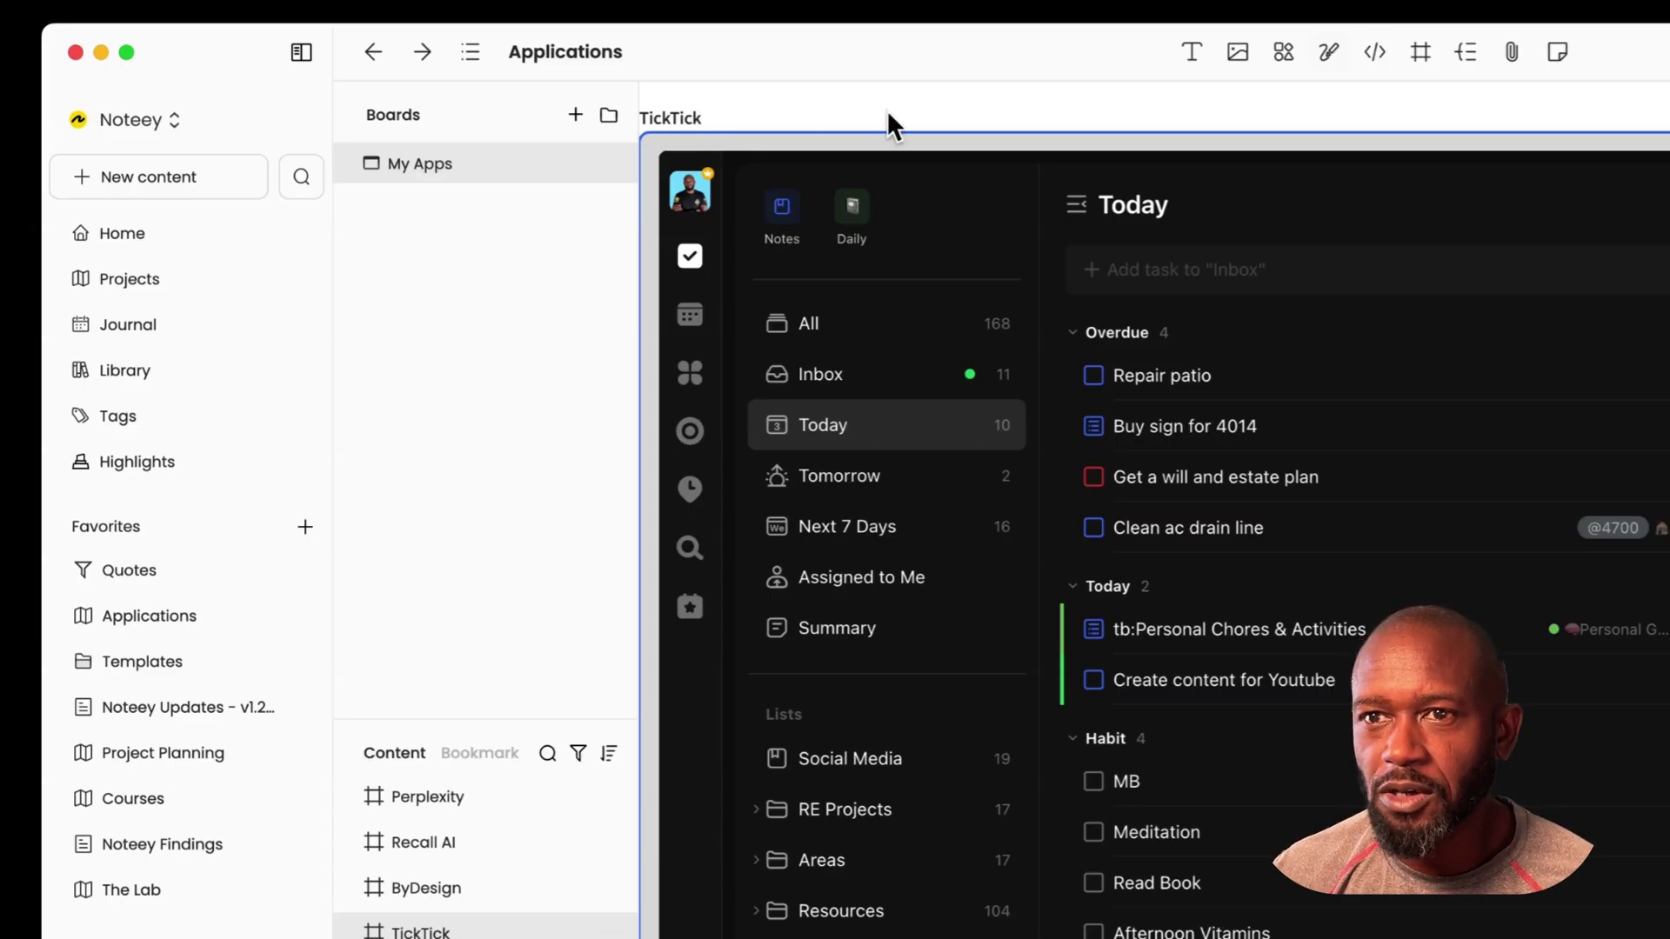
# - Select the TickTick frame on the board and copy its link
pyautogui.click(683, 126)
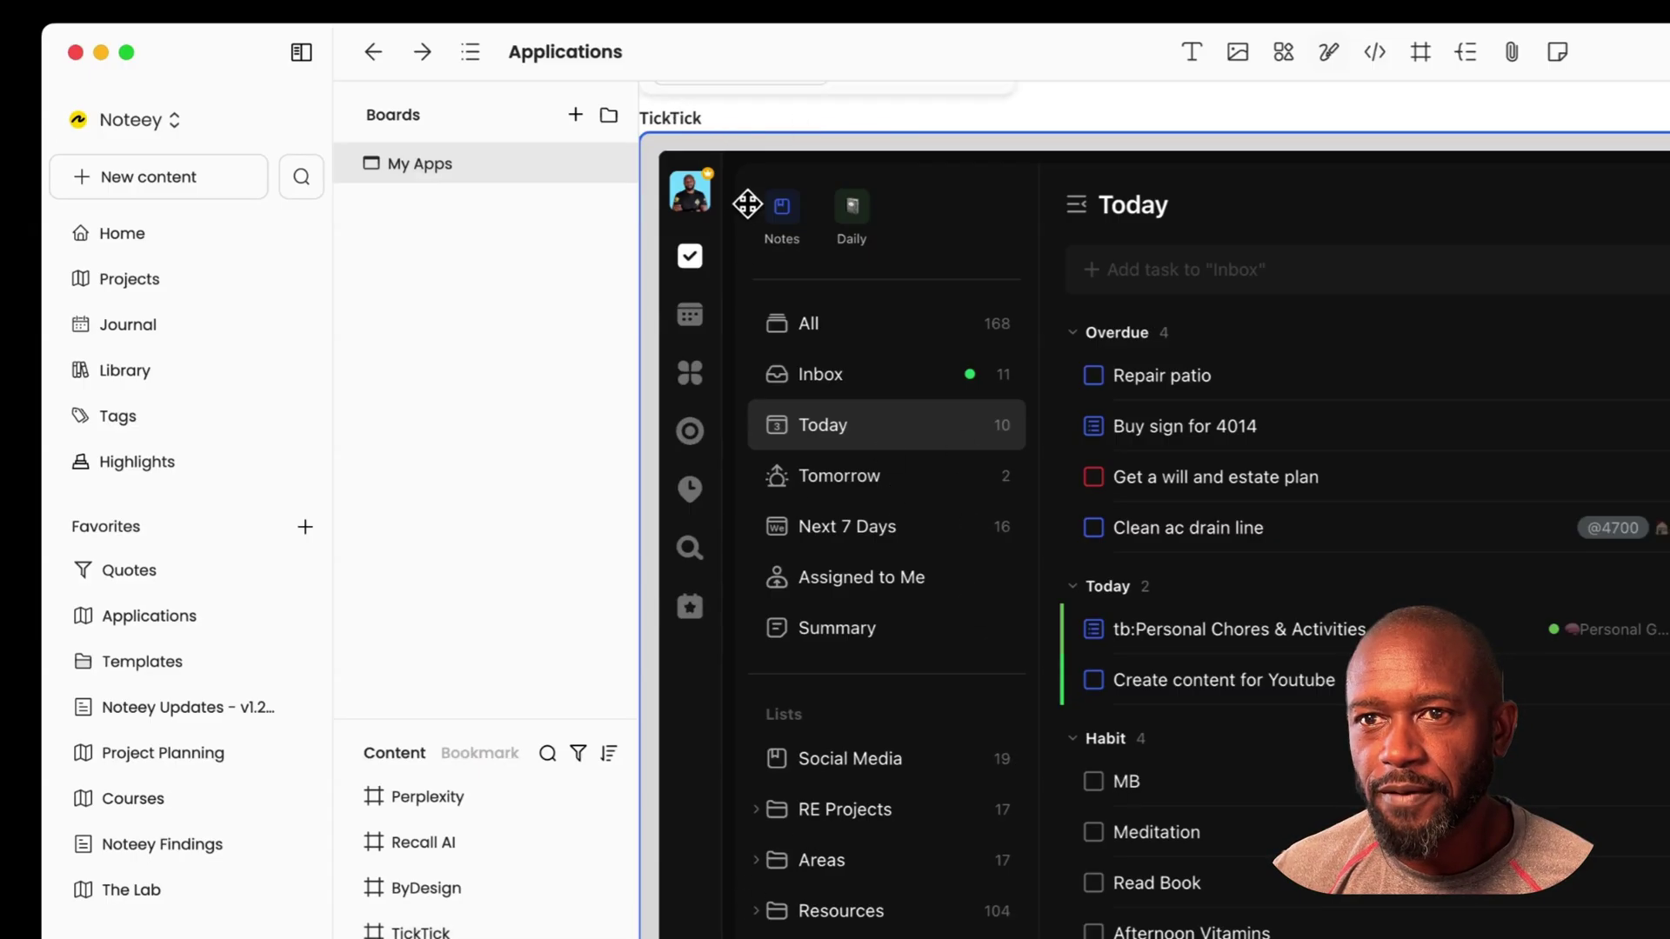
pyautogui.scroll(3, 925, 365)
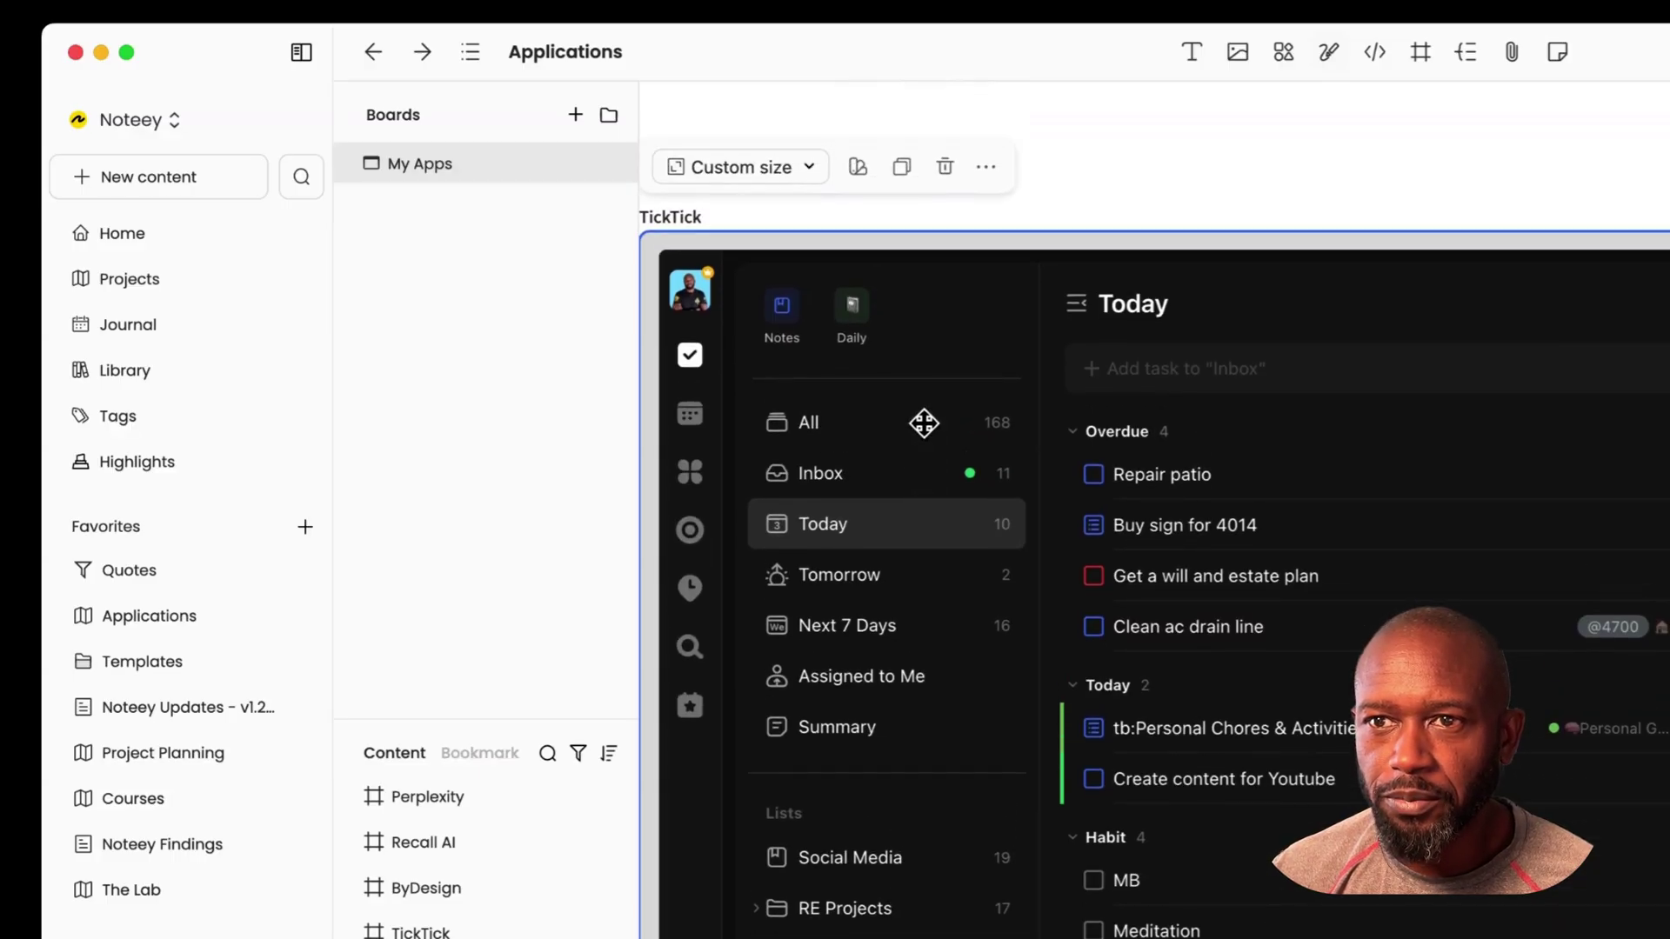
pyautogui.scroll(1, 922, 422)
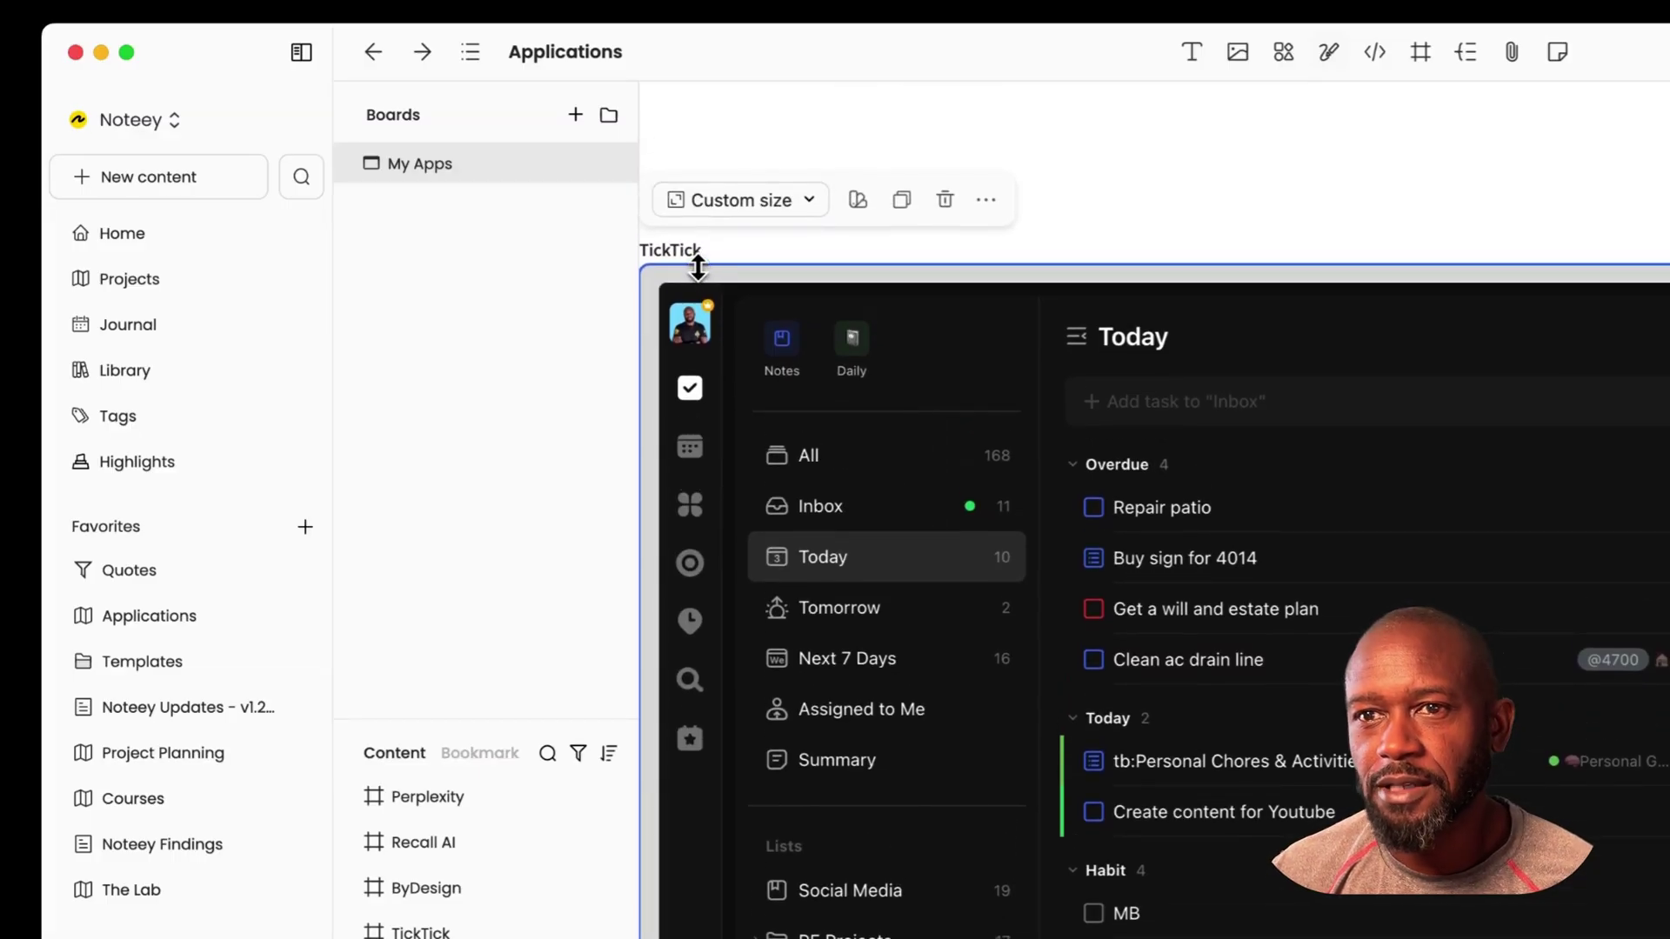
pyautogui.click(988, 204)
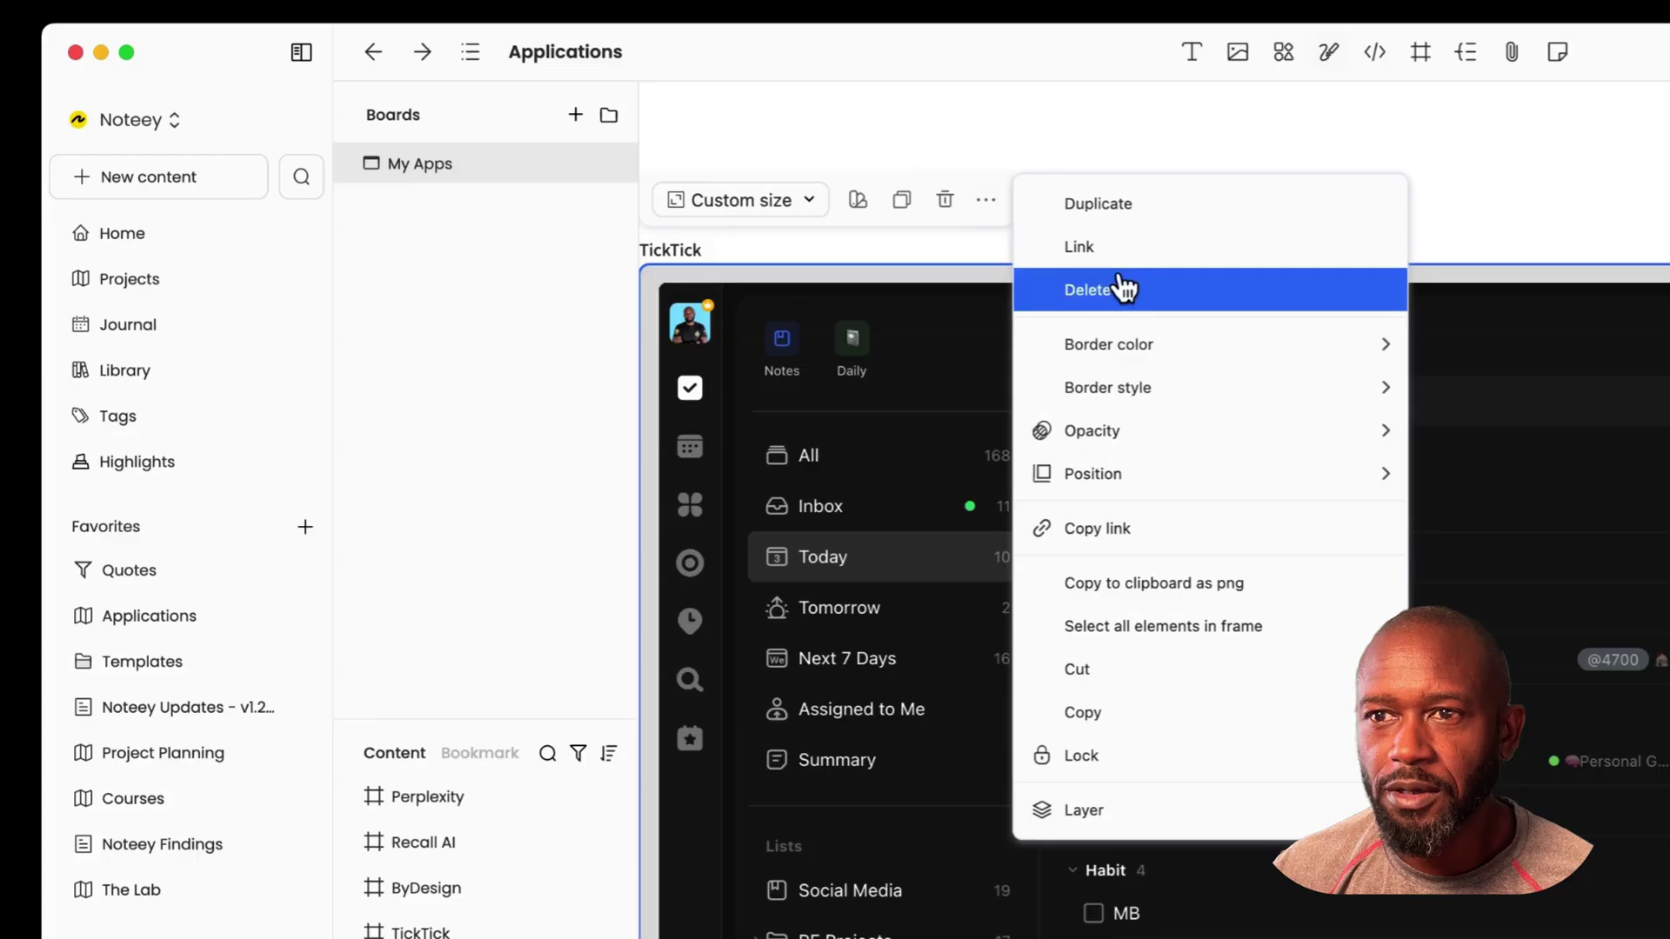
pyautogui.click(1135, 532)
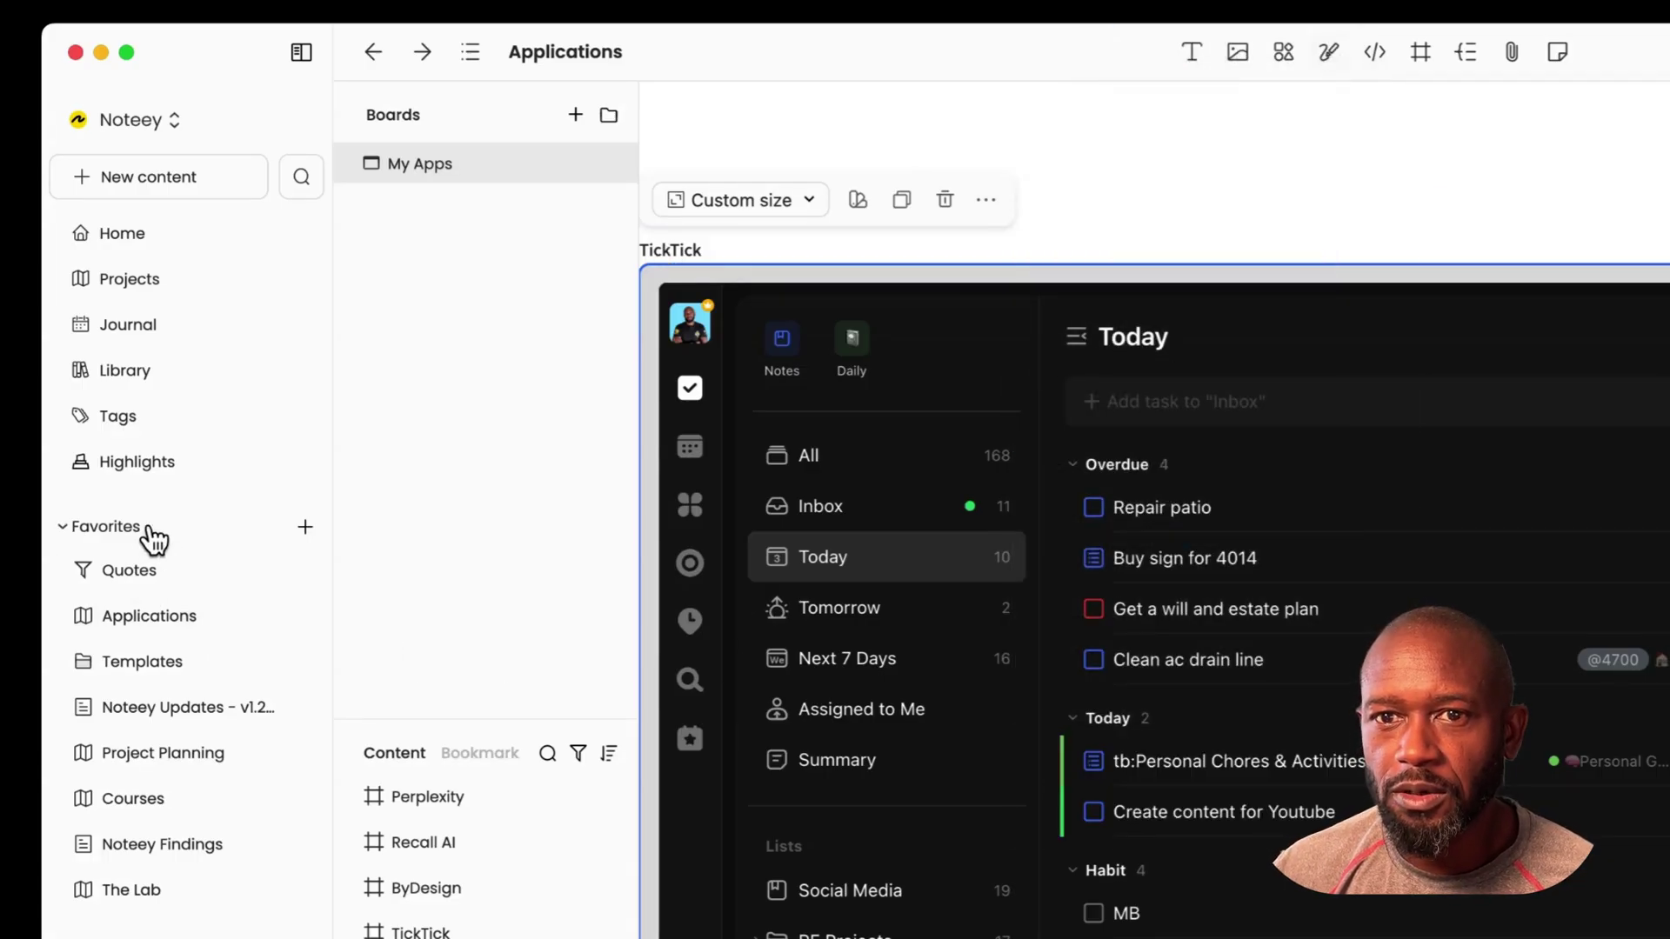
# - Add a favorites link titled TickTick that uses the copied link of the TickTick frame
pyautogui.click(305, 528)
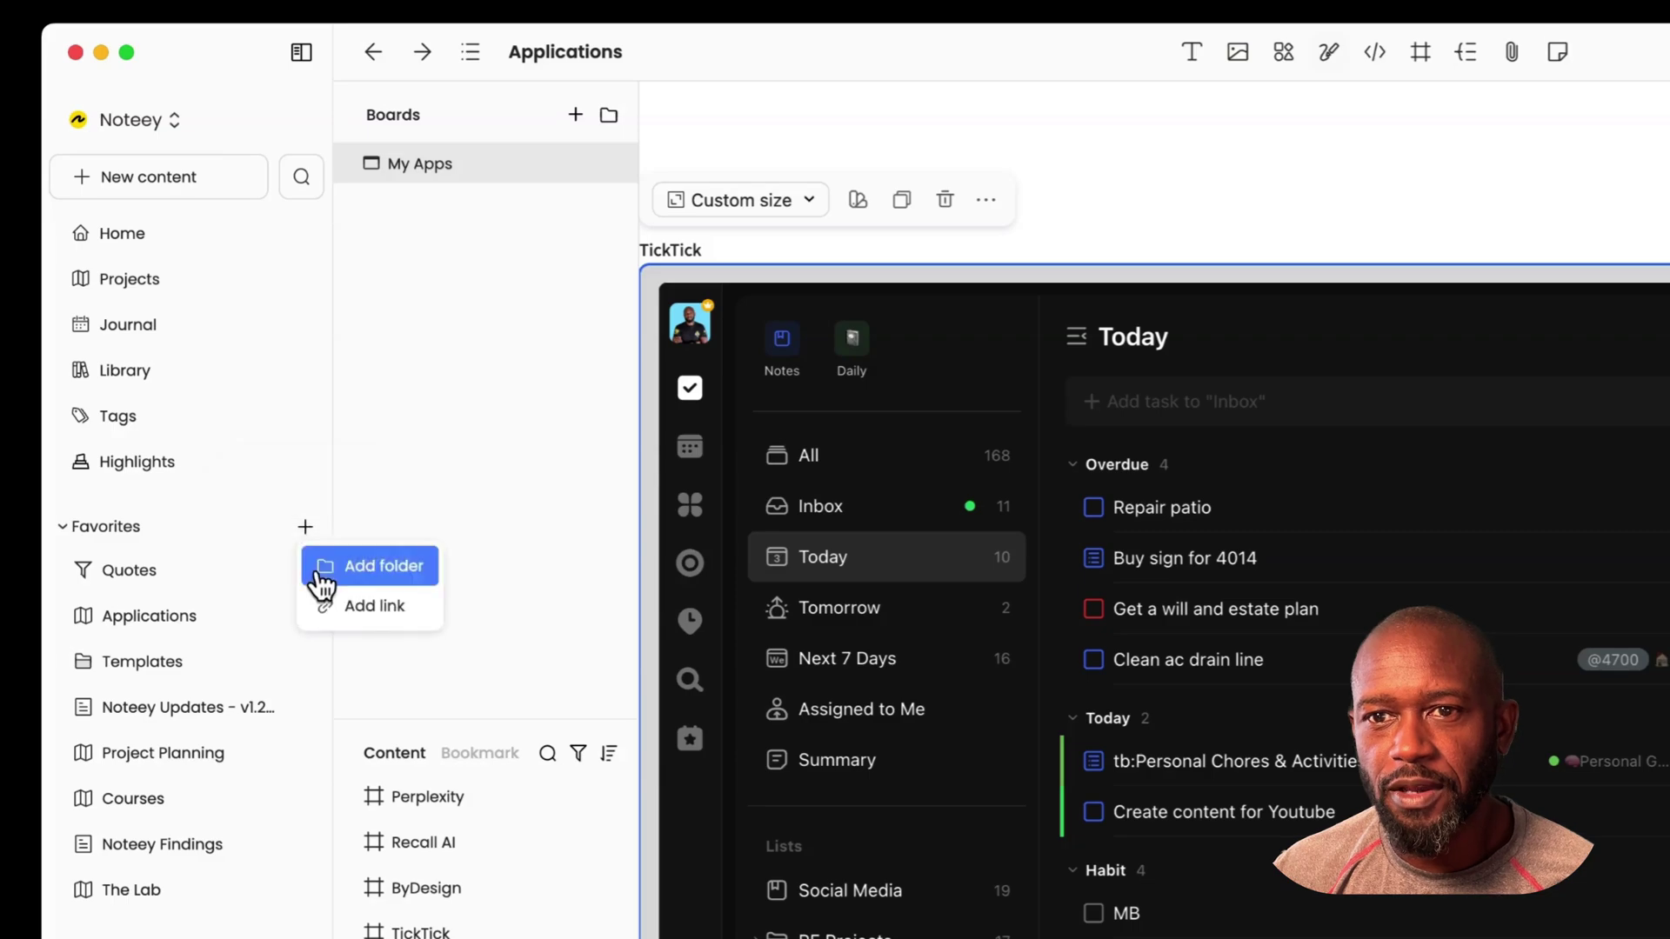
pyautogui.click(380, 609)
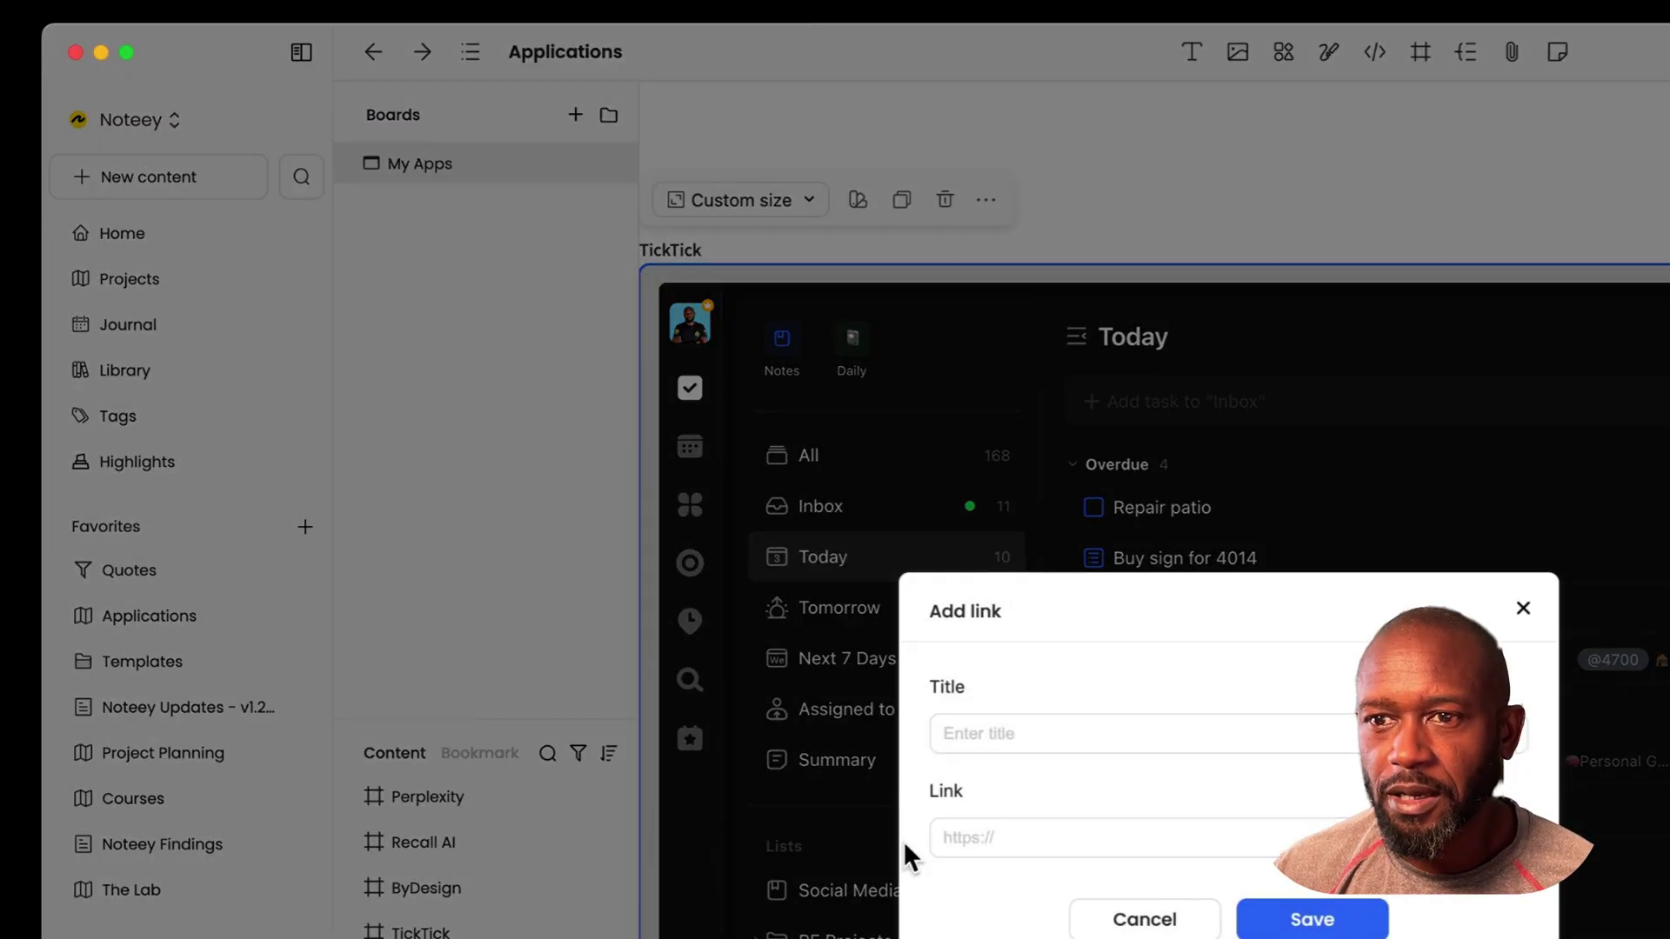
pyautogui.press('super+v')
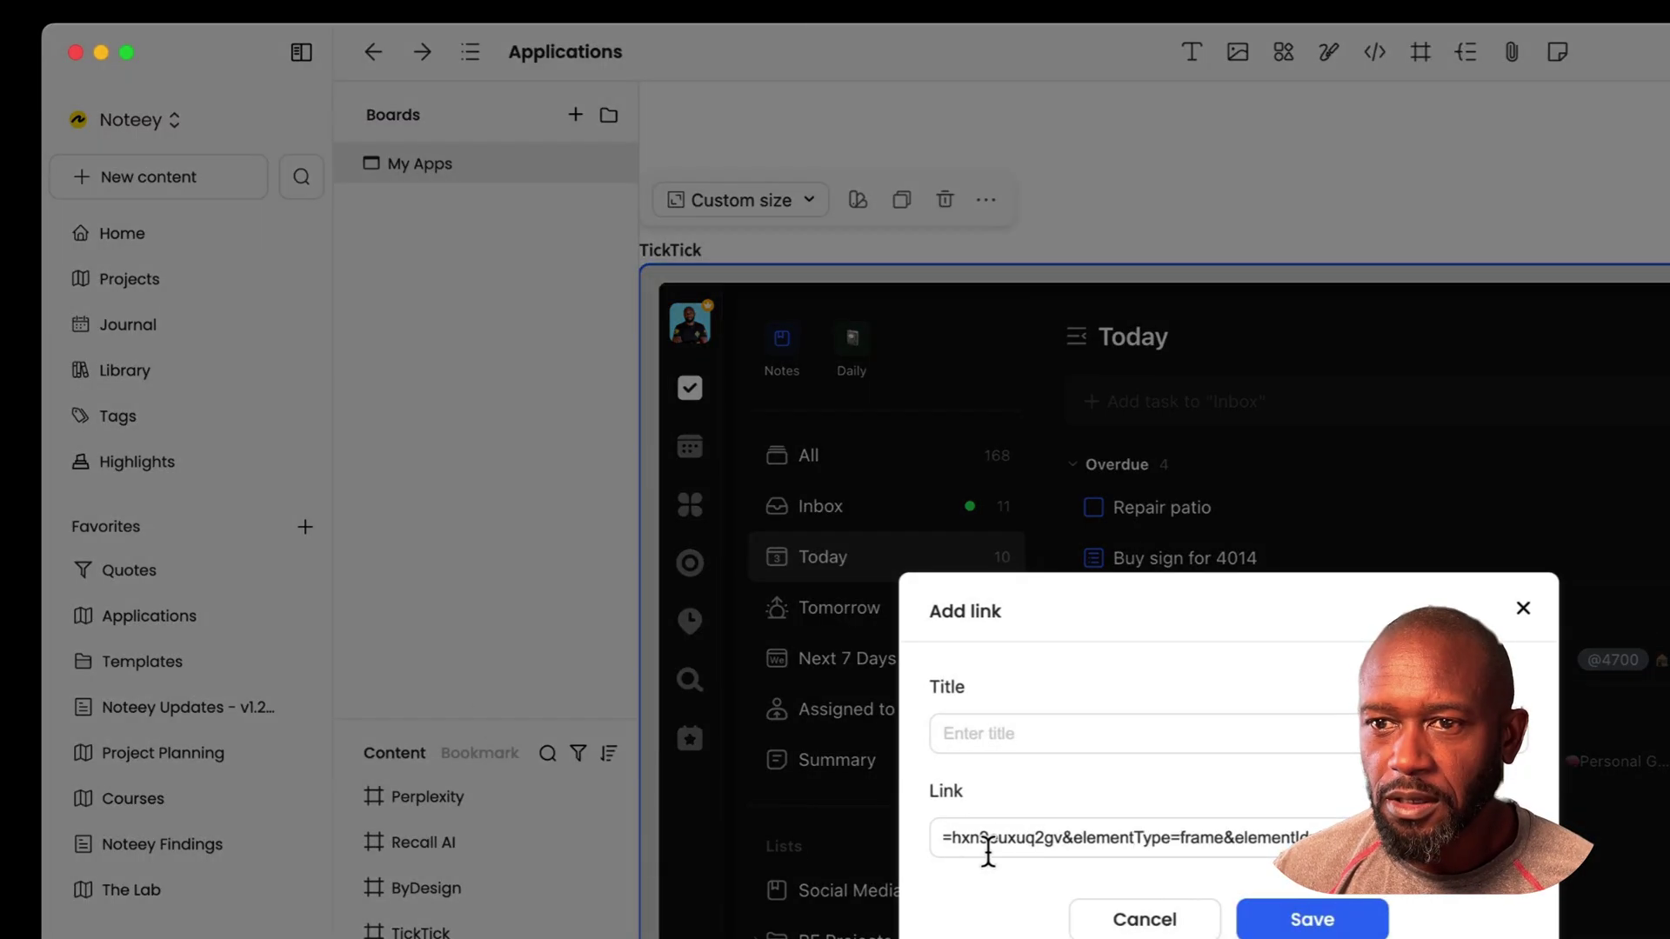
pyautogui.click(980, 731)
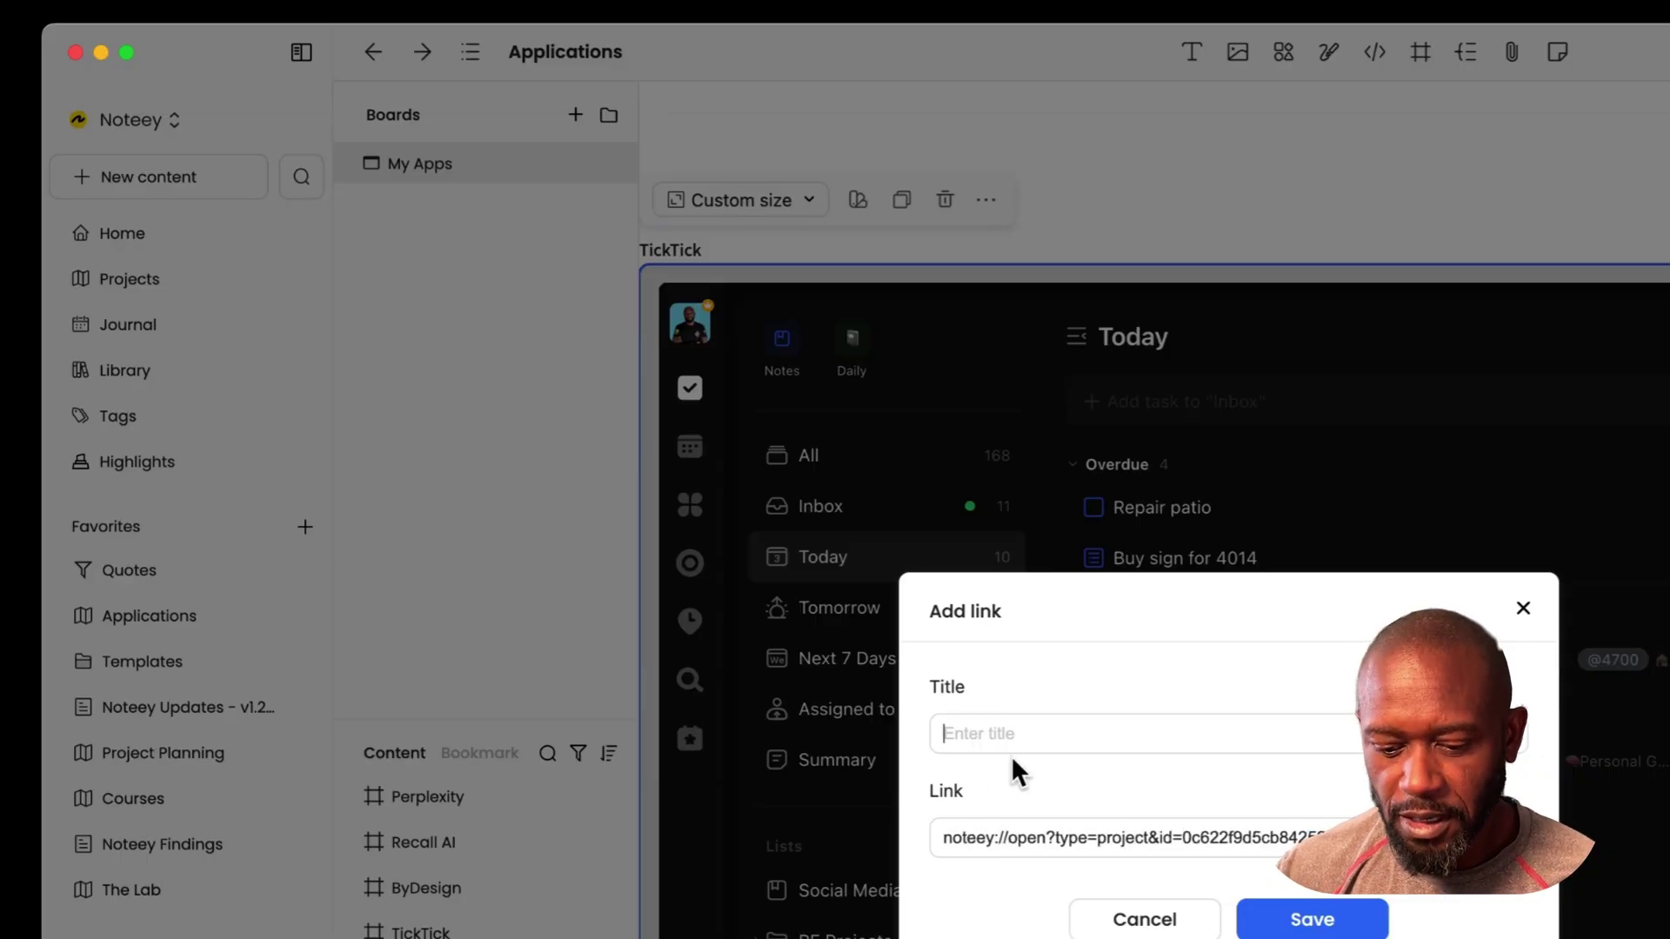
pyautogui.write('TickTick')
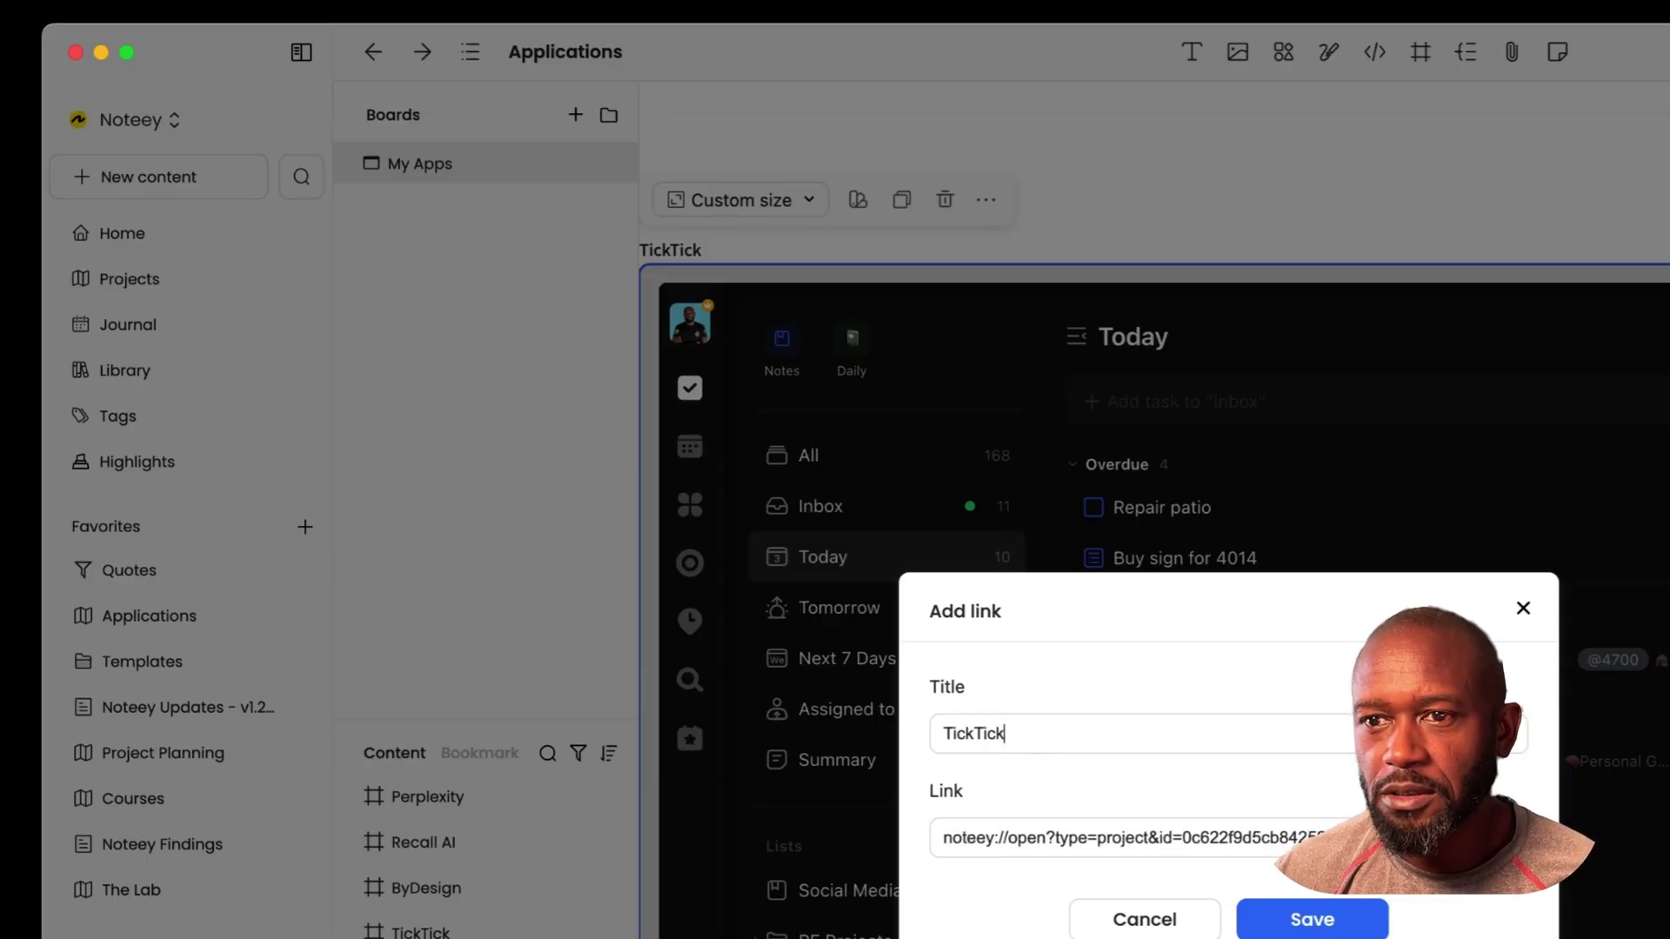
pyautogui.click(1313, 922)
# - Open the Sep 3, 2025 journal page and enter the placeholder text "adsfadsfasdfasdfasdf" in its body
pyautogui.click(155, 327)
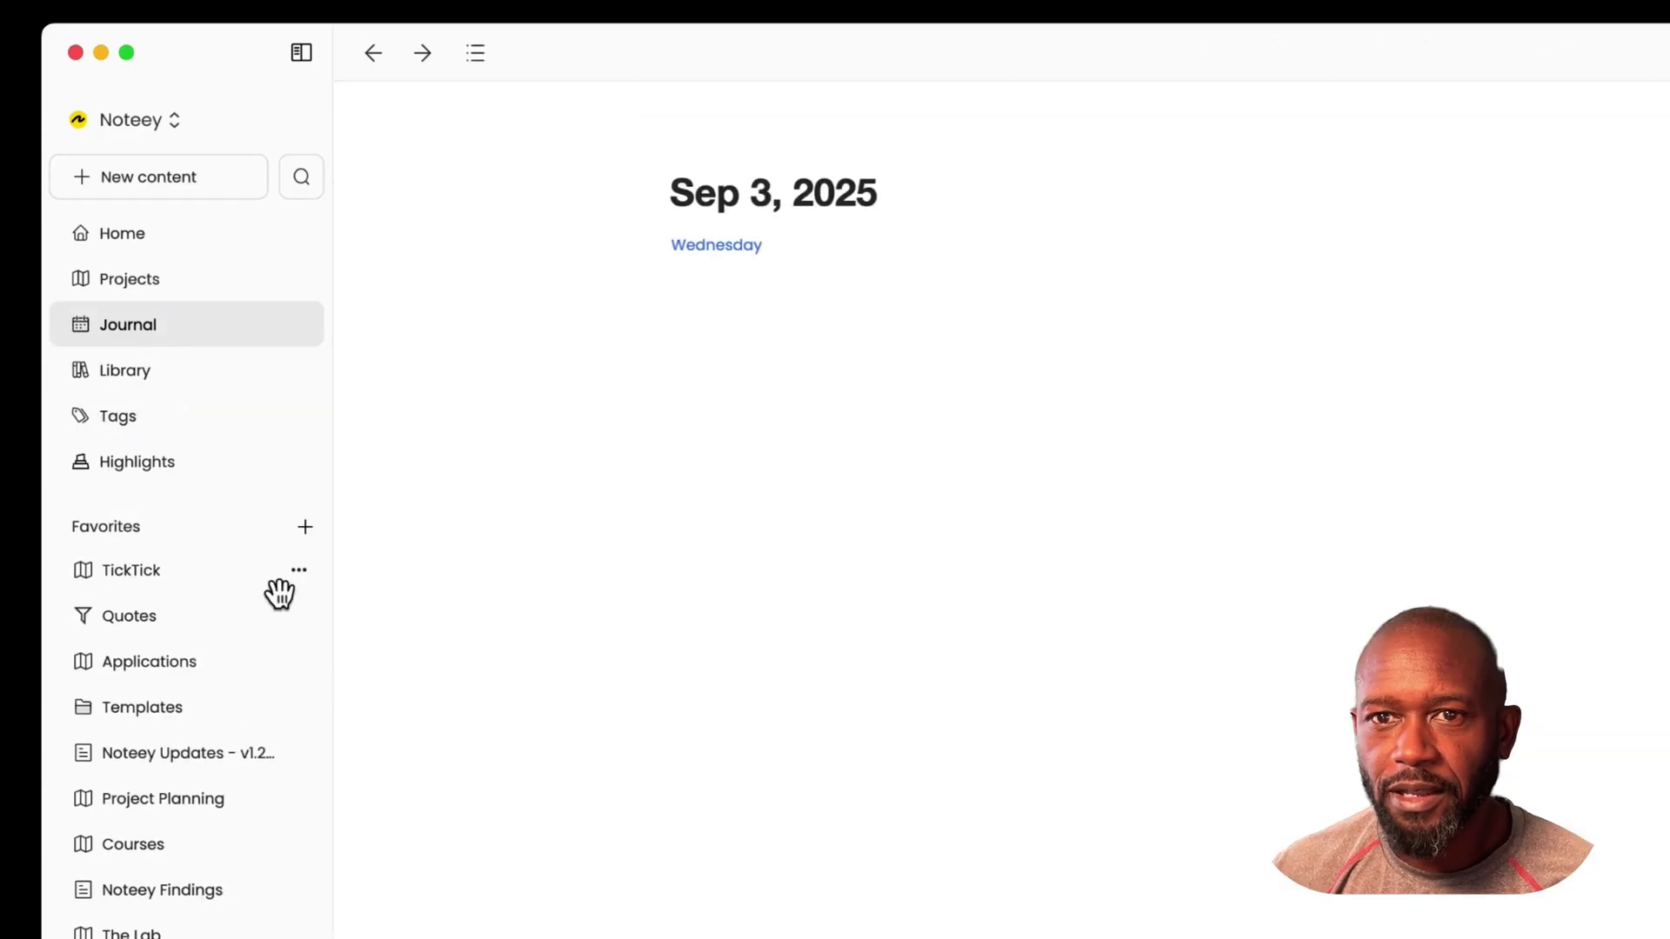
pyautogui.click(831, 426)
pyautogui.write('adsfadsfasdfasd')
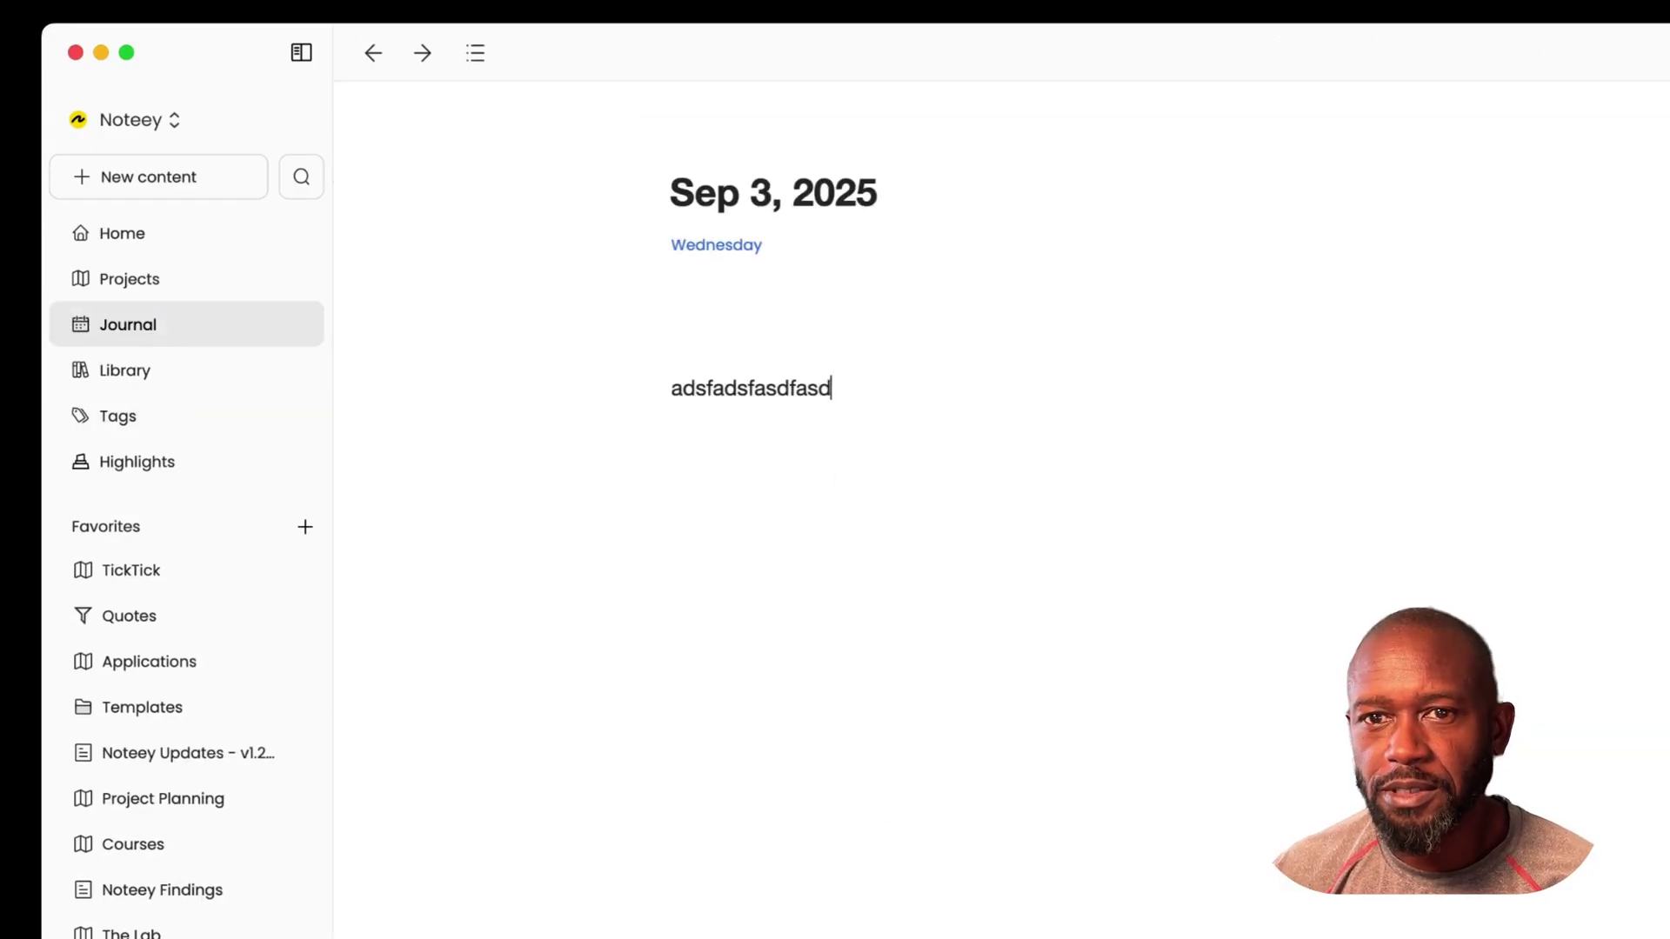
pyautogui.write('fasdf')
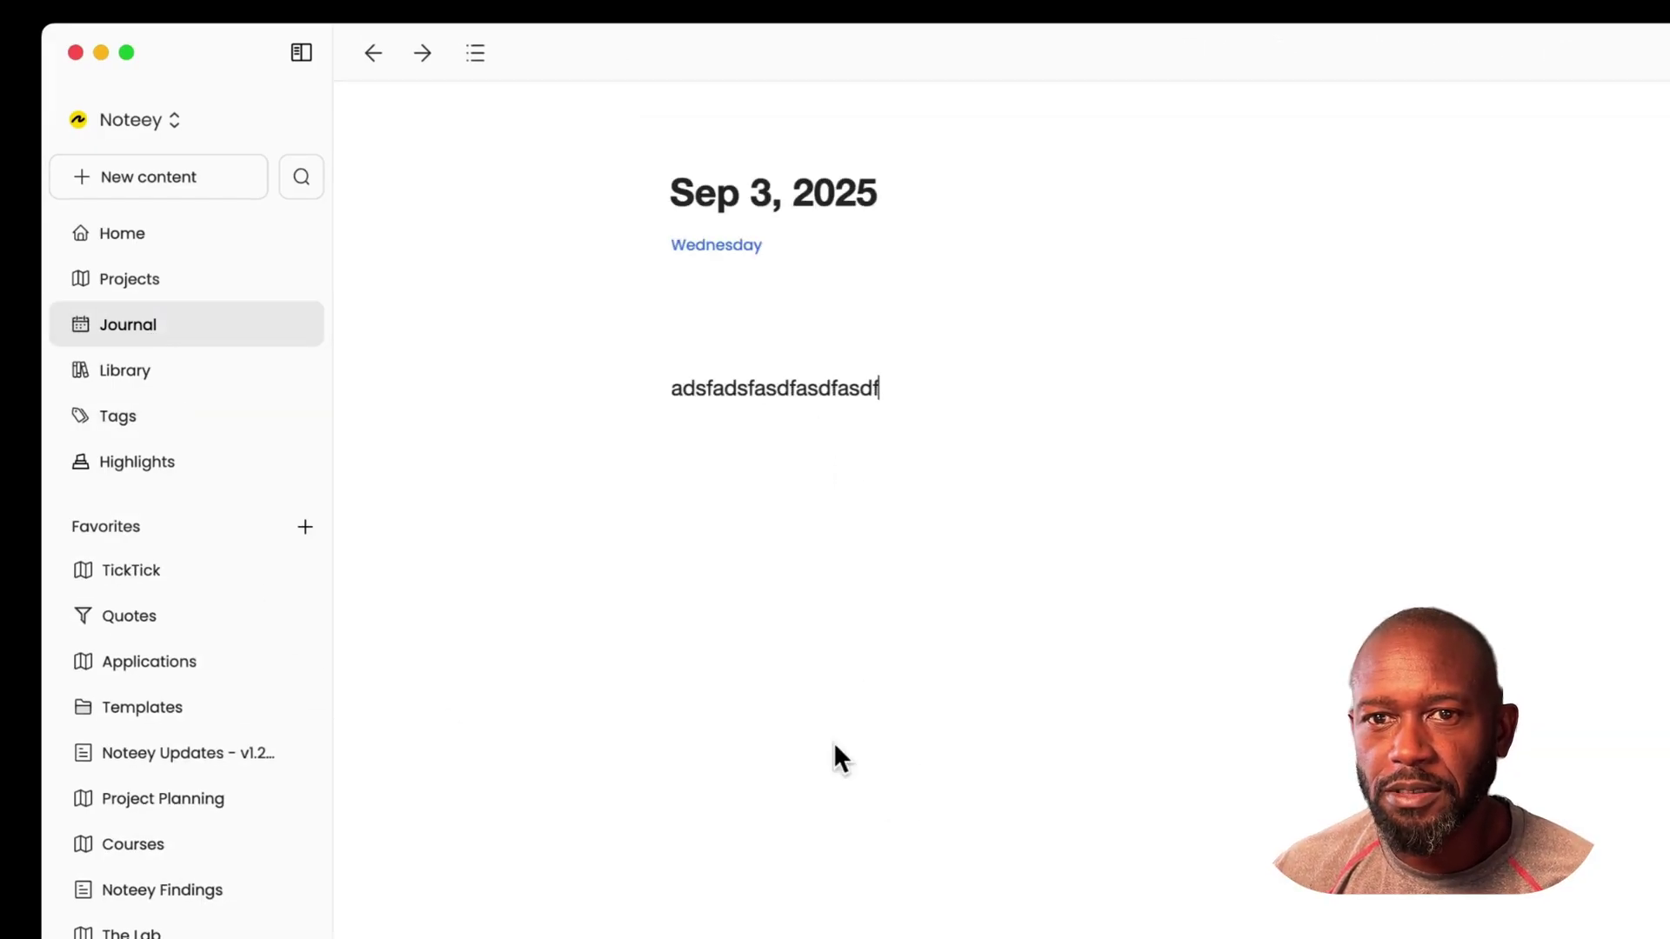
# - Return from the journal to the TickTick frame in the Applications project using the favorites
pyautogui.click(148, 578)
pyautogui.click(174, 674)
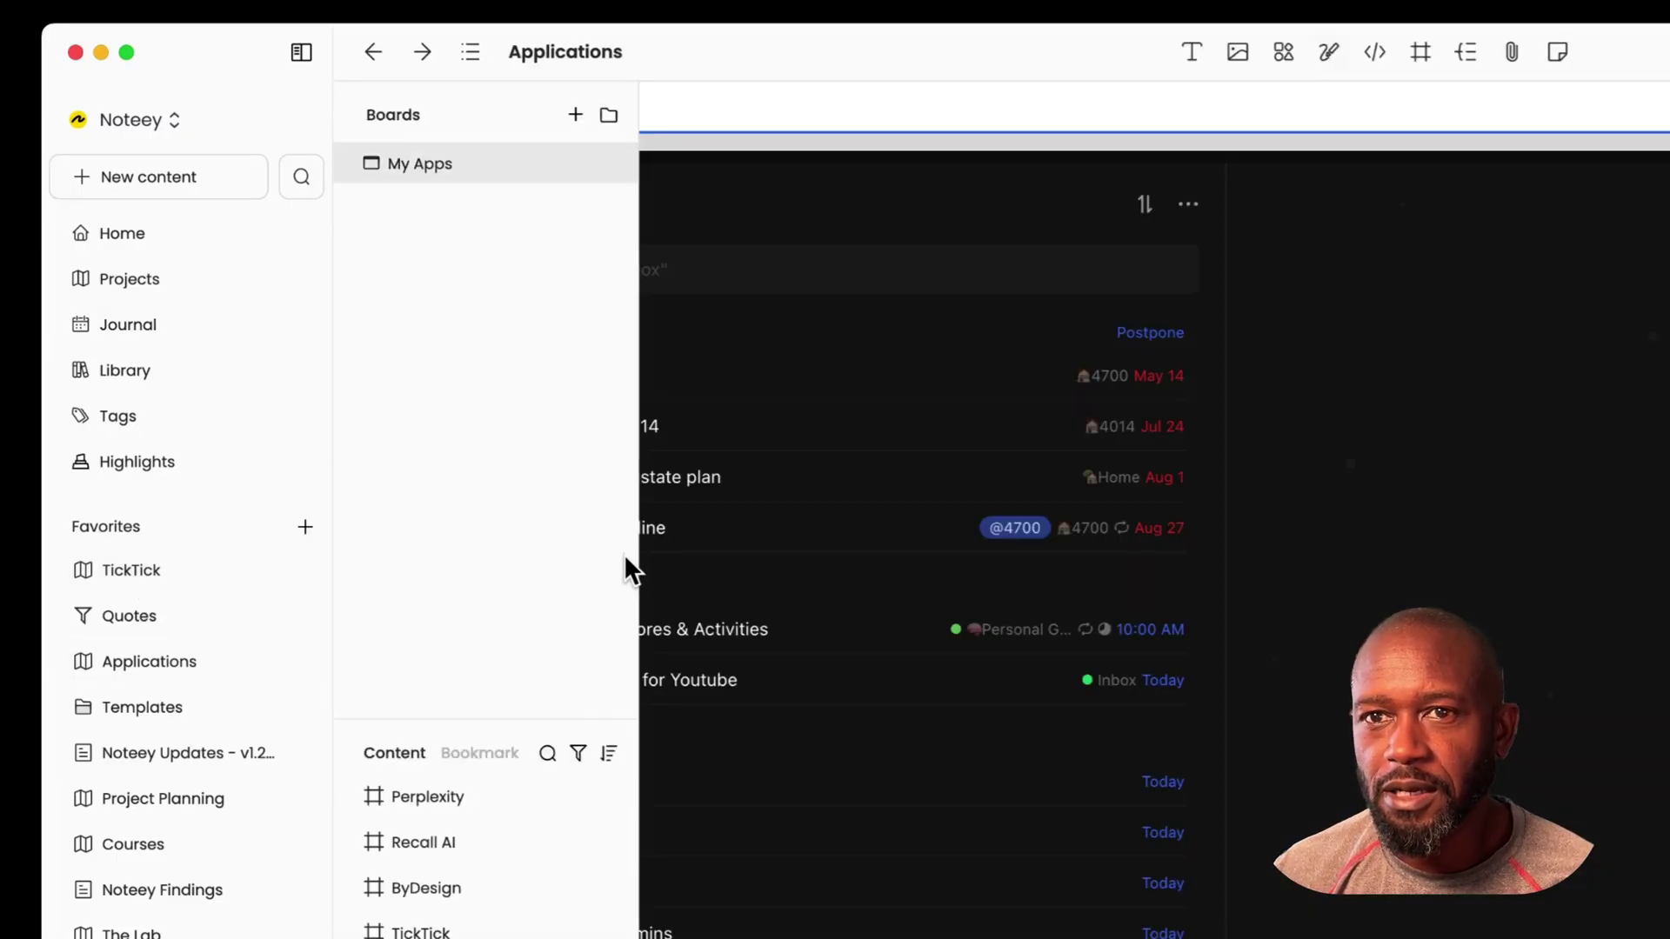
# - Hide the main navigation sidebar and go to the TickTick frame from the project's content list
pyautogui.click(300, 52)
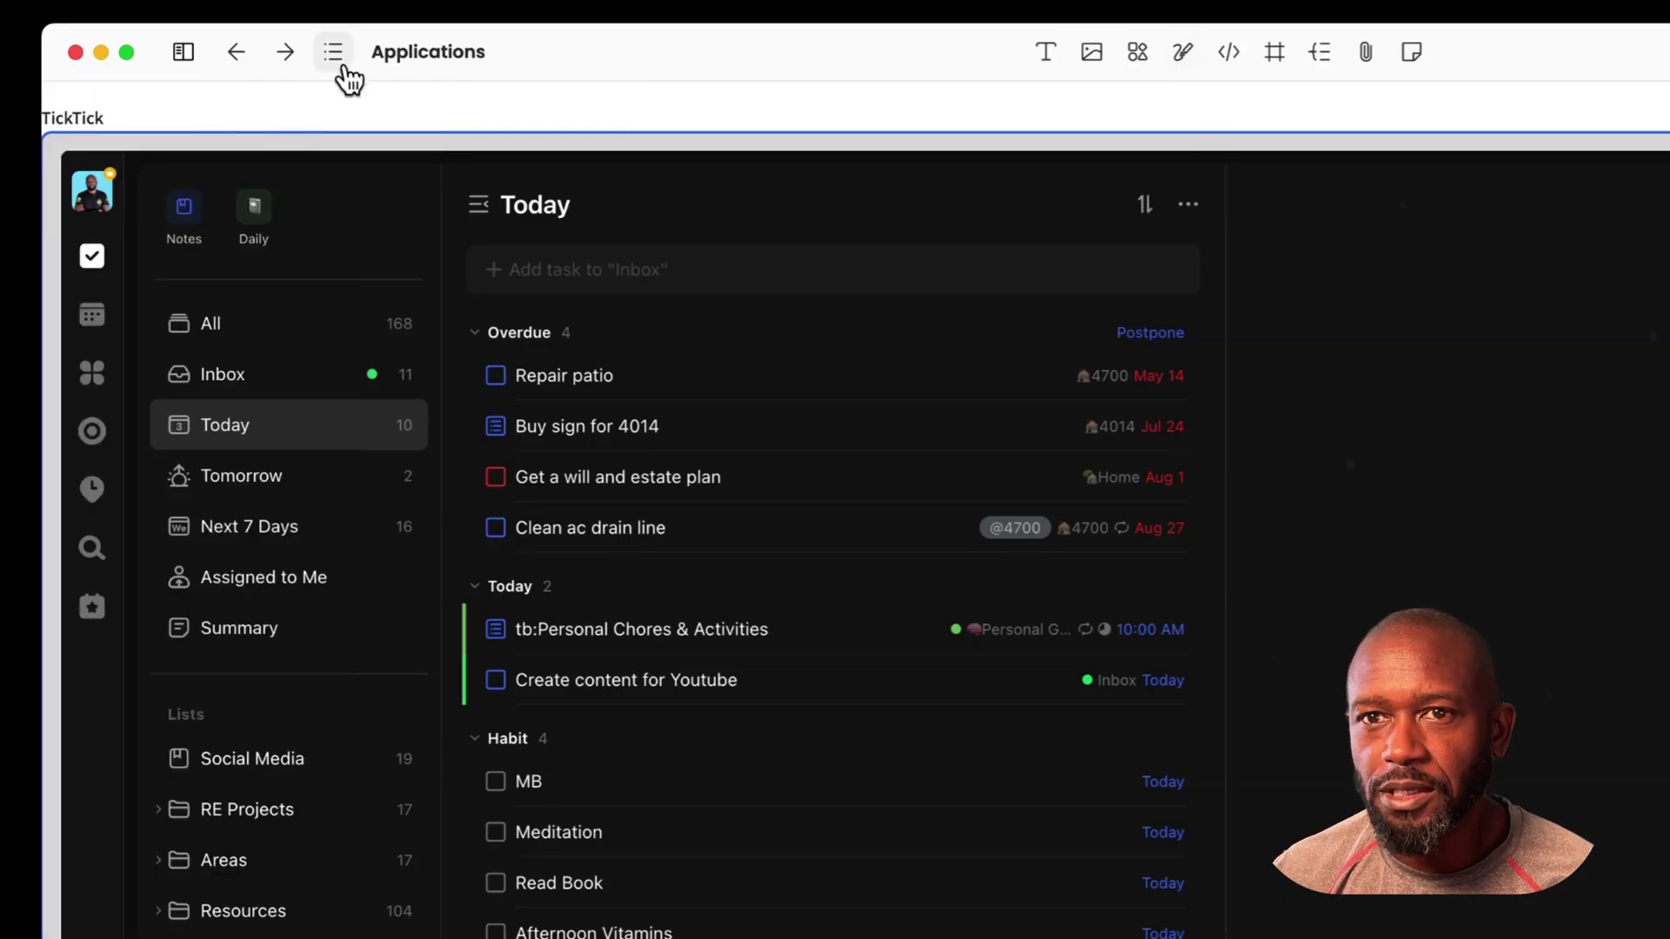
pyautogui.moveTo(179, 838)
pyautogui.click(129, 931)
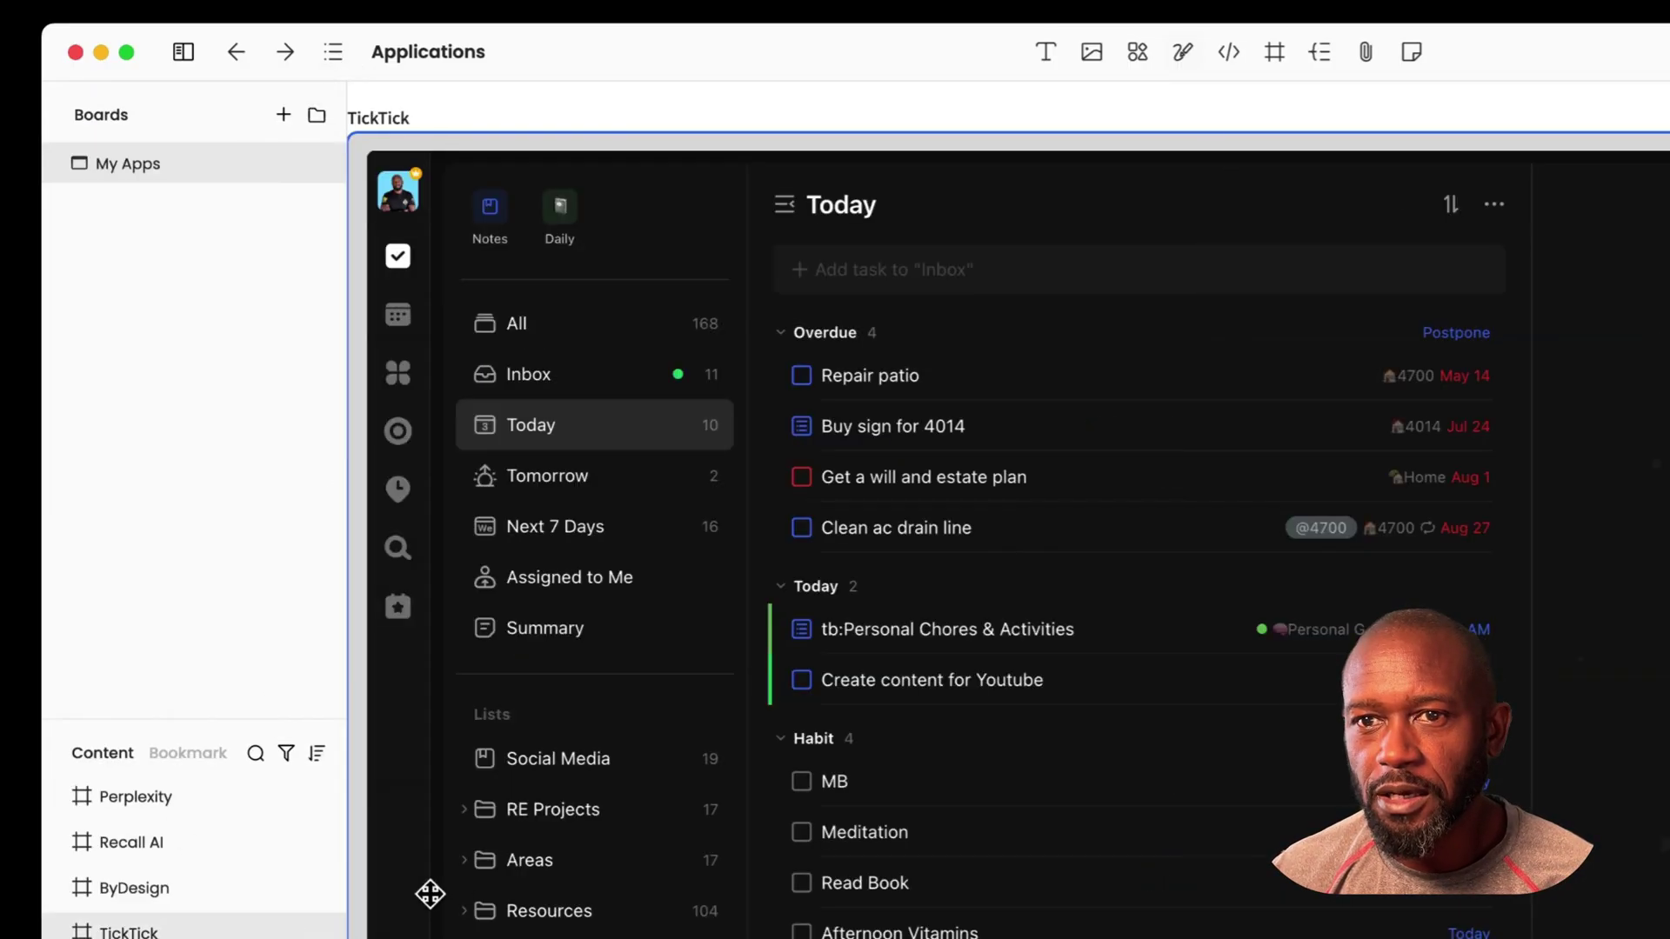